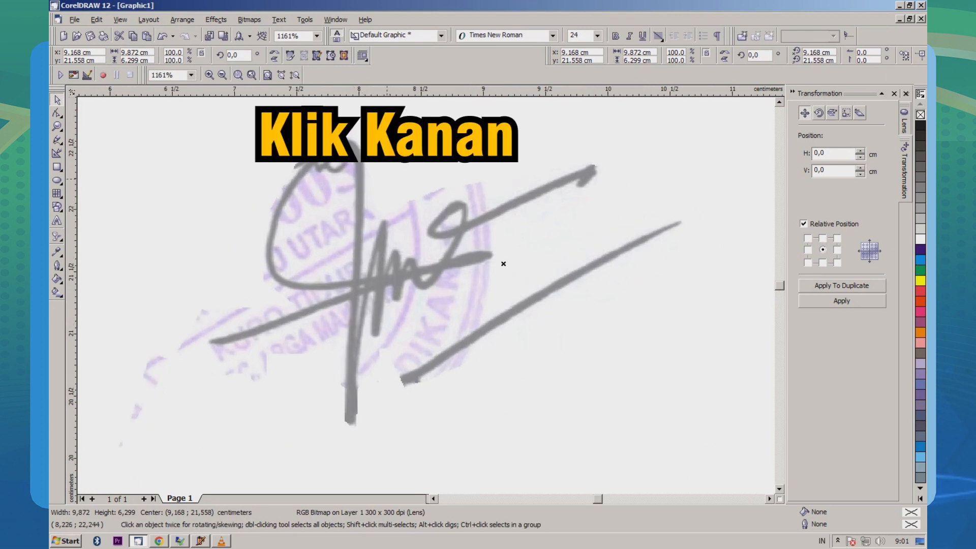
# Lock the scanned signature bitmap in place as the tracing background.
pyautogui.rightClick(504, 263)
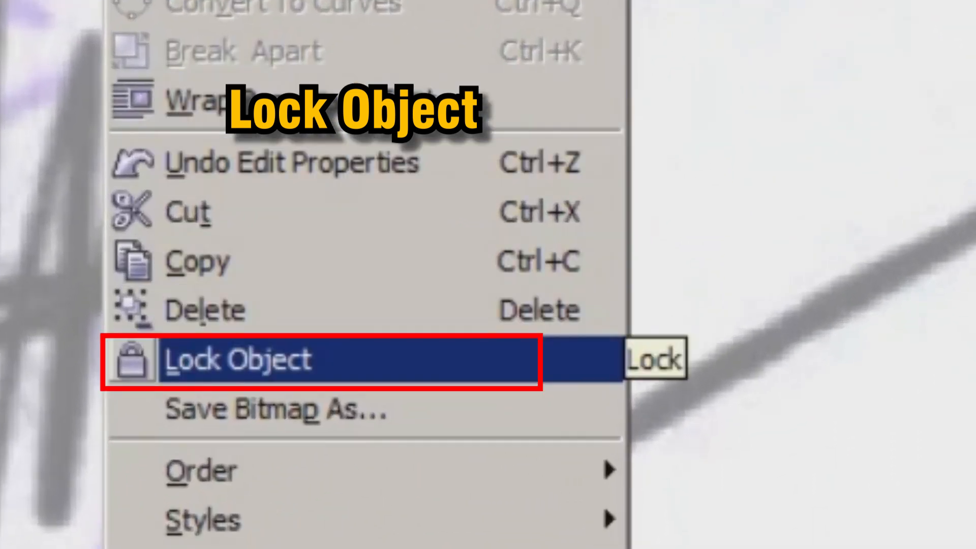
pyautogui.click(238, 360)
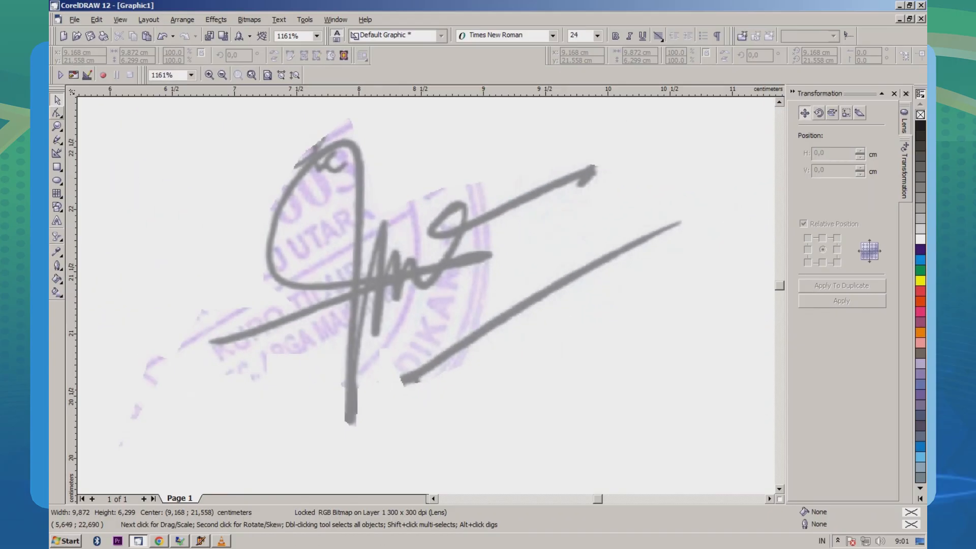
pyautogui.click(59, 115)
pyautogui.press('Escape')
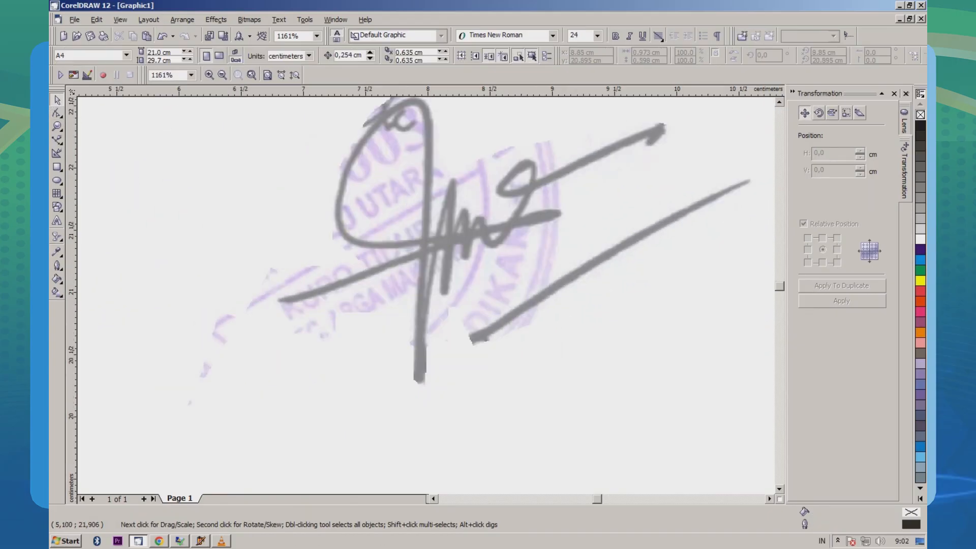
# Trace the lower edge of the separate long diagonal stroke with the Bezier tool, from its blunt end to its pointed tip.
pyautogui.rightClick(59, 143)
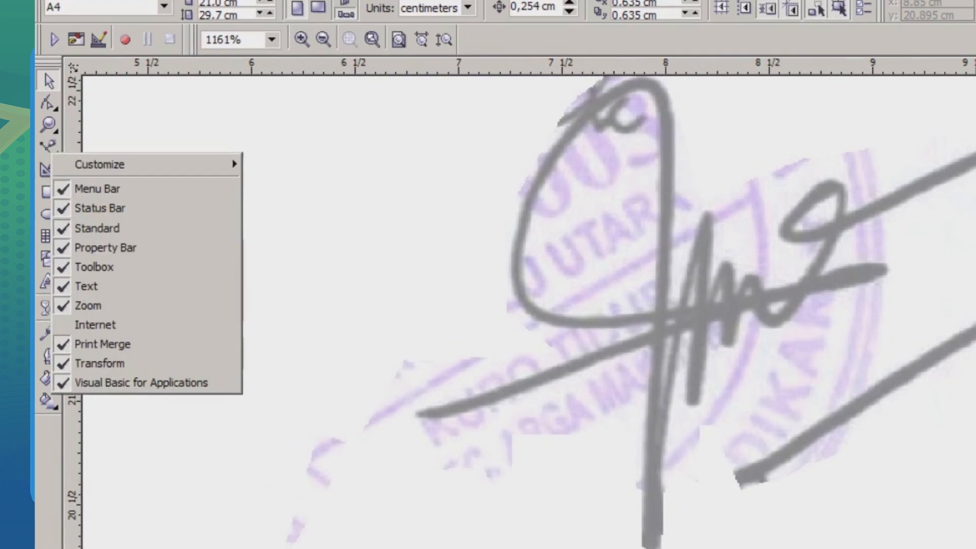
pyautogui.click(52, 150)
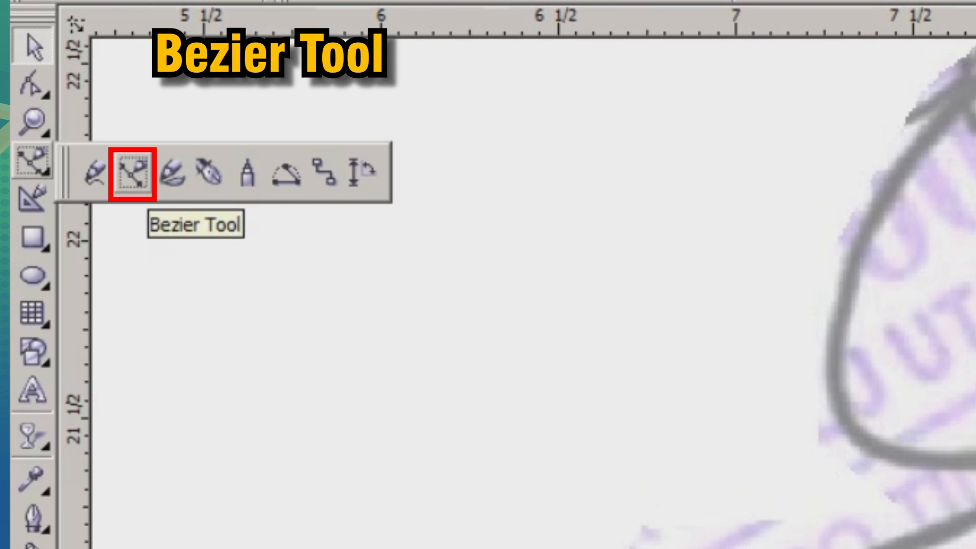
pyautogui.click(133, 173)
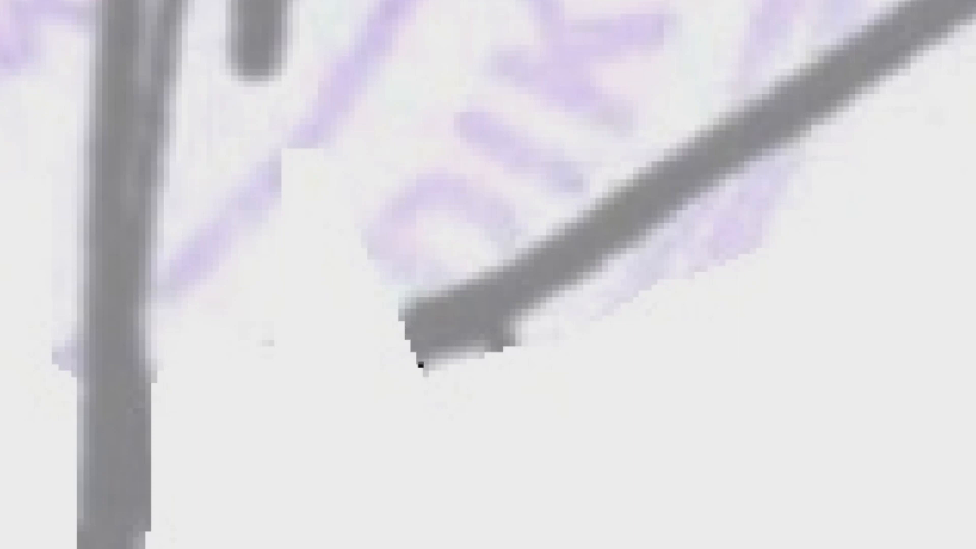
pyautogui.click(518, 319)
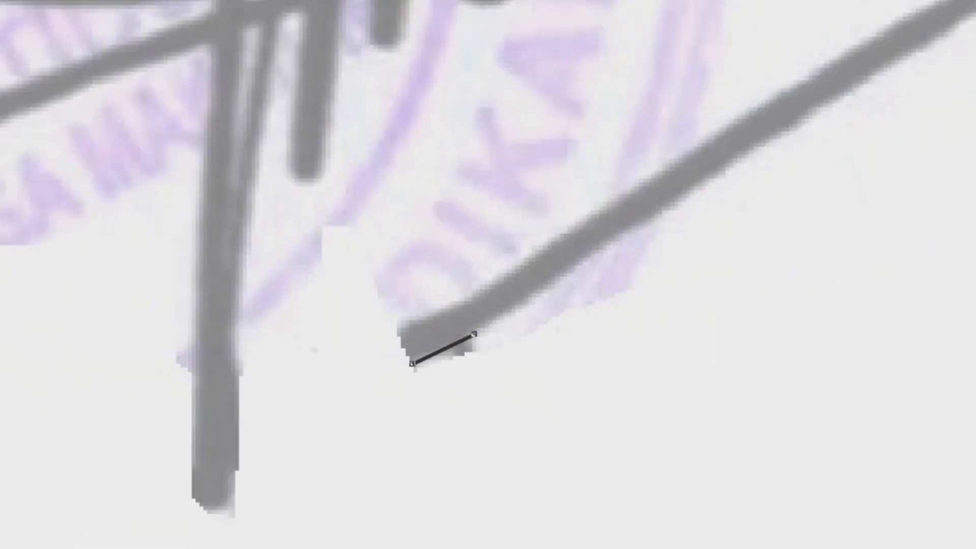
pyautogui.click(876, 76)
pyautogui.scroll(-1, 328, 401)
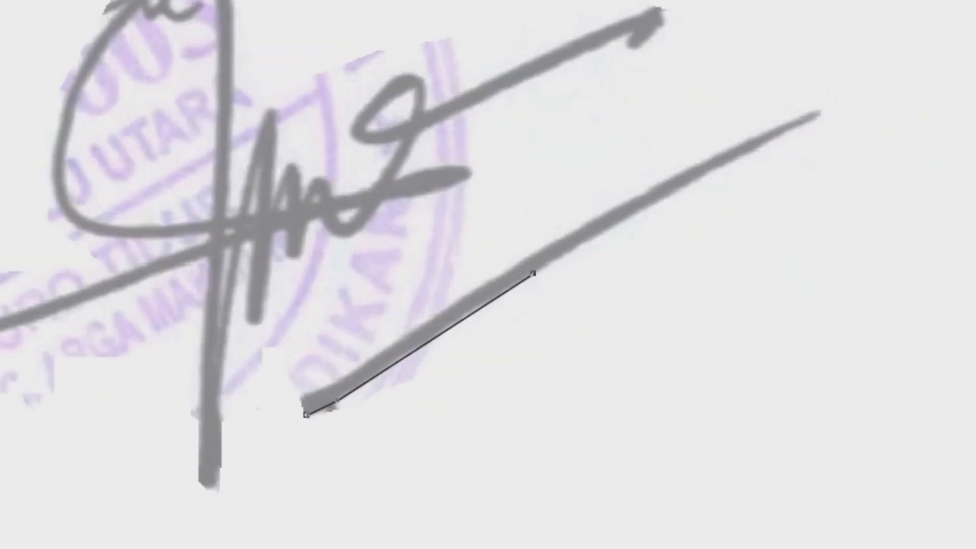
pyautogui.click(710, 168)
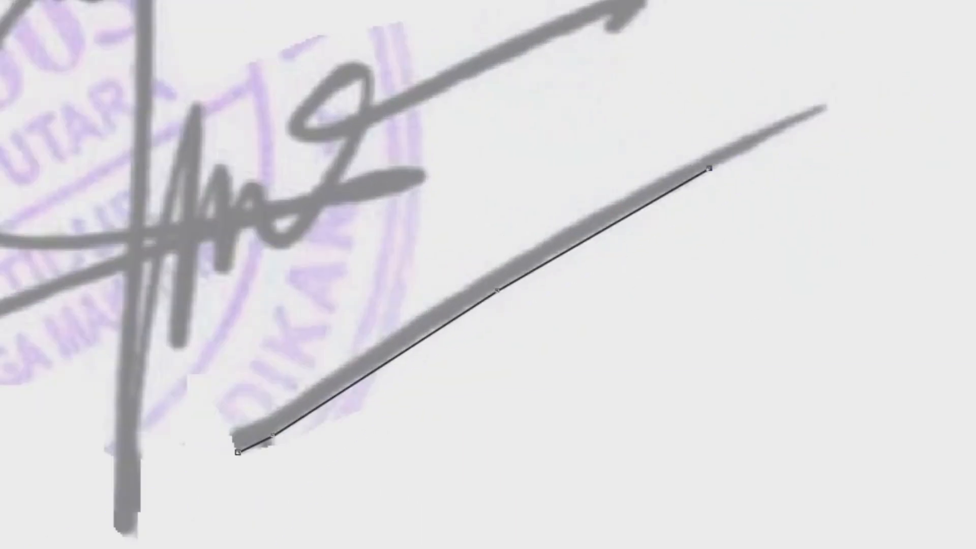
pyautogui.scroll(1, 781, 179)
pyautogui.click(843, 85)
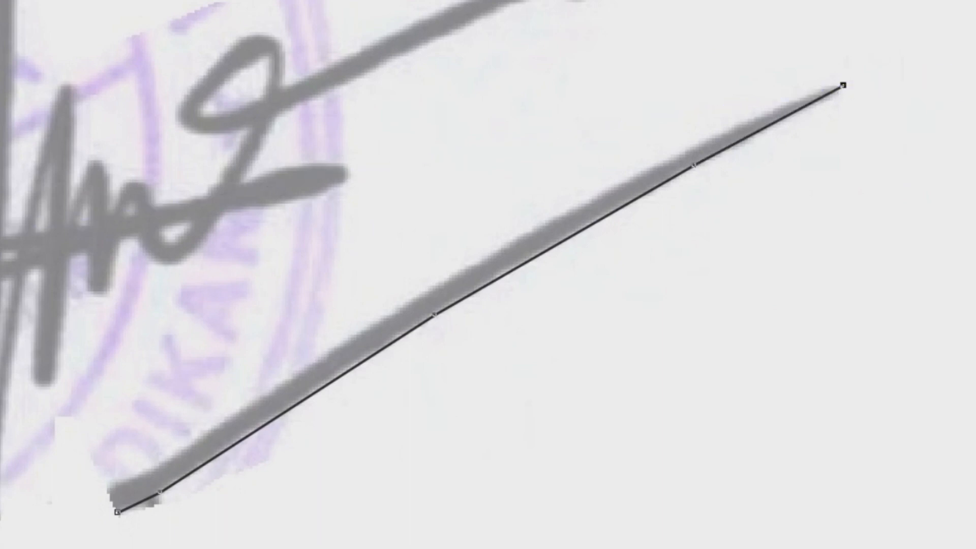
# Trace the stroke's upper edge back to the blunt end and close the outline on its starting node.
pyautogui.click(547, 220)
pyautogui.click(232, 414)
pyautogui.scroll(3, 130, 511)
pyautogui.scroll(1, 90, 535)
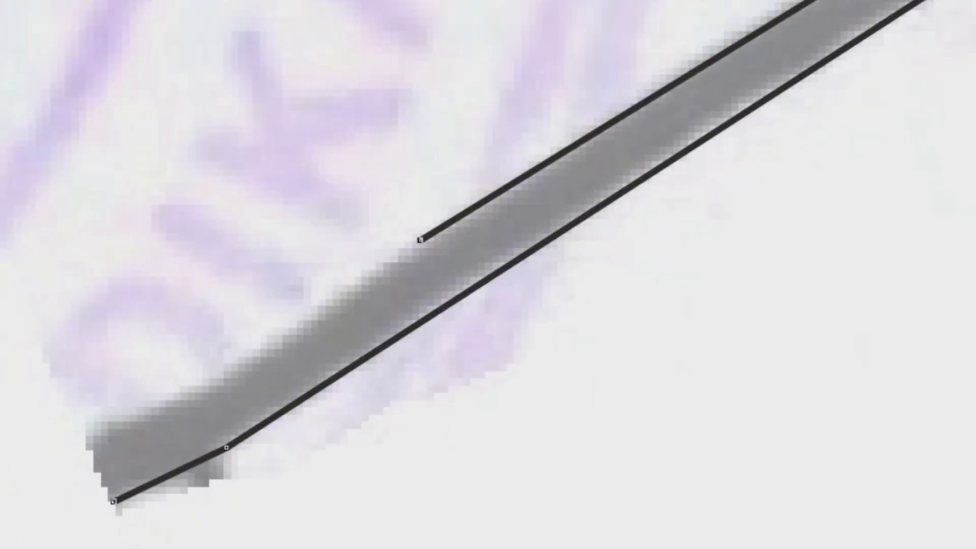
pyautogui.click(96, 440)
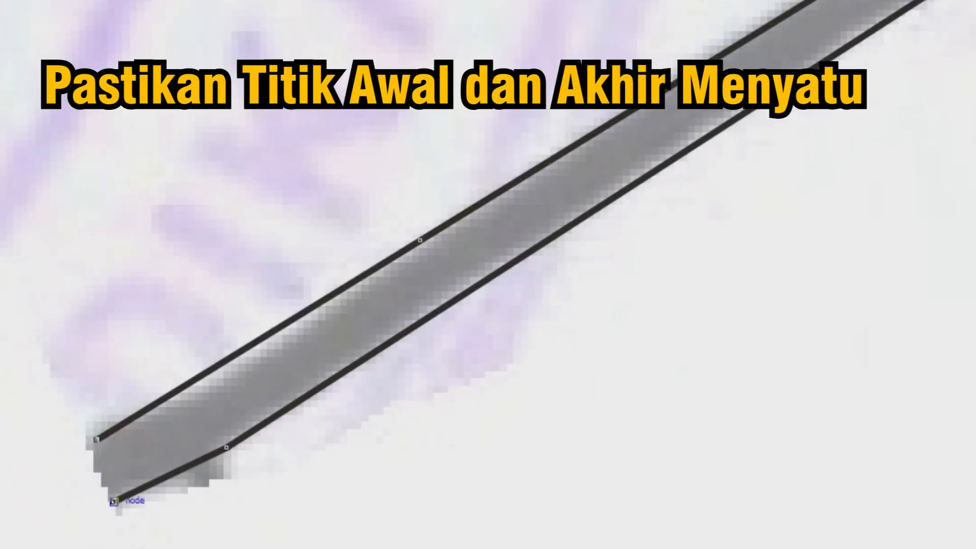
pyautogui.click(113, 501)
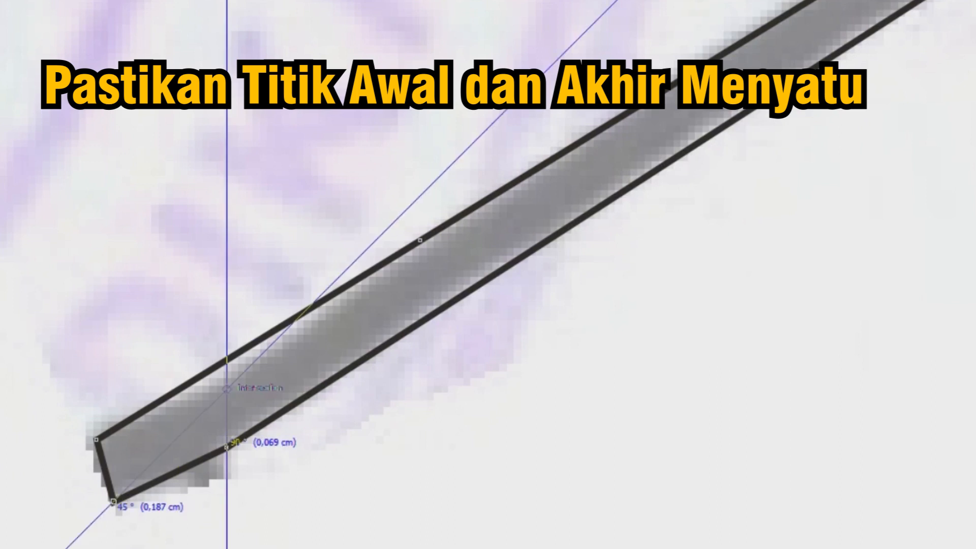
# Select all nodes of the traced stroke outline with the Shape tool and convert its lines to curves.
pyautogui.scroll(-4, 164, 384)
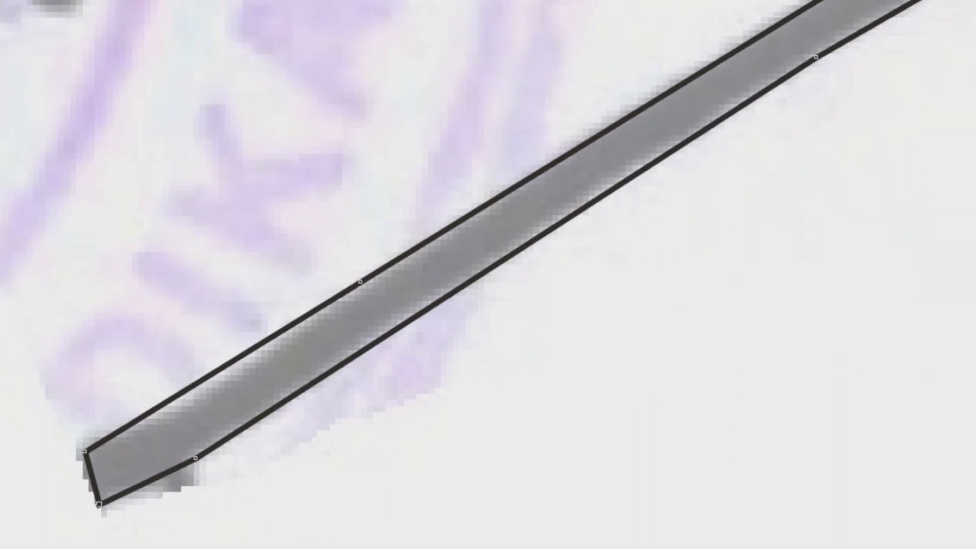
pyautogui.scroll(-9, 174, 377)
pyautogui.scroll(6, 182, 369)
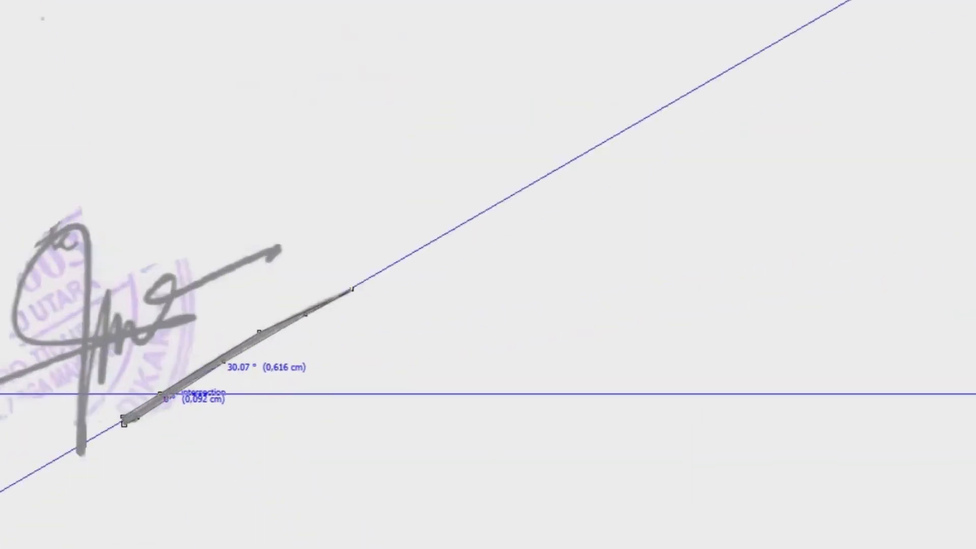
pyautogui.scroll(4, 176, 394)
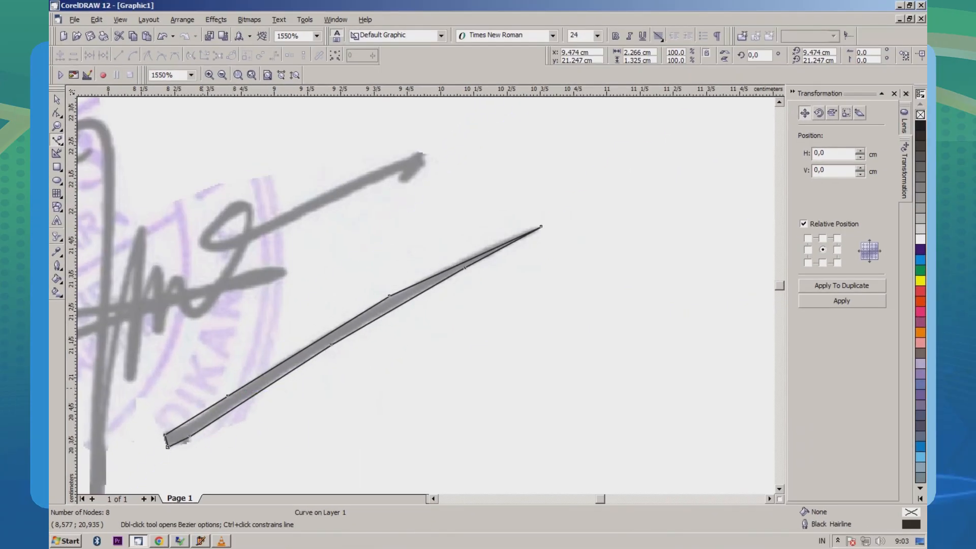
pyautogui.press('space')
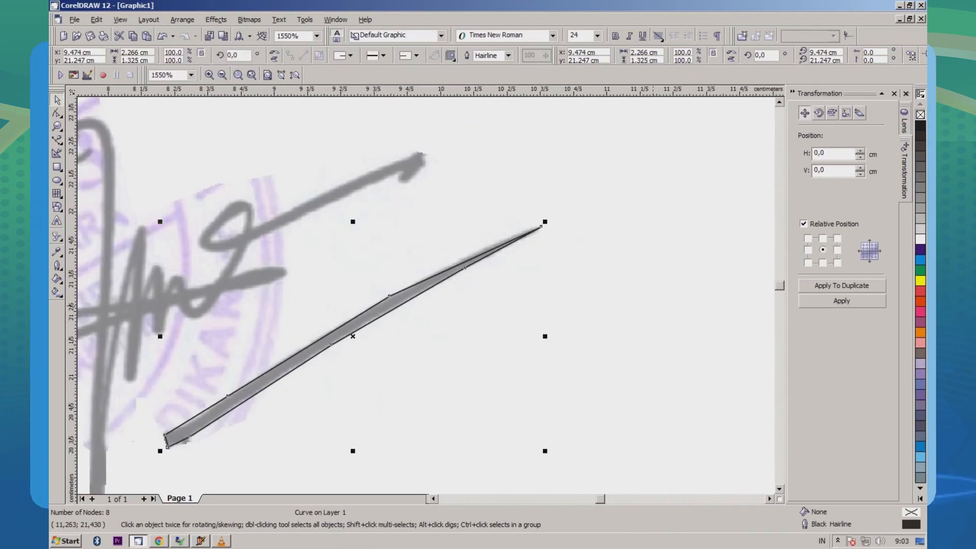
pyautogui.press('Escape')
pyautogui.click(400, 292)
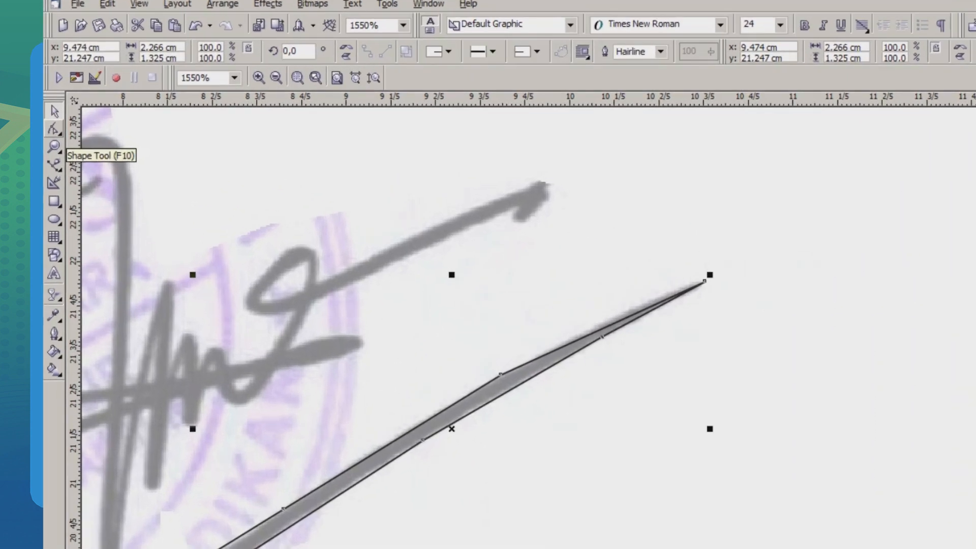
pyautogui.click(57, 113)
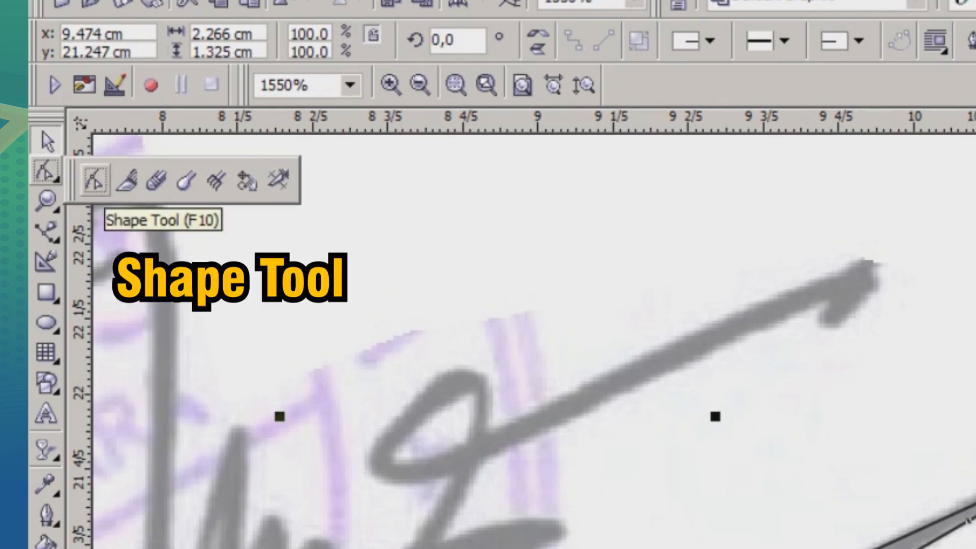
pyautogui.click(94, 179)
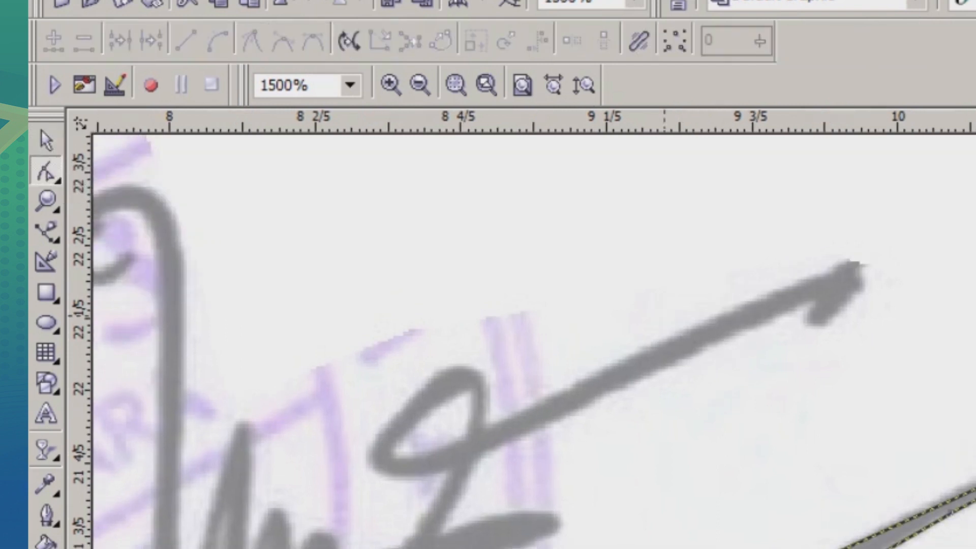
pyautogui.moveTo(237, 242); pyautogui.dragTo(539, 447)
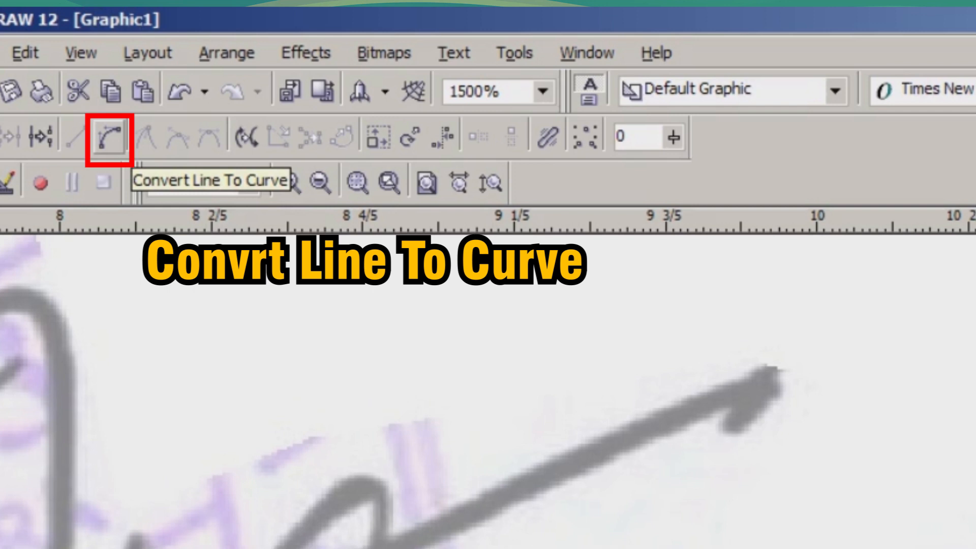
pyautogui.click(109, 137)
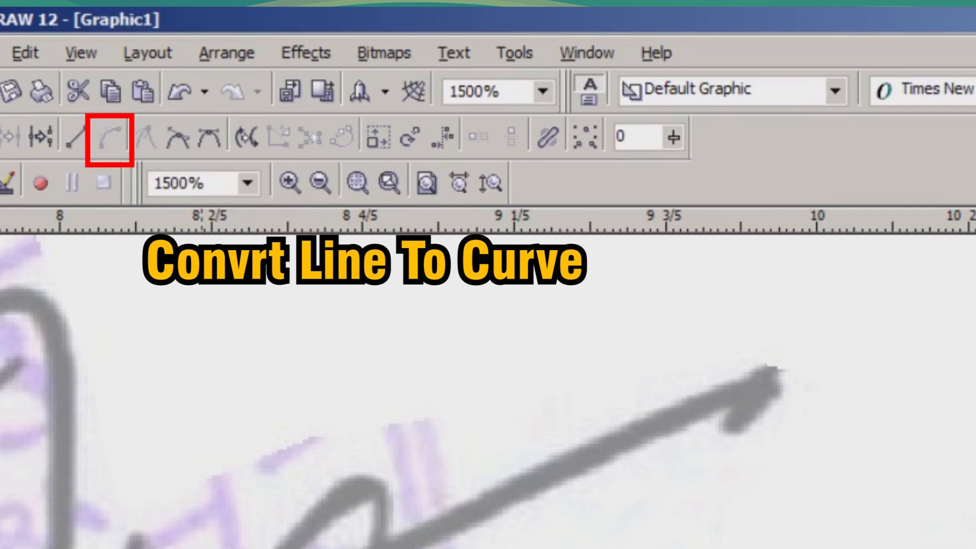
# Bend the segment across the blunt end and the short adjoining lower segment outward to follow the scanned stroke.
pyautogui.scroll(8, 197, 483)
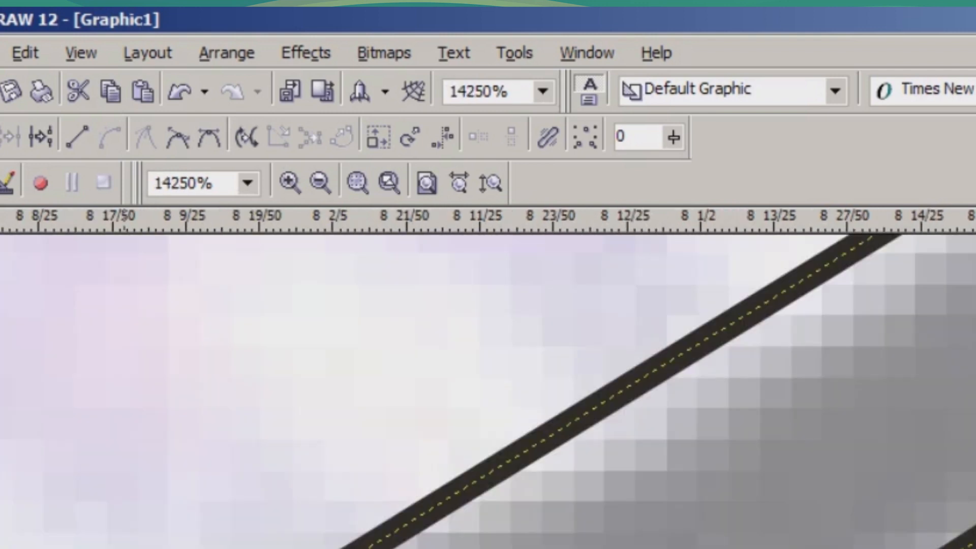
pyautogui.moveTo(152, 360)
pyautogui.mouseDown()
pyautogui.moveTo(132, 350)
pyautogui.moveTo(143, 359)
pyautogui.mouseUp()
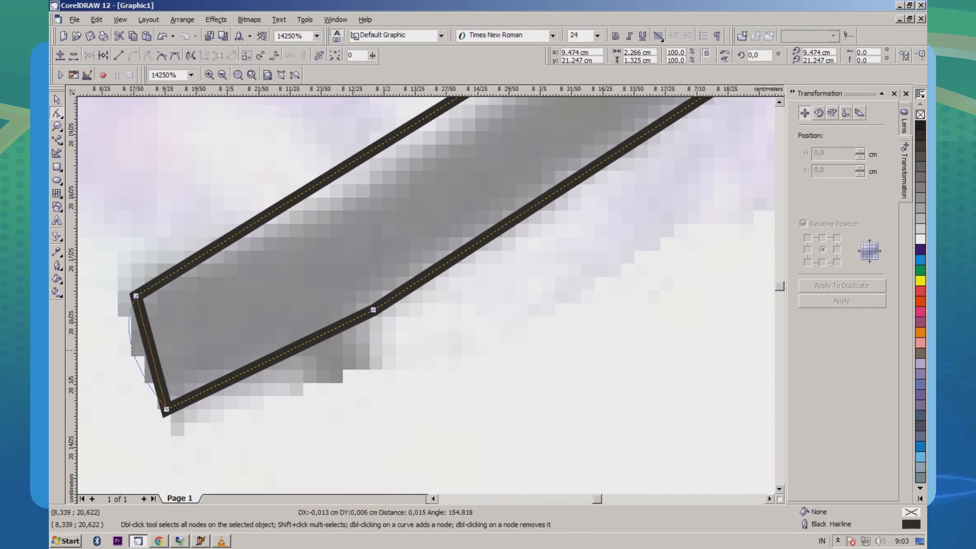
pyautogui.moveTo(241, 374); pyautogui.dragTo(273, 371)
# Round both corners of the outline's blunt end by adding nodes beside them and deleting the corner nodes.
pyautogui.doubleClick(207, 395)
pyautogui.doubleClick(147, 382)
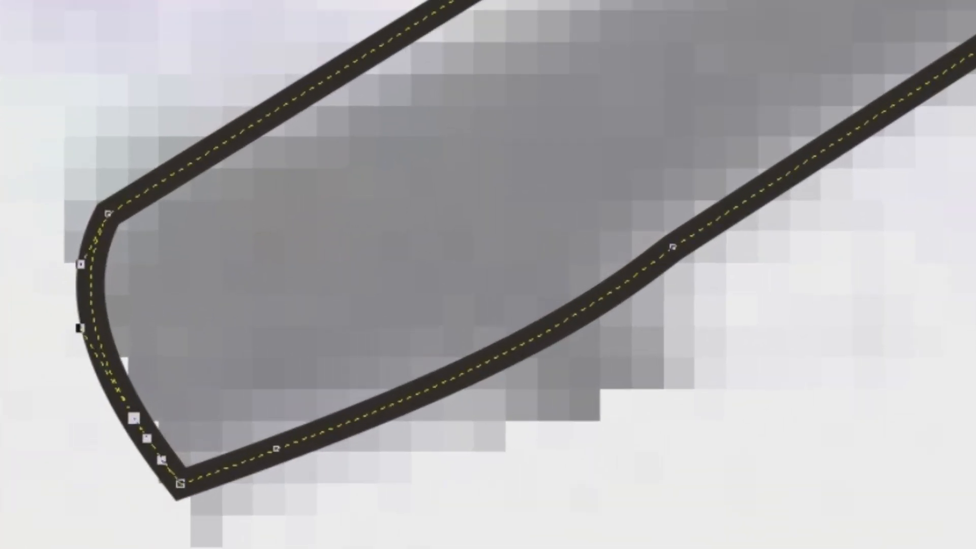
pyautogui.moveTo(172, 427); pyautogui.dragTo(214, 513)
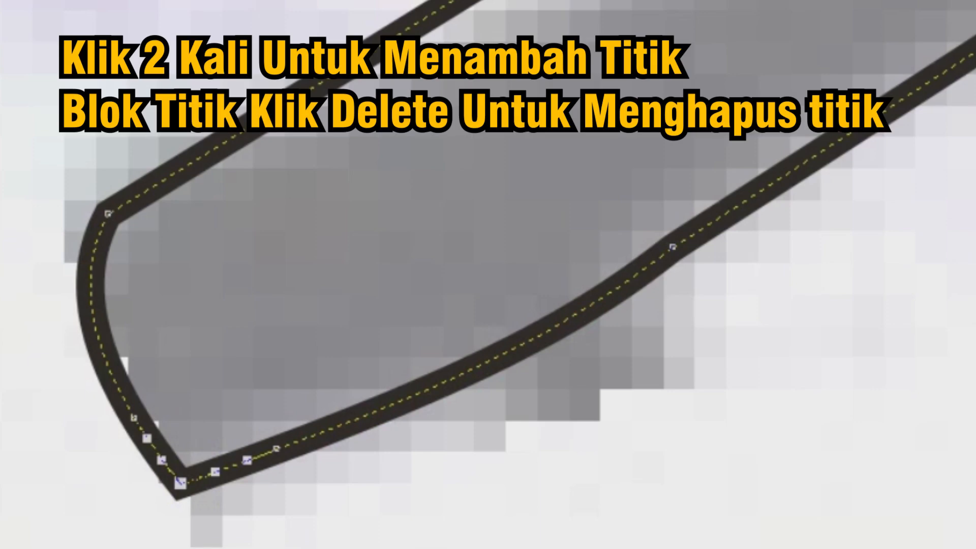
pyautogui.press('Delete')
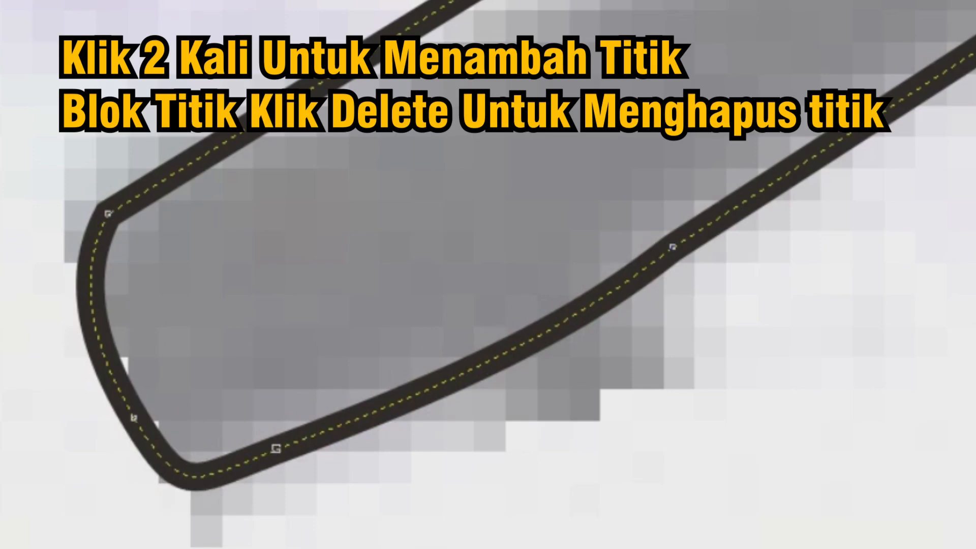
pyautogui.doubleClick(214, 148)
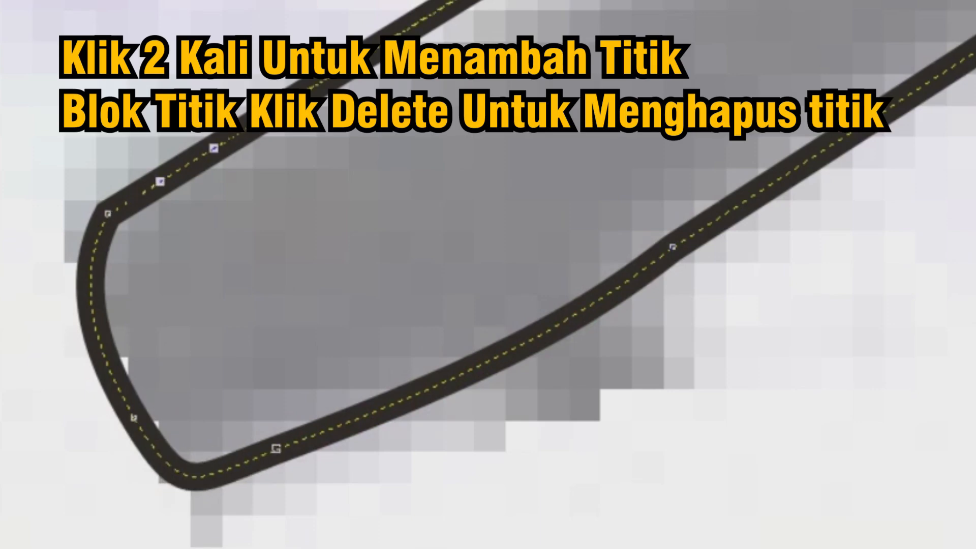
pyautogui.moveTo(55, 157); pyautogui.dragTo(149, 215)
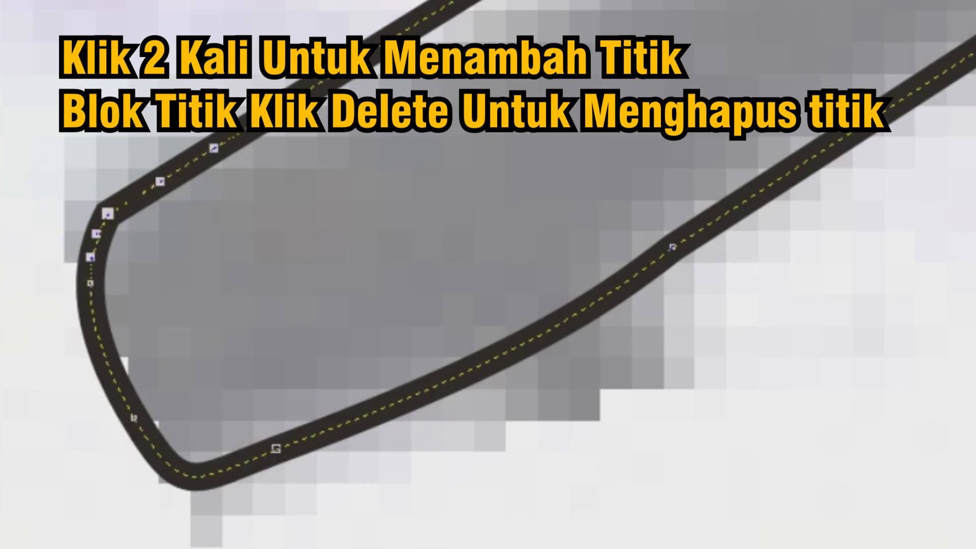
pyautogui.press('Delete')
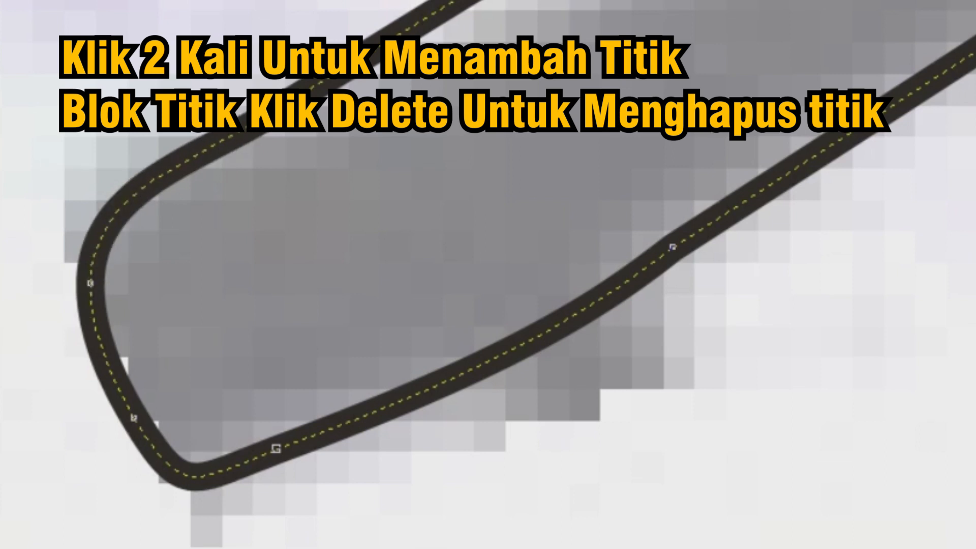
# Smooth the lower edge near the blunt end by adding a node further along, then deleting the earlier node and the bend node.
pyautogui.doubleClick(354, 419)
pyautogui.moveTo(309, 399); pyautogui.dragTo(264, 463)
pyautogui.press('Delete')
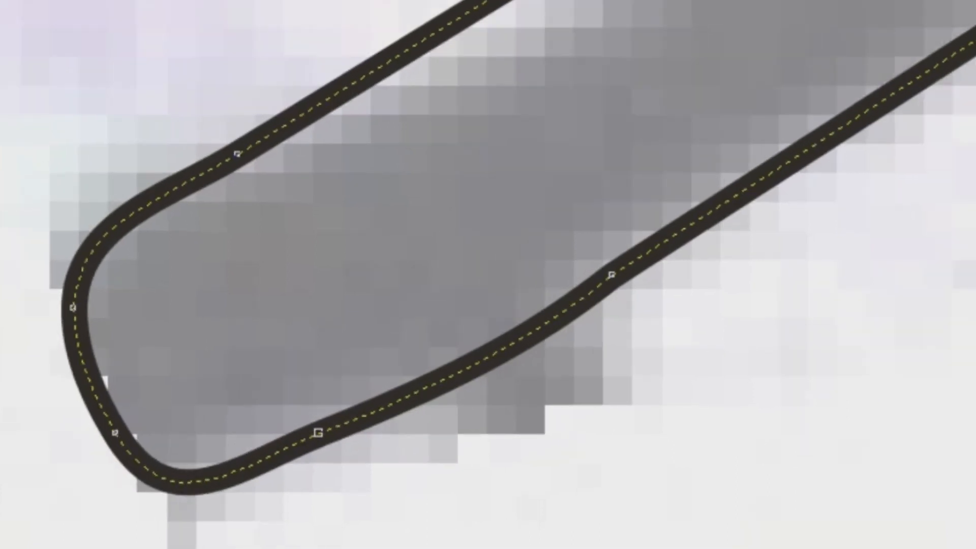
pyautogui.moveTo(555, 153); pyautogui.dragTo(778, 348)
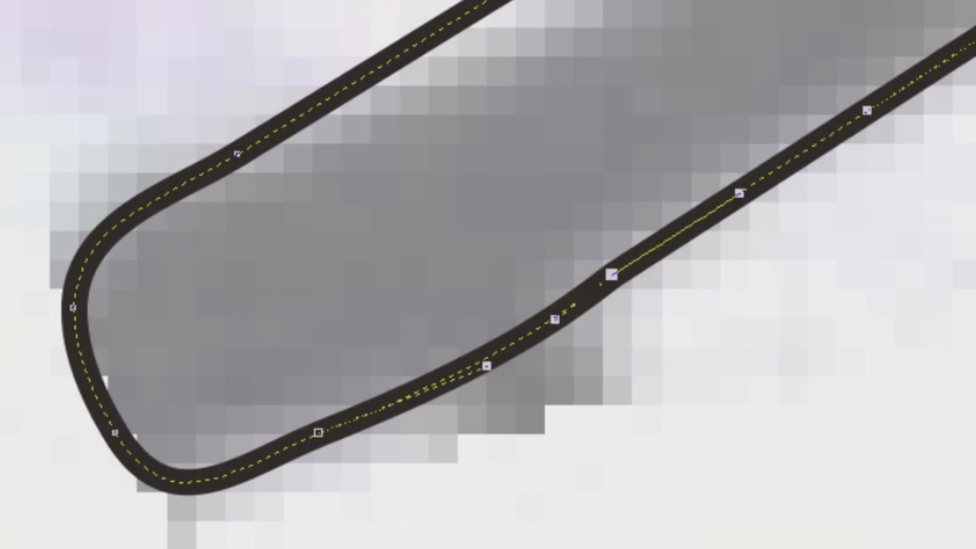
pyautogui.press('Delete')
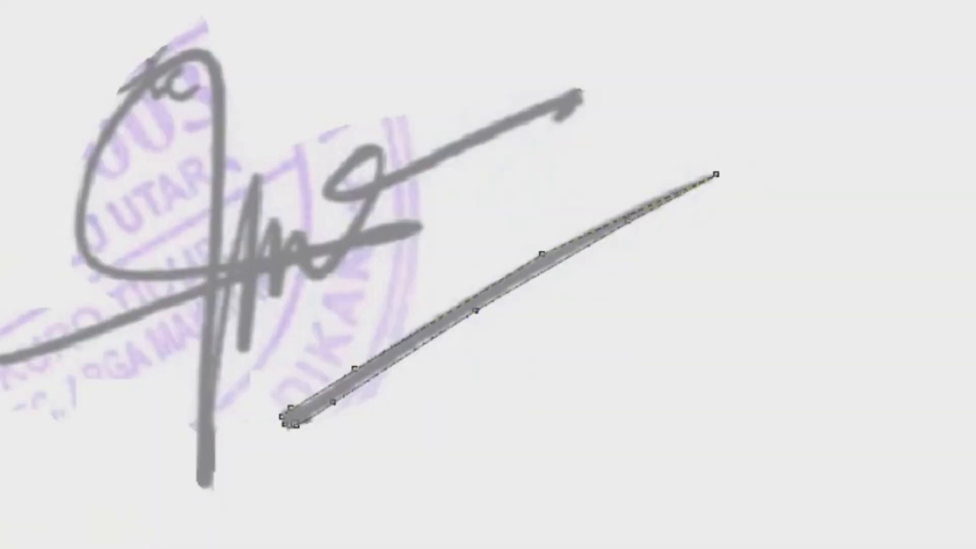
pyautogui.scroll(10, 501, 285)
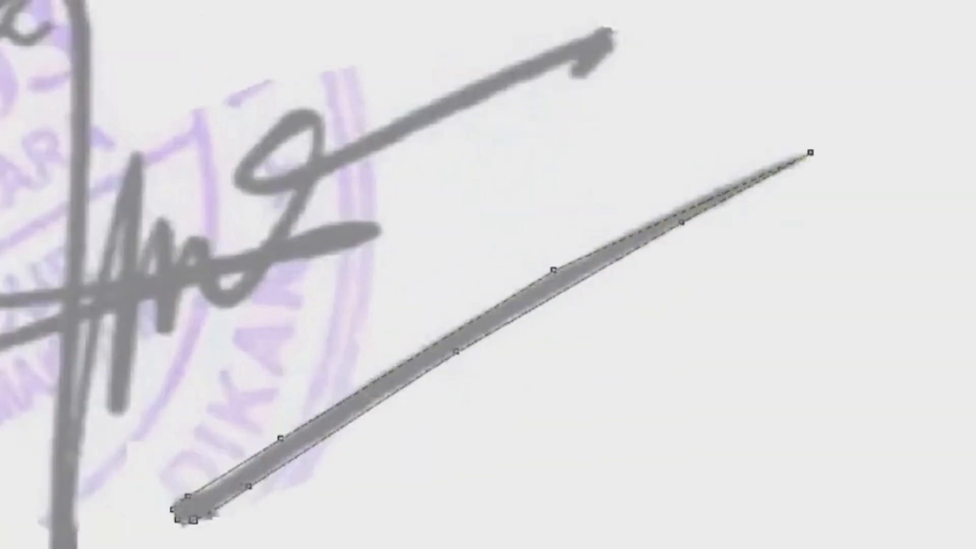
pyautogui.hotkey('shift', 's')
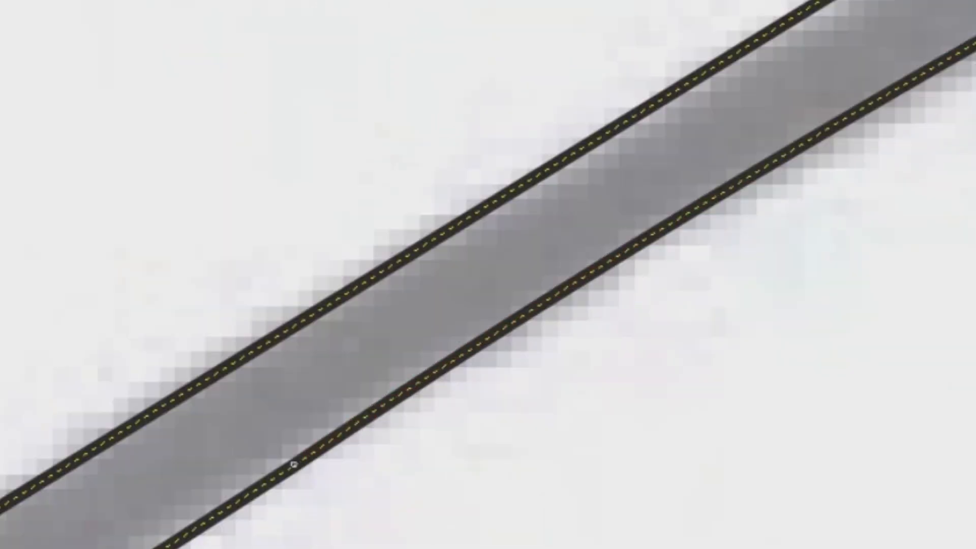
# Bend the upper edge of the traced stroke slightly so it follows the scanned line.
pyautogui.click(374, 275)
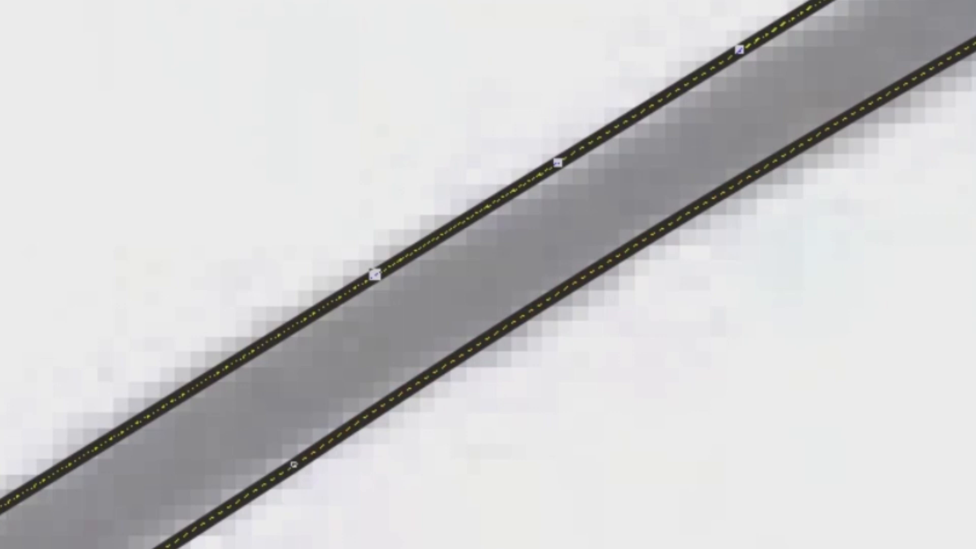
pyautogui.press('Escape')
pyautogui.moveTo(649, 106); pyautogui.dragTo(651, 111)
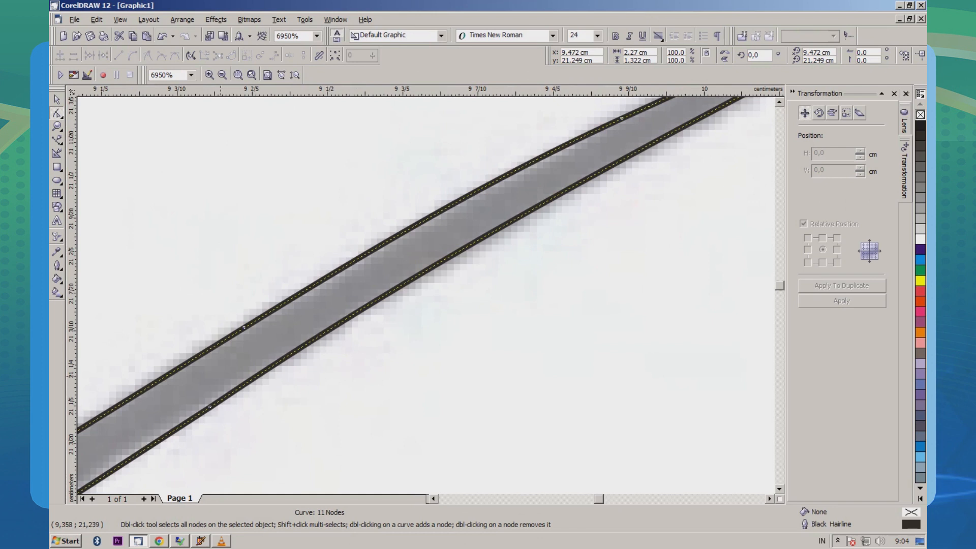
pyautogui.scroll(-1, 218, 377)
pyautogui.scroll(-1, 224, 458)
pyautogui.scroll(-2, 307, 363)
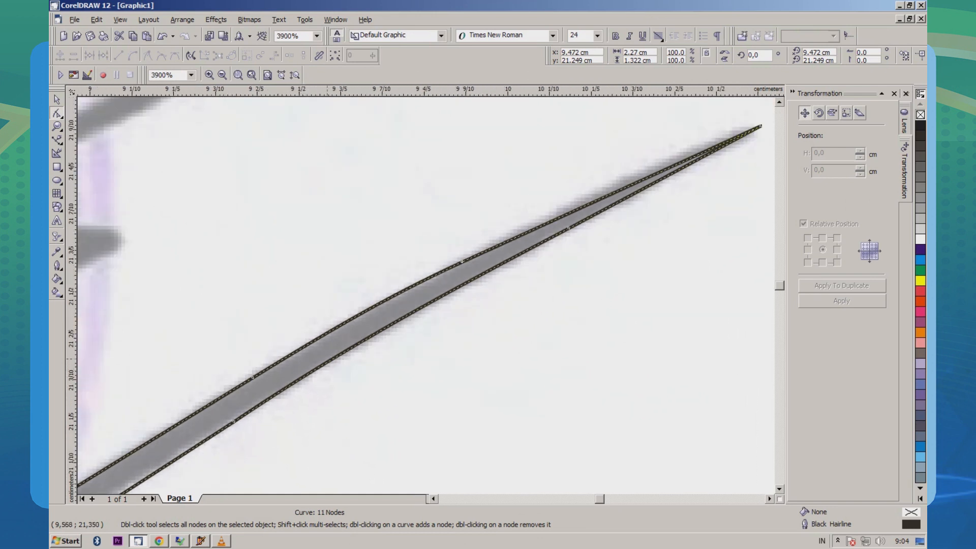
pyautogui.scroll(1, 633, 172)
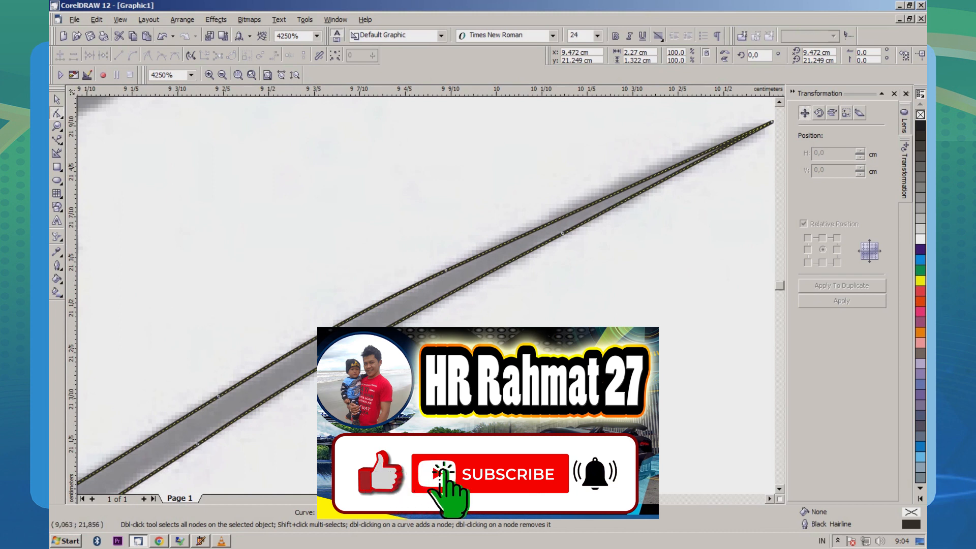
# Select the traced stroke as an object and give it a black fill and a black outline.
pyautogui.click(57, 99)
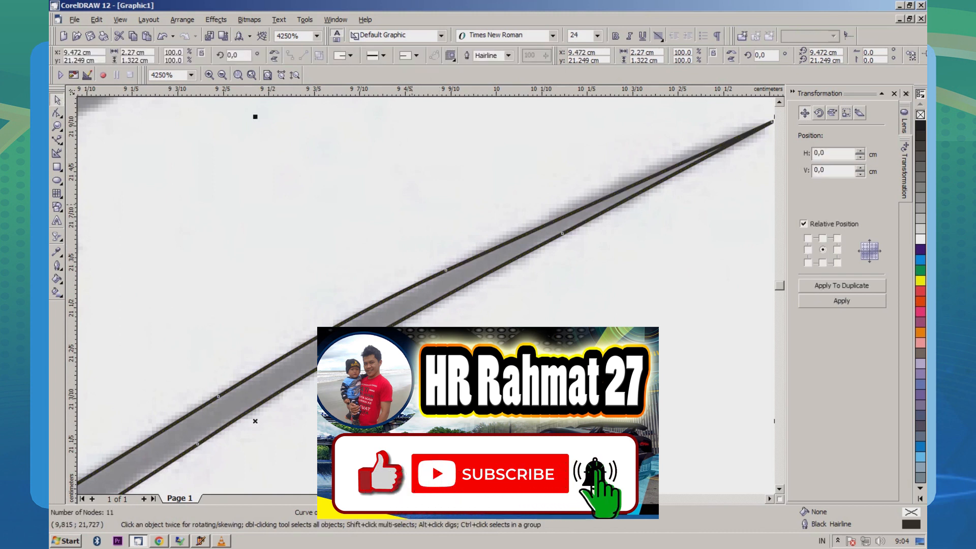
pyautogui.scroll(-1, 356, 186)
pyautogui.scroll(-10, 440, 265)
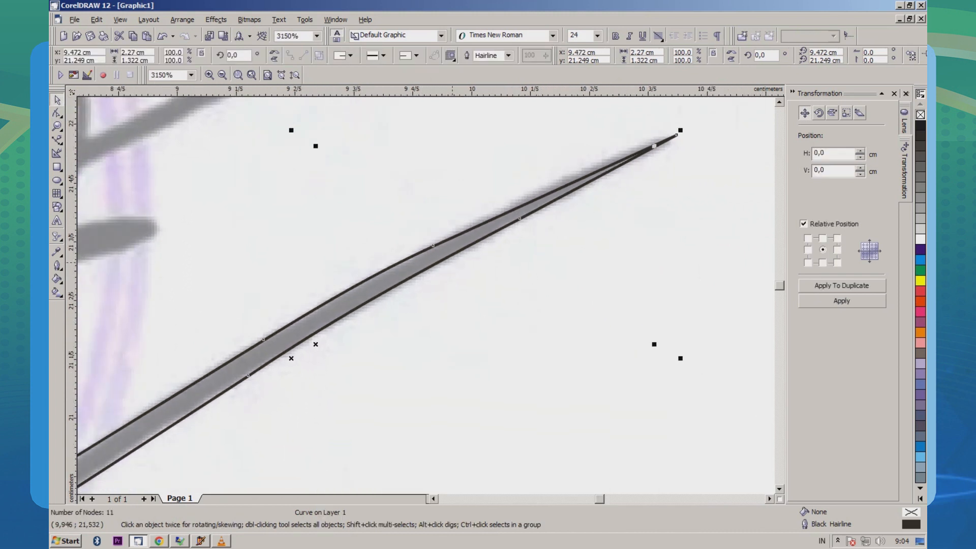
pyautogui.scroll(10, 439, 266)
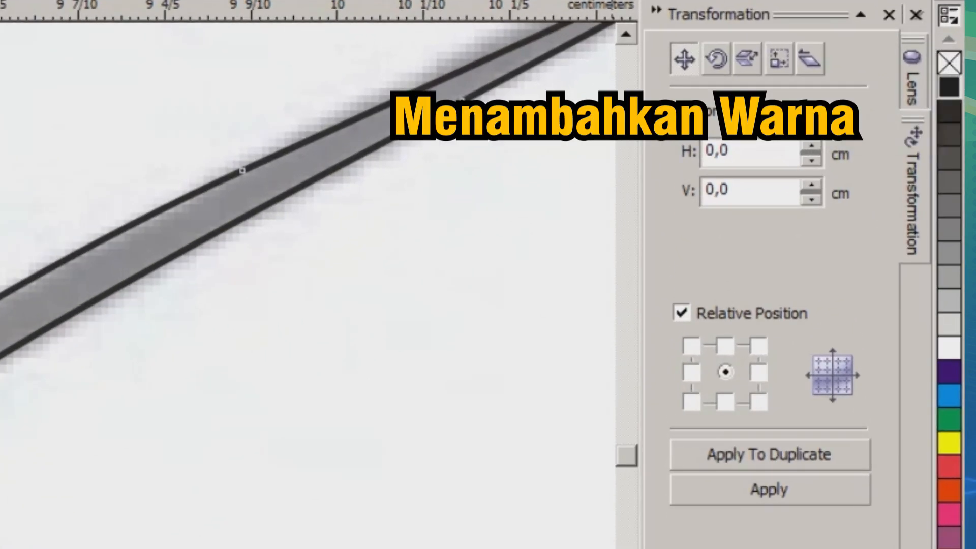
pyautogui.click(949, 87)
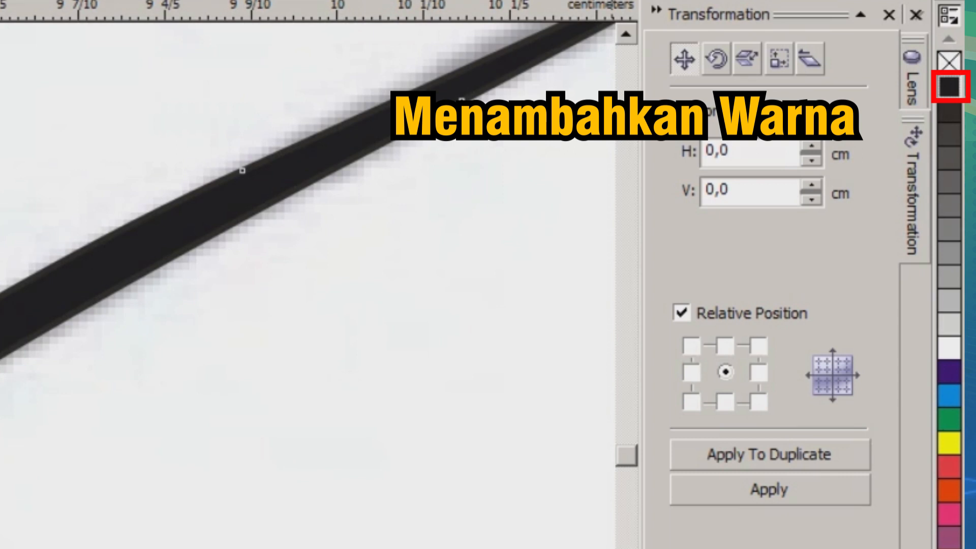
pyautogui.rightClick(949, 87)
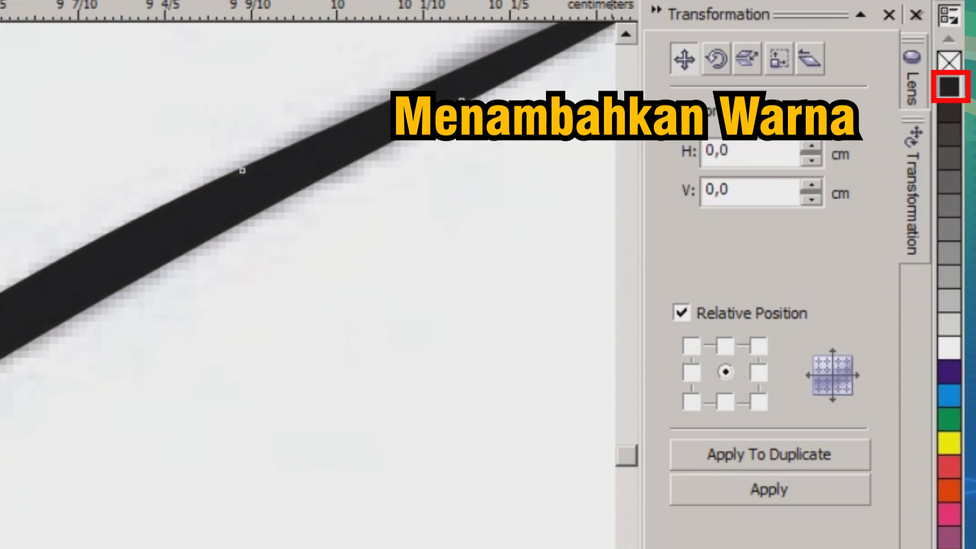
# Remove the stroke's fill and reapply black, and likewise remove its outline and set it back to black.
pyautogui.scroll(4, 358, 156)
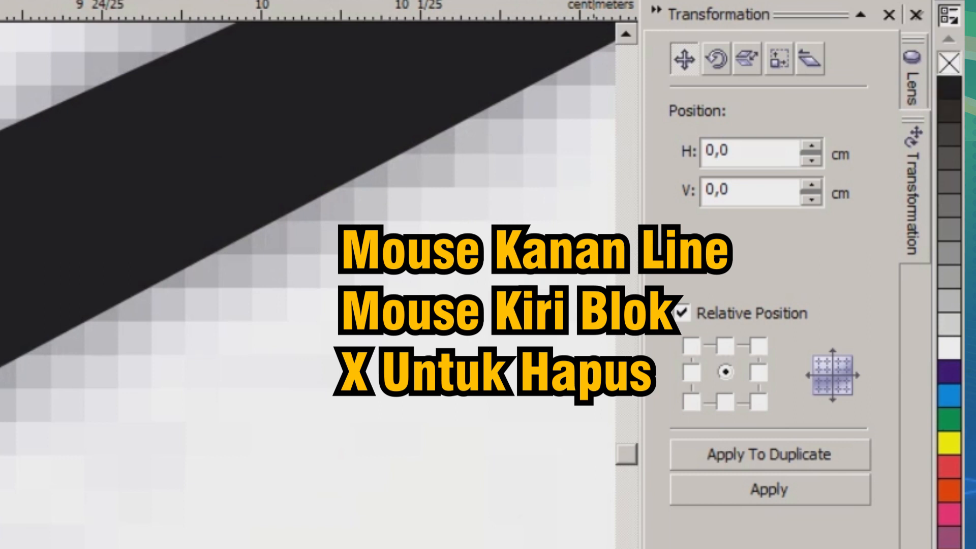
pyautogui.click(949, 63)
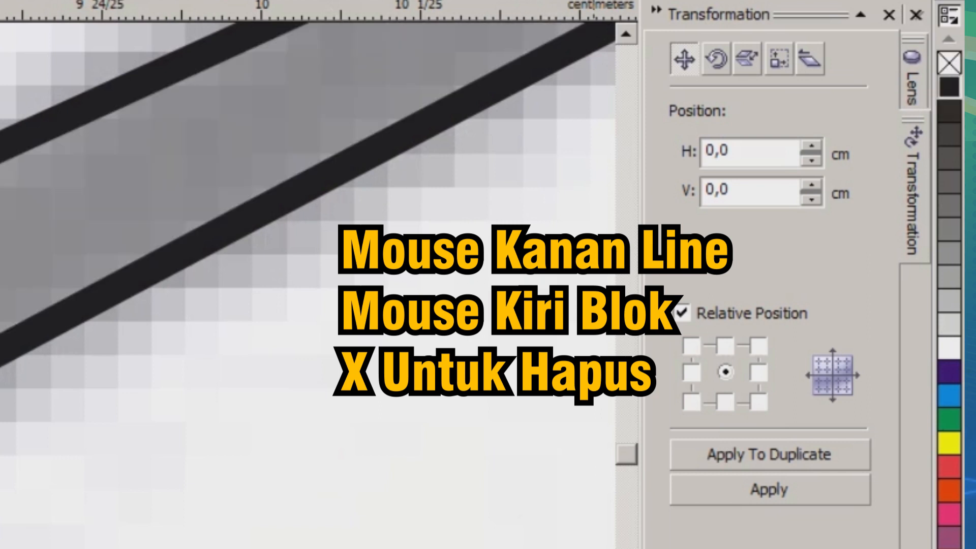
pyautogui.click(949, 87)
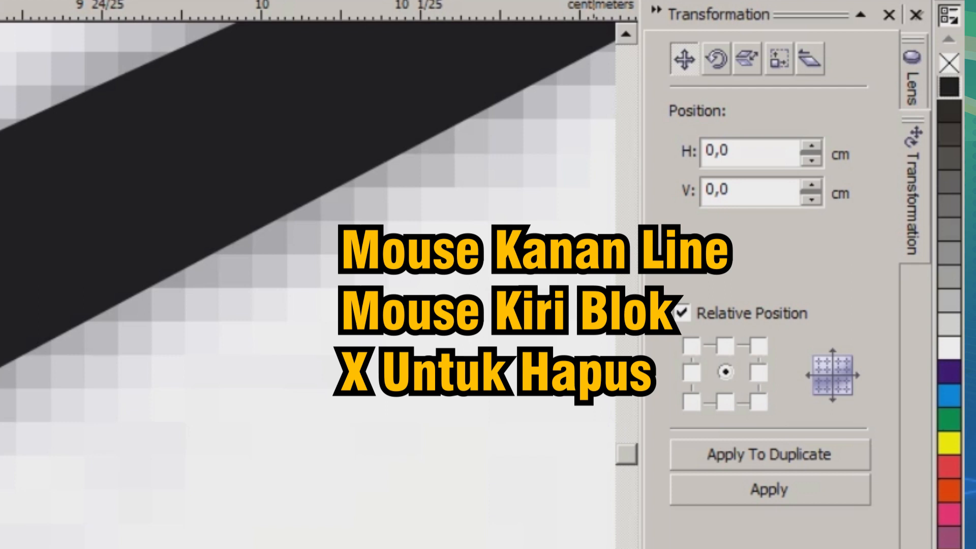
pyautogui.rightClick(949, 63)
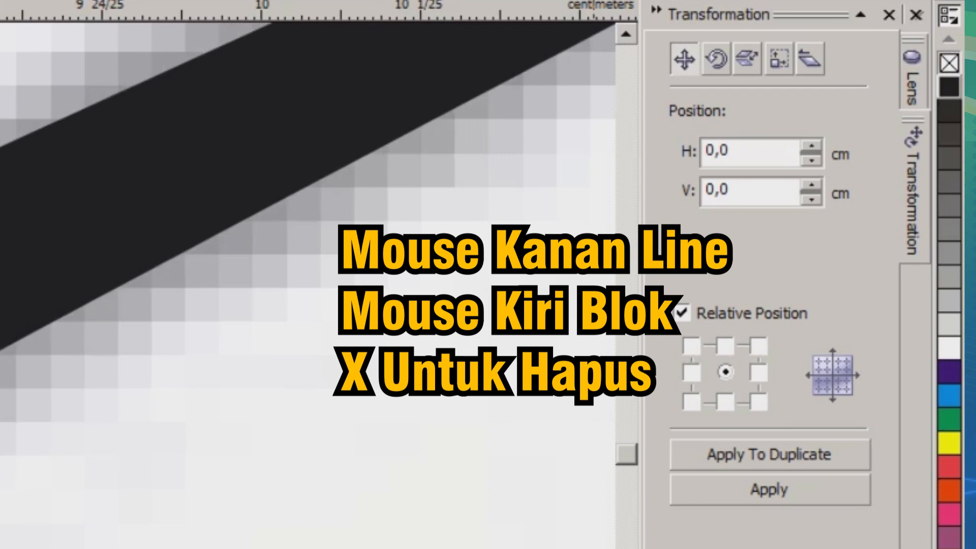
pyautogui.rightClick(949, 87)
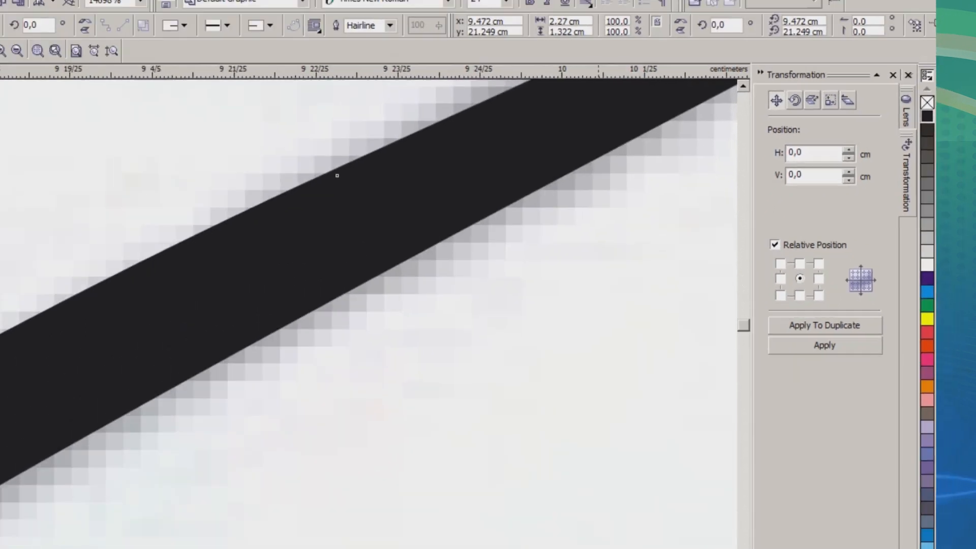
# Deselect the black stroke and compare it with the rest of the scanned signature.
pyautogui.press('F3')
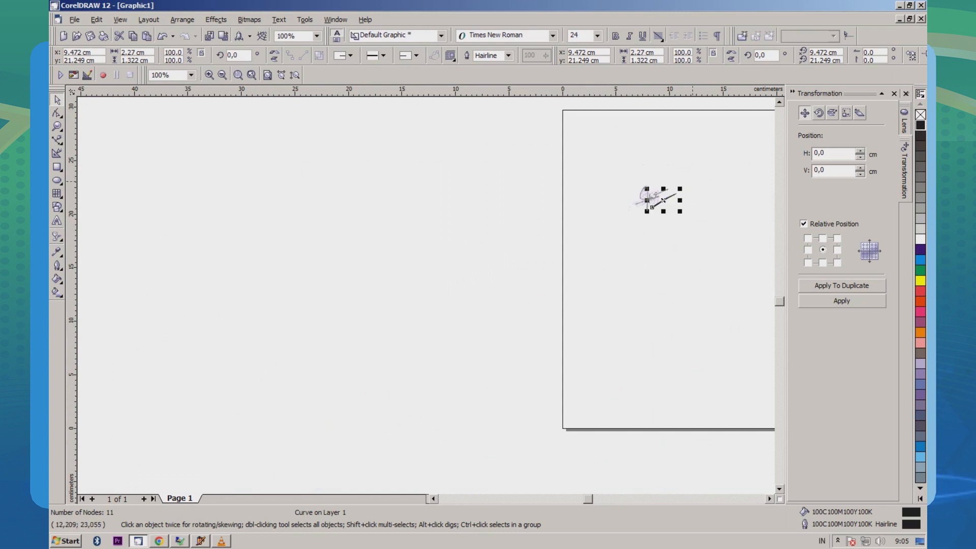
pyautogui.scroll(6, 692, 181)
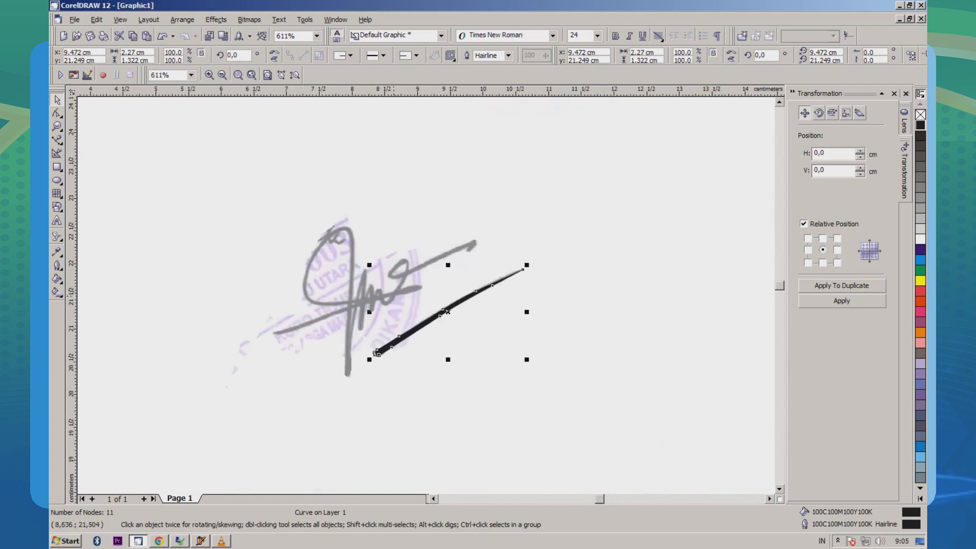
pyautogui.click(646, 267)
pyautogui.scroll(2, 471, 288)
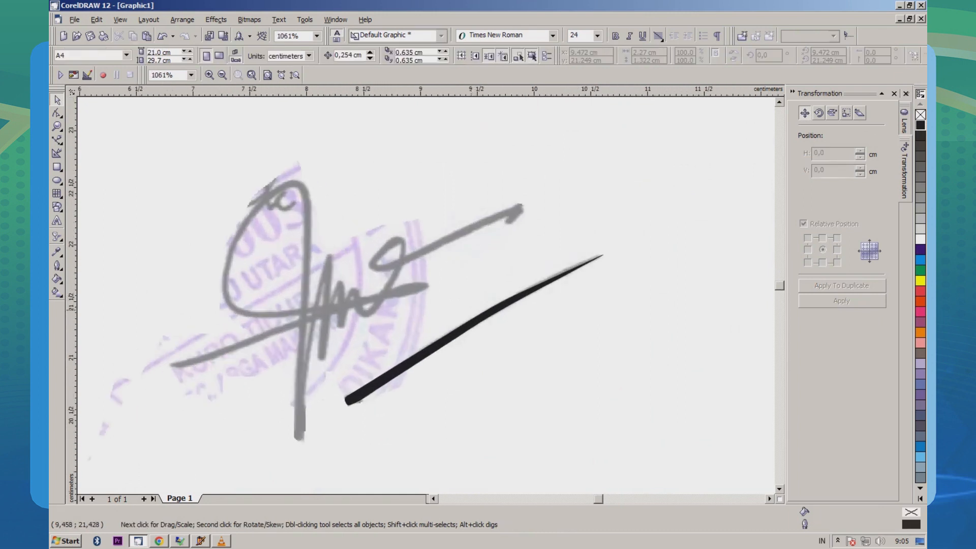
pyautogui.scroll(3, 271, 416)
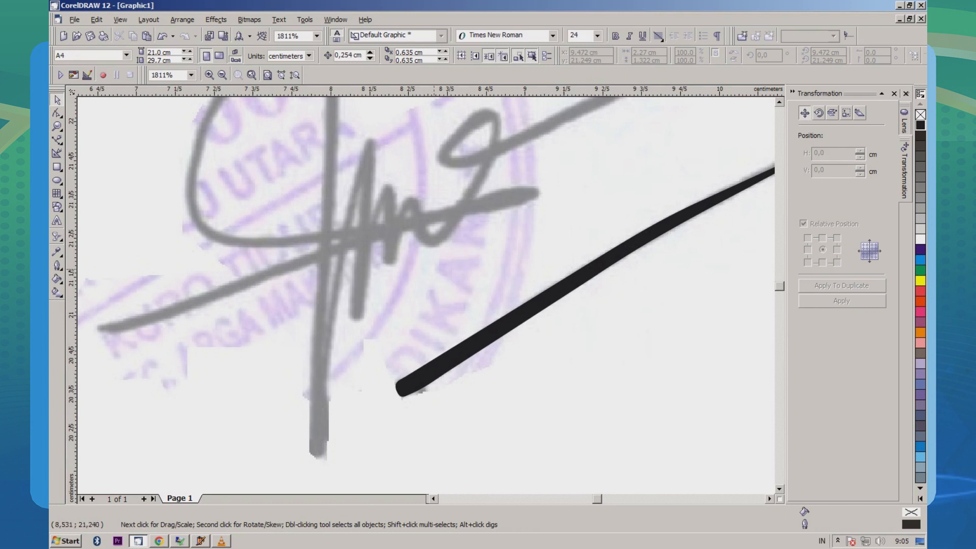
# Start a Bezier outline at the long slanted stroke's starting tip and trace its lower edge to the tall downstroke.
pyautogui.click(57, 140)
pyautogui.scroll(4, 90, 339)
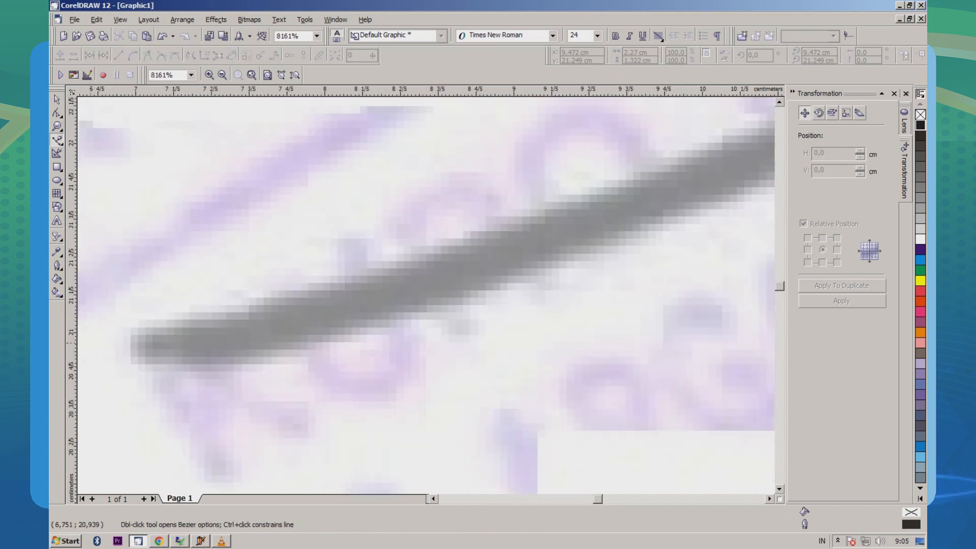
pyautogui.scroll(-4, 89, 344)
pyautogui.scroll(1, 97, 342)
pyautogui.scroll(1, 87, 351)
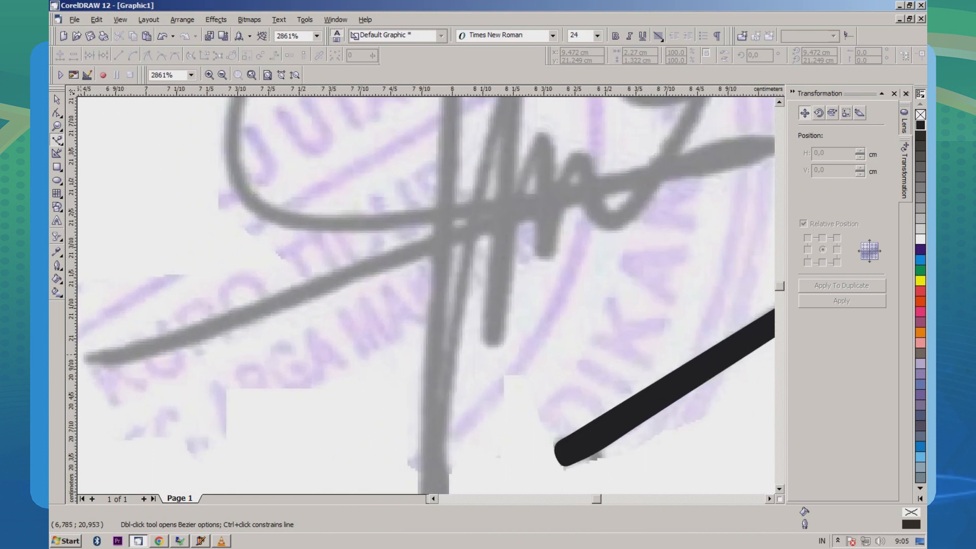
pyautogui.scroll(3, 87, 351)
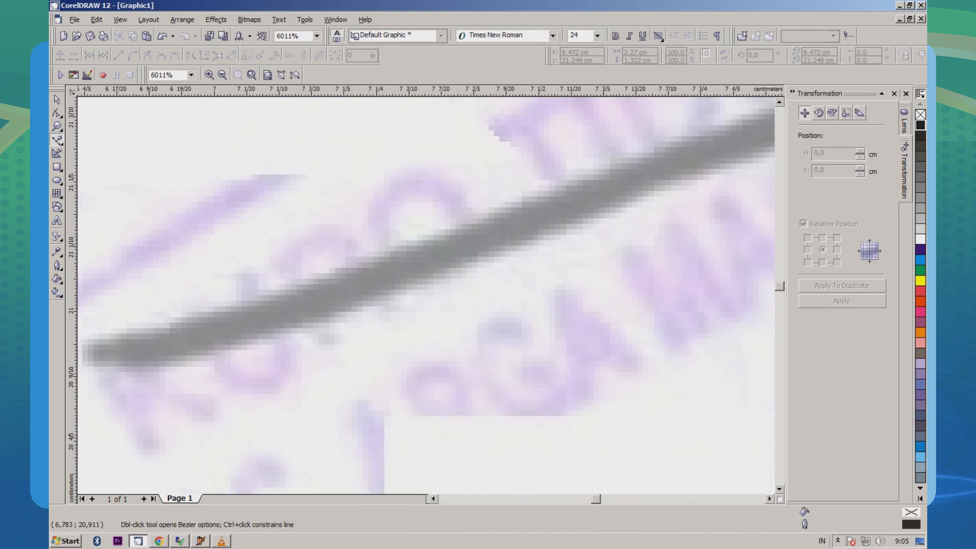
pyautogui.scroll(-1, 86, 352)
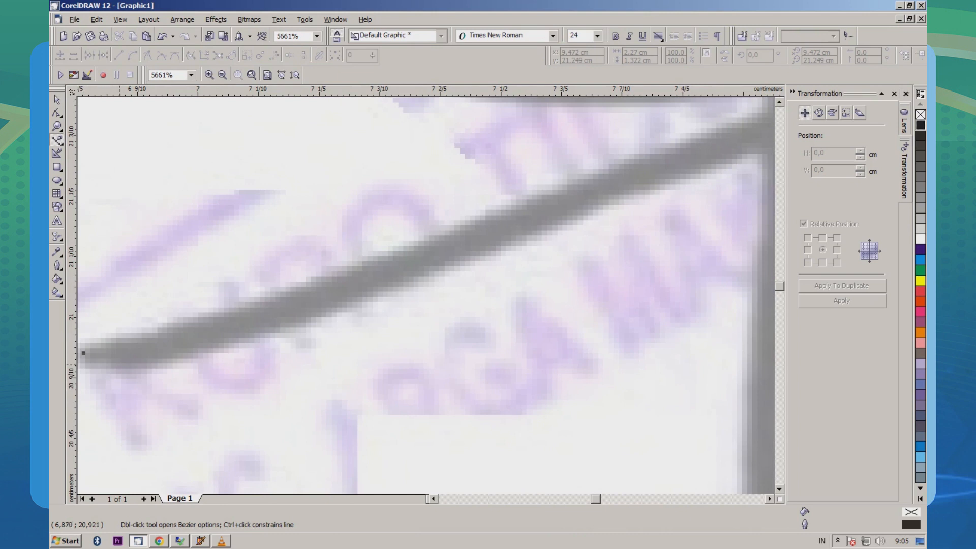
pyautogui.click(144, 370)
pyautogui.scroll(-1, 114, 440)
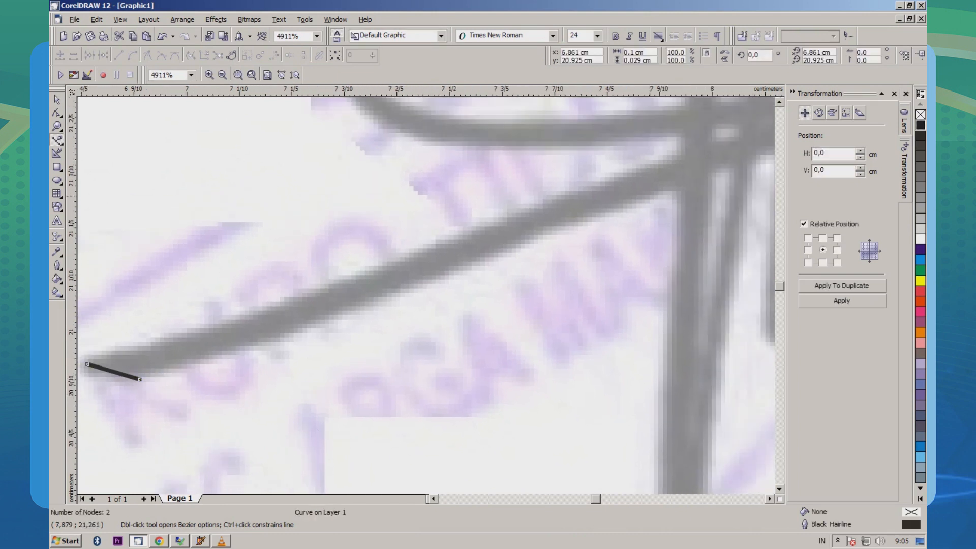
pyautogui.click(681, 184)
pyautogui.scroll(-2, 584, 120)
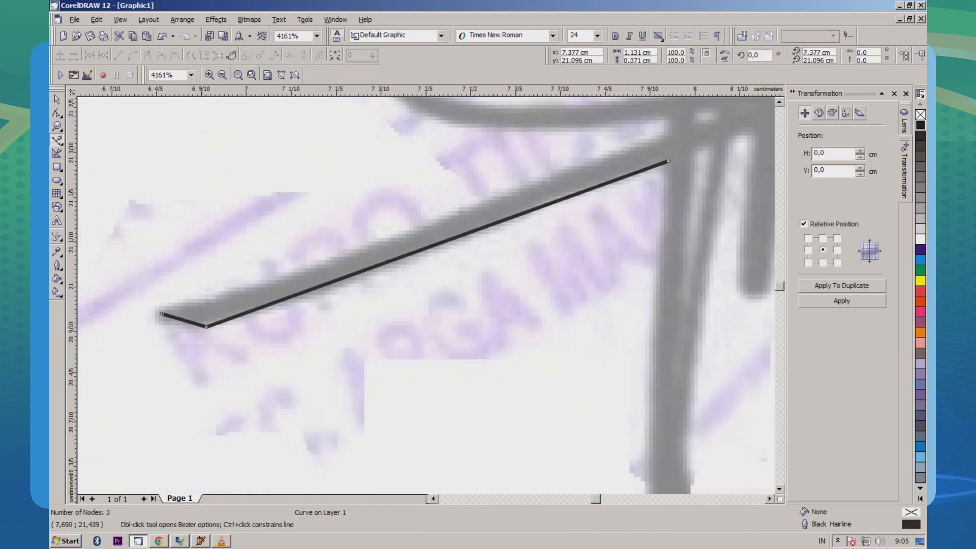
# Continue the outline down the tall downstroke's left edge, across its bottom end and partway up its right edge.
pyautogui.click(337, 326)
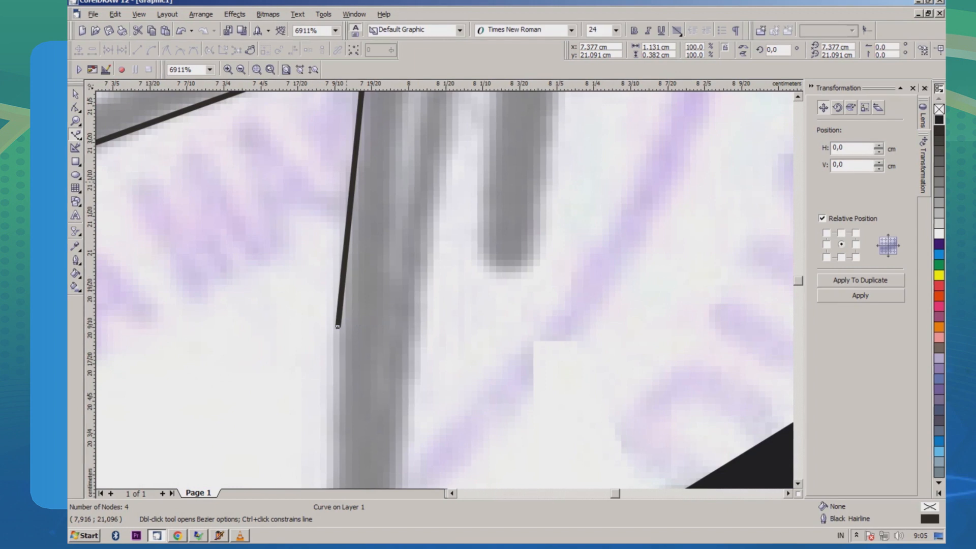
pyautogui.scroll(-4, 325, 325)
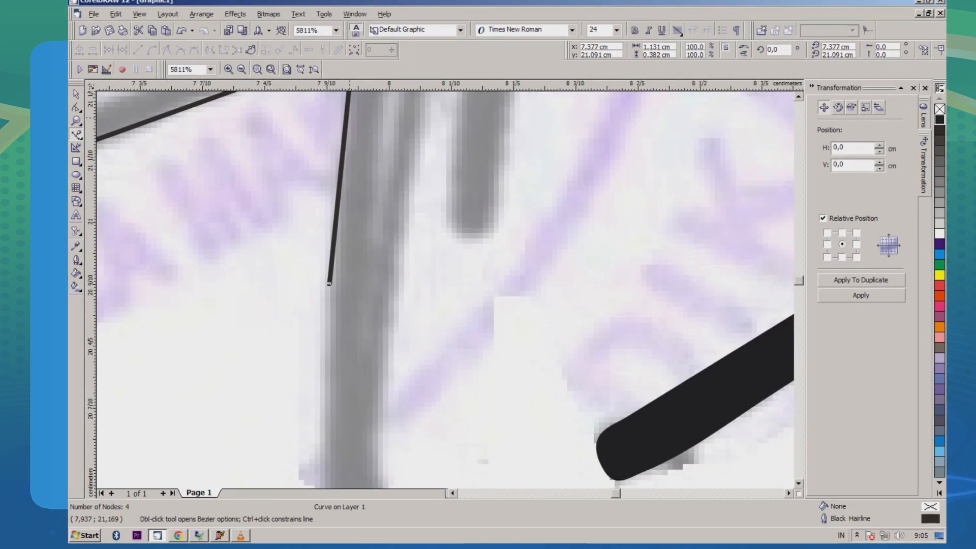
pyautogui.click(326, 458)
pyautogui.click(363, 460)
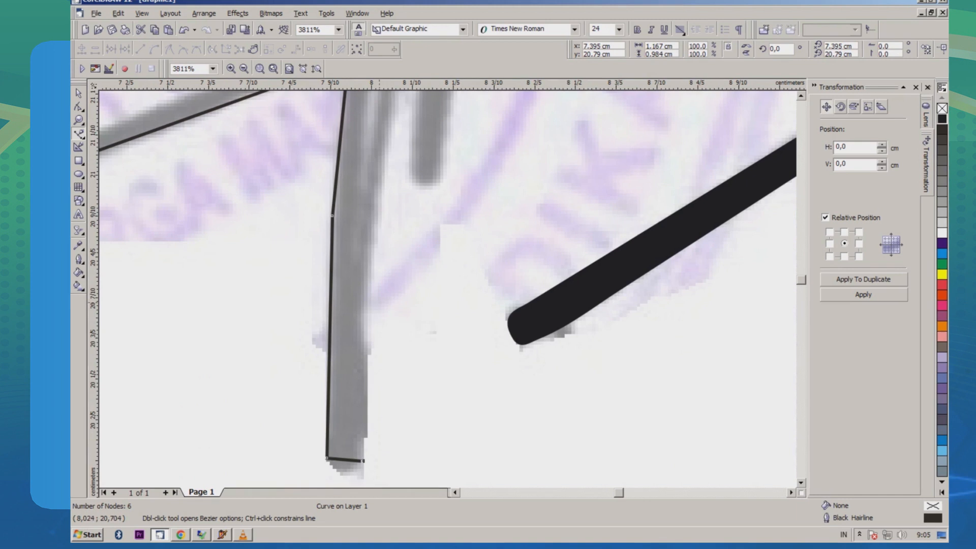
pyautogui.scroll(-1, 352, 395)
pyautogui.scroll(1, 385, 98)
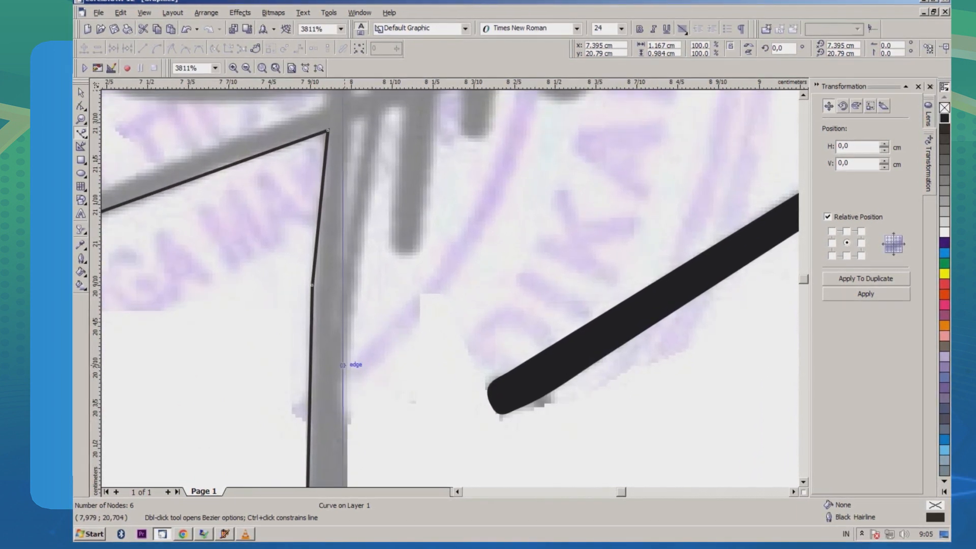
pyautogui.scroll(-1, 400, 337)
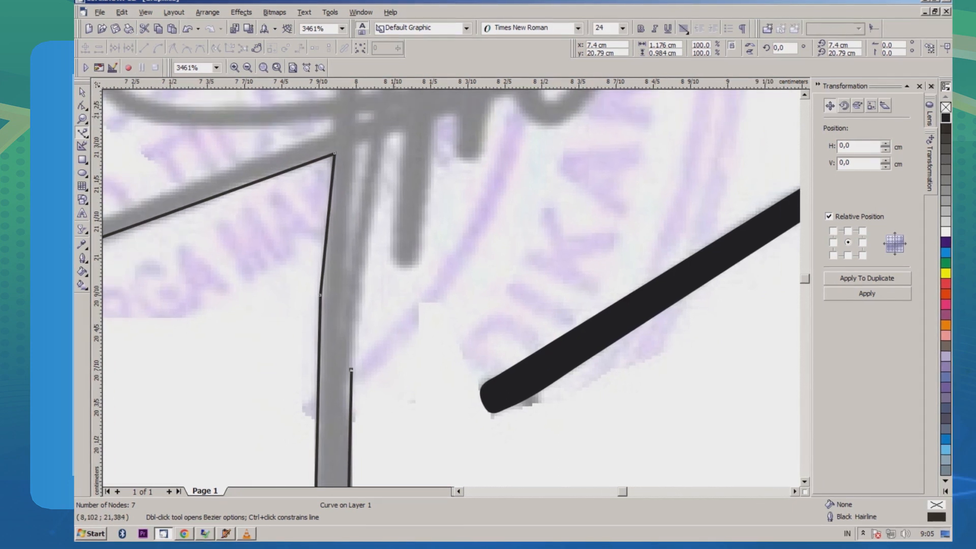
# Continue the outline up into the gap beside the tall downstroke and around the bottom of the middle downstroke.
pyautogui.click(392, 126)
pyautogui.click(403, 125)
pyautogui.moveTo(396, 253); pyautogui.dragTo(423, 253)
pyautogui.click(440, 115)
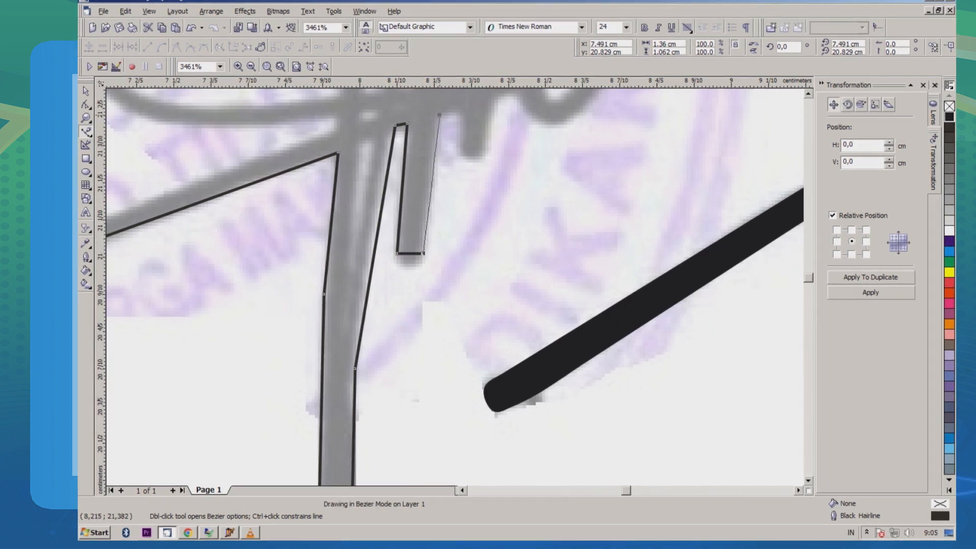
# Trace around the short third downstroke and back up to the underside of the crossing stroke.
pyautogui.click(463, 148)
pyautogui.scroll(-2, 318, 347)
pyautogui.scroll(2, 436, 204)
pyautogui.click(457, 156)
pyautogui.click(476, 153)
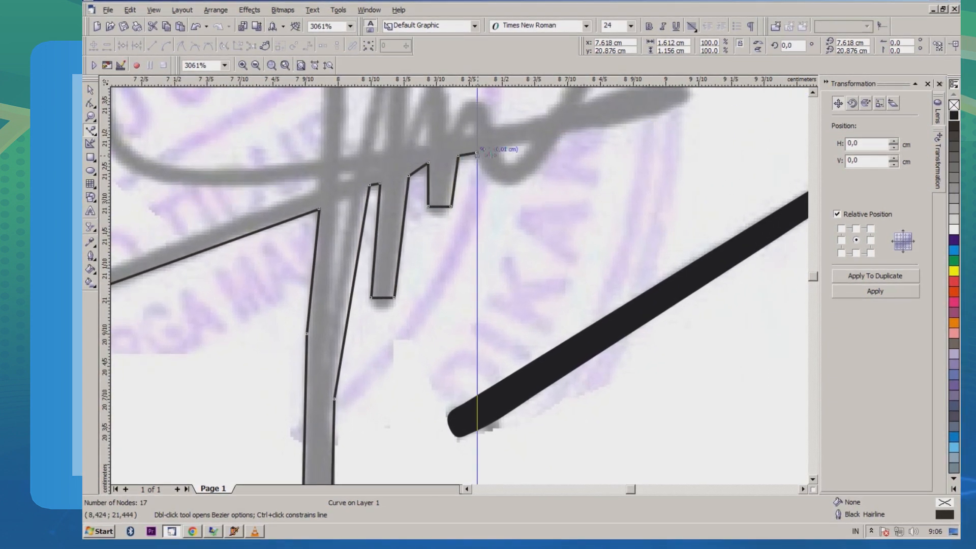
# Trace the crossing stroke's lower edge to its far end, across that end, and back along its upper edge to the loop.
pyautogui.click(559, 135)
pyautogui.scroll(-2, 493, 270)
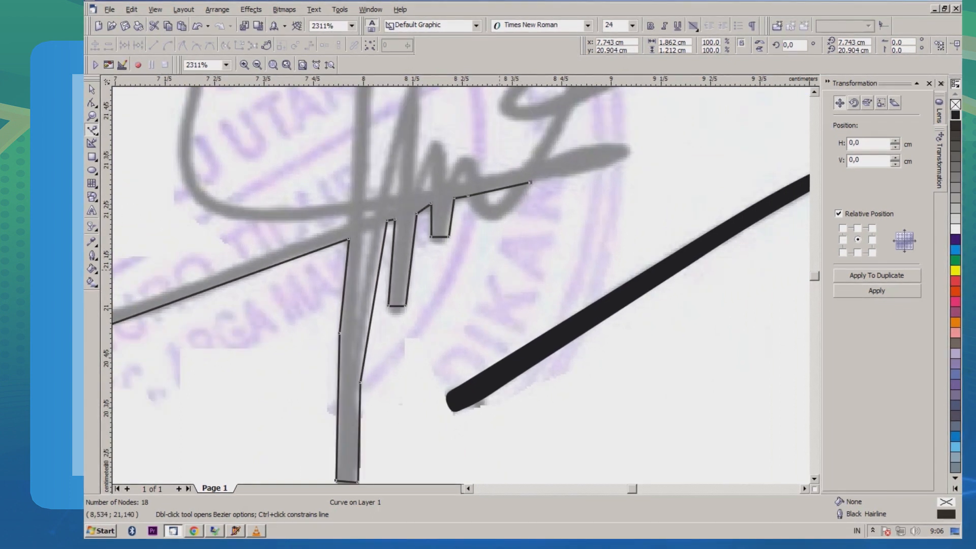
pyautogui.scroll(1, 594, 191)
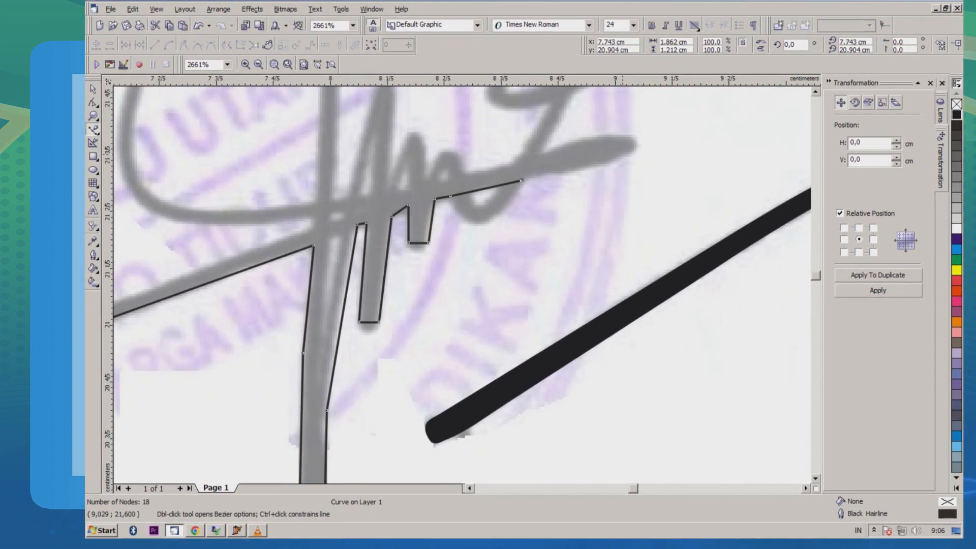
pyautogui.click(629, 156)
pyautogui.click(627, 136)
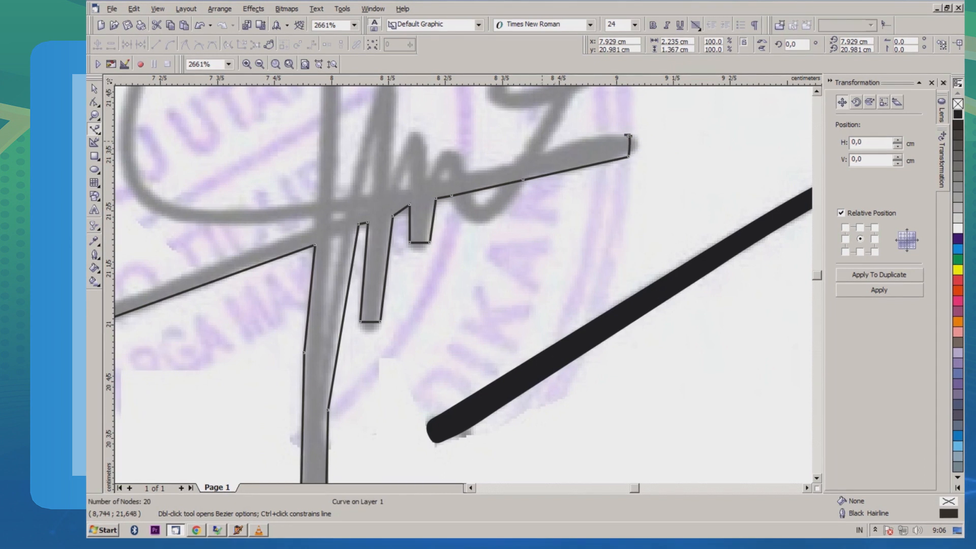
pyautogui.click(539, 153)
pyautogui.scroll(-6, 375, 306)
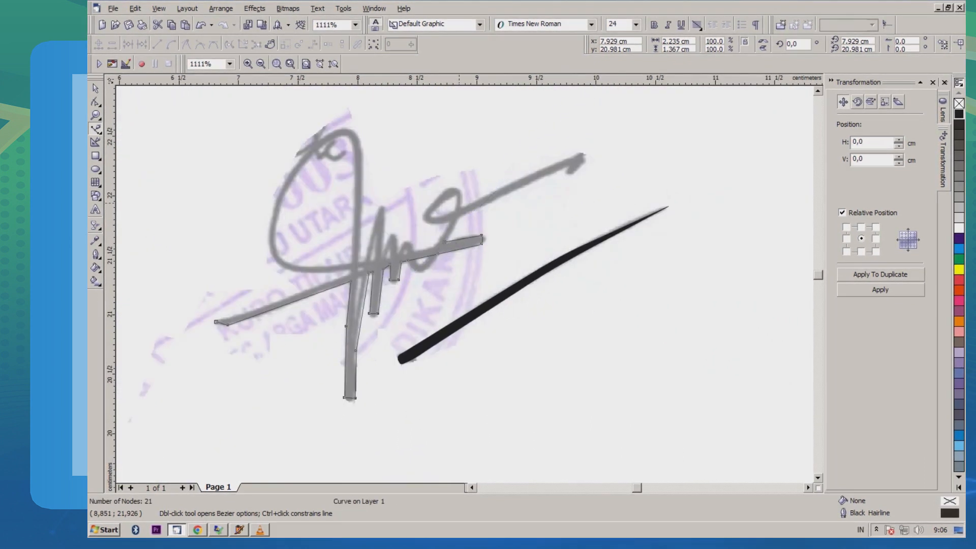
# Continue the outline up to the small loop's base and along the long rising stroke's lower edge to near its tip.
pyautogui.scroll(5, 458, 204)
pyautogui.scroll(2, 447, 206)
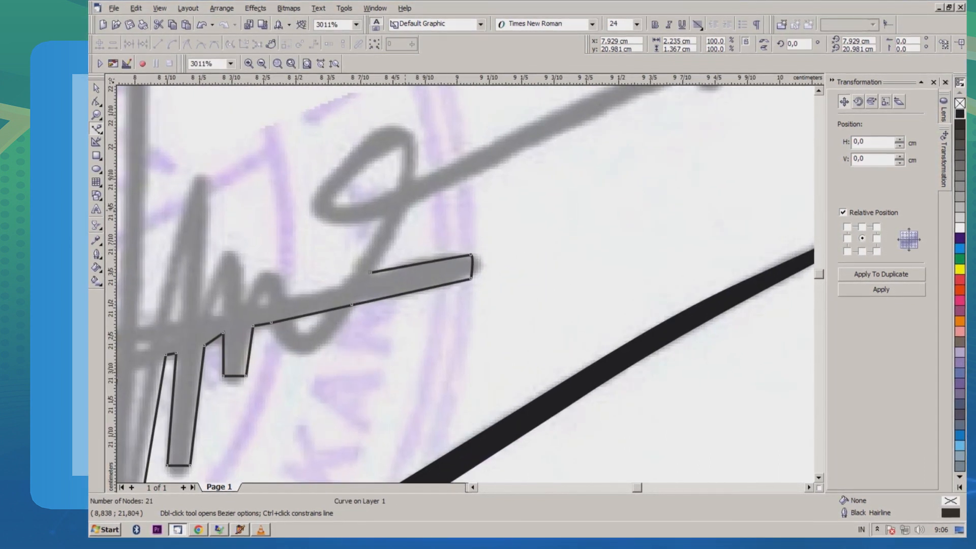
pyautogui.click(404, 206)
pyautogui.scroll(-5, 433, 254)
pyautogui.scroll(4, 509, 203)
pyautogui.click(552, 205)
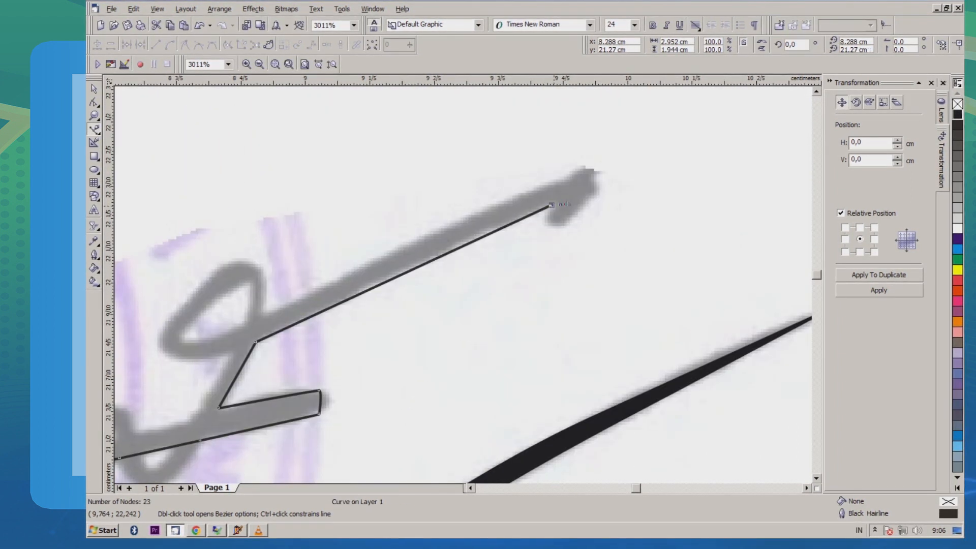
# Trace around the rising stroke's hooked tip and back along its upper edge to the small loop.
pyautogui.scroll(1, 524, 239)
pyautogui.scroll(-1, 564, 183)
pyautogui.click(559, 204)
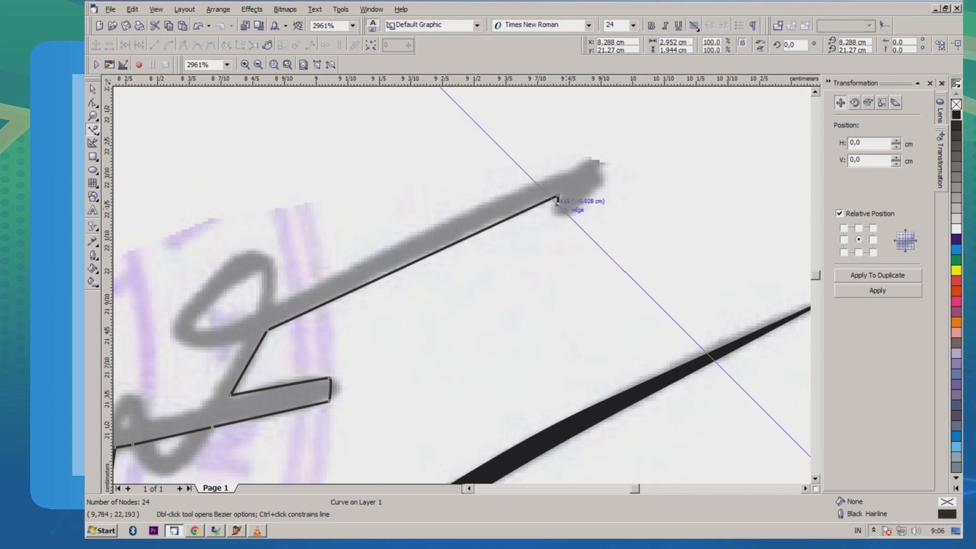
pyautogui.click(601, 185)
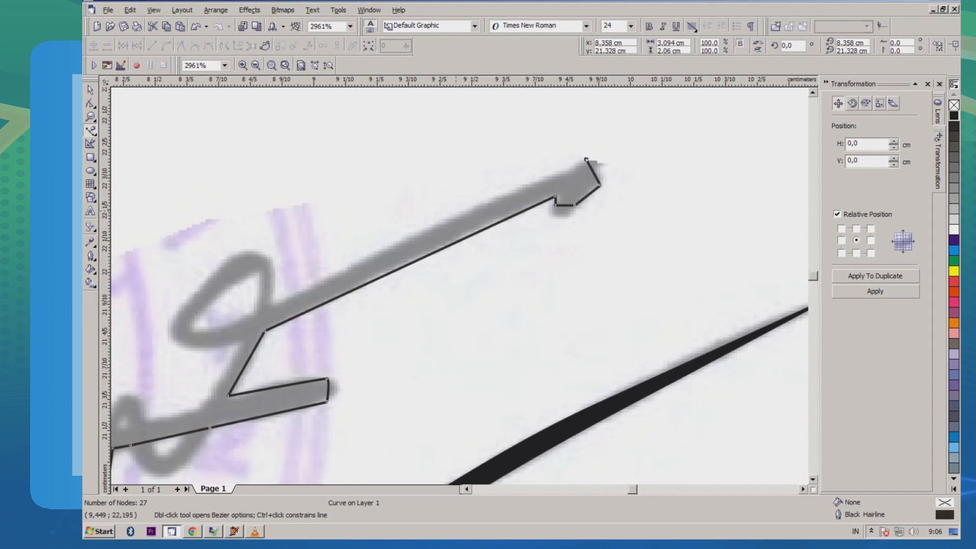
pyautogui.click(452, 216)
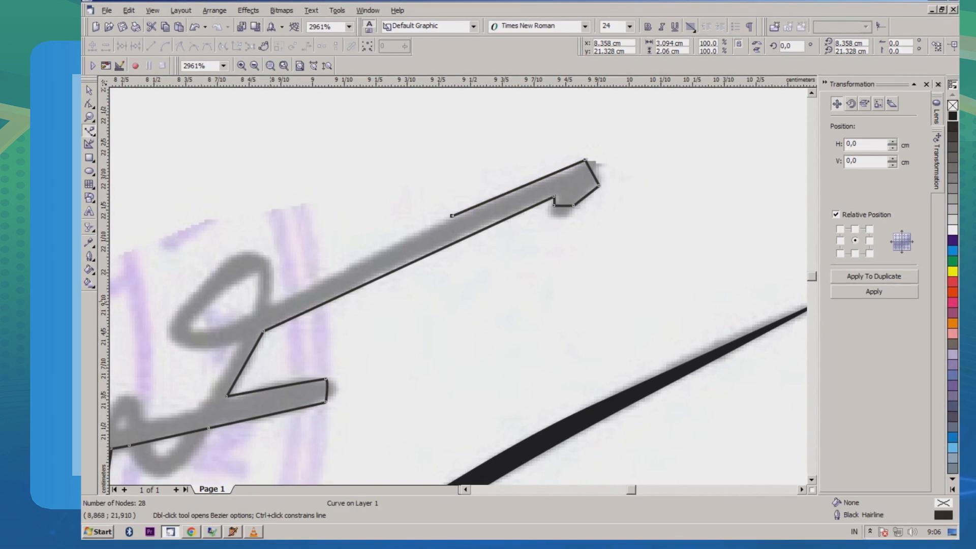
pyautogui.click(270, 306)
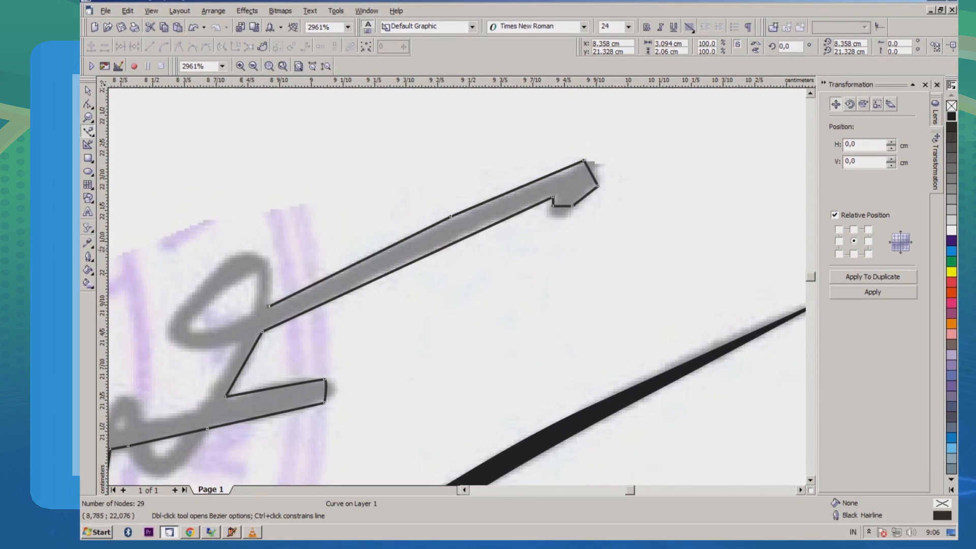
# Trace roughly around the outside of the small loop with straight segments, ending at its underside beside the connecting stroke.
pyautogui.click(237, 253)
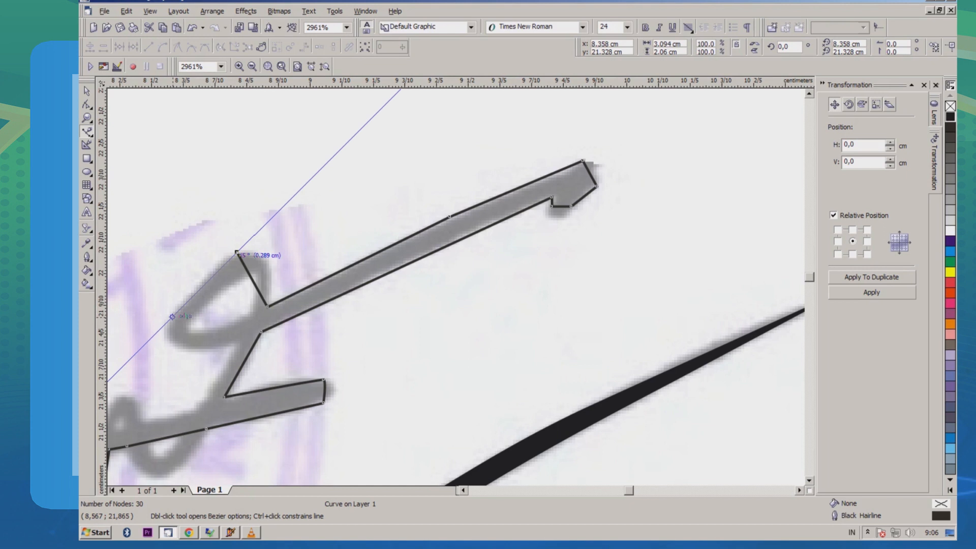
pyautogui.click(173, 314)
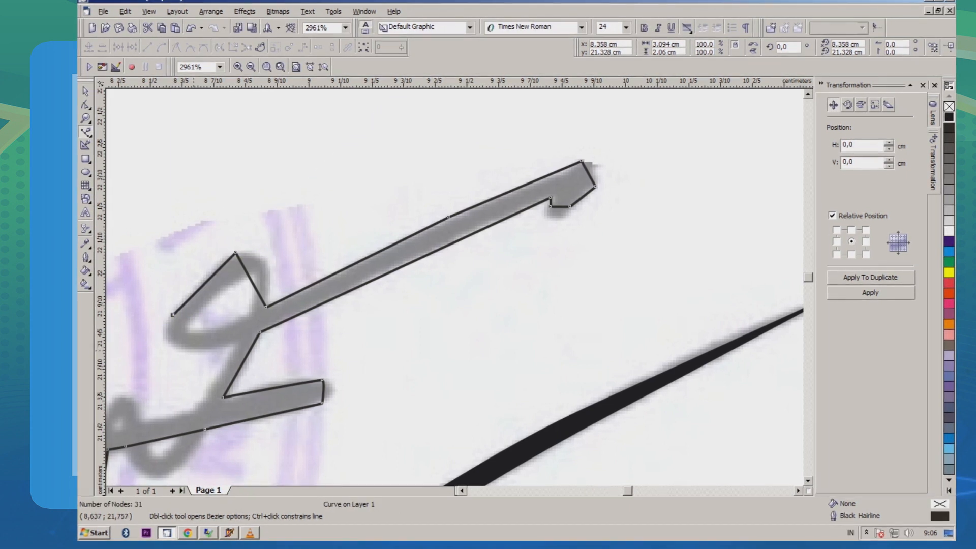
pyautogui.click(191, 350)
pyautogui.click(235, 341)
pyautogui.scroll(-1, 317, 278)
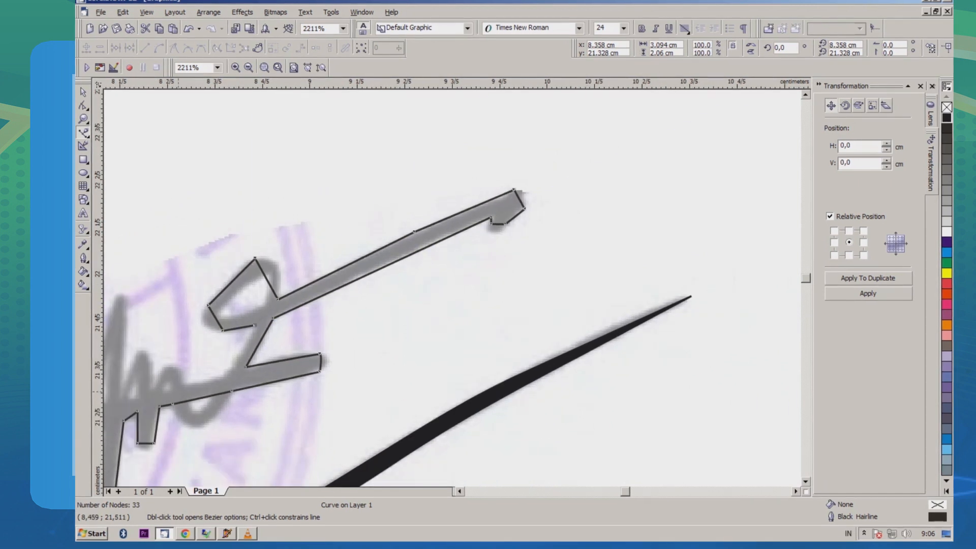
pyautogui.scroll(2, 168, 388)
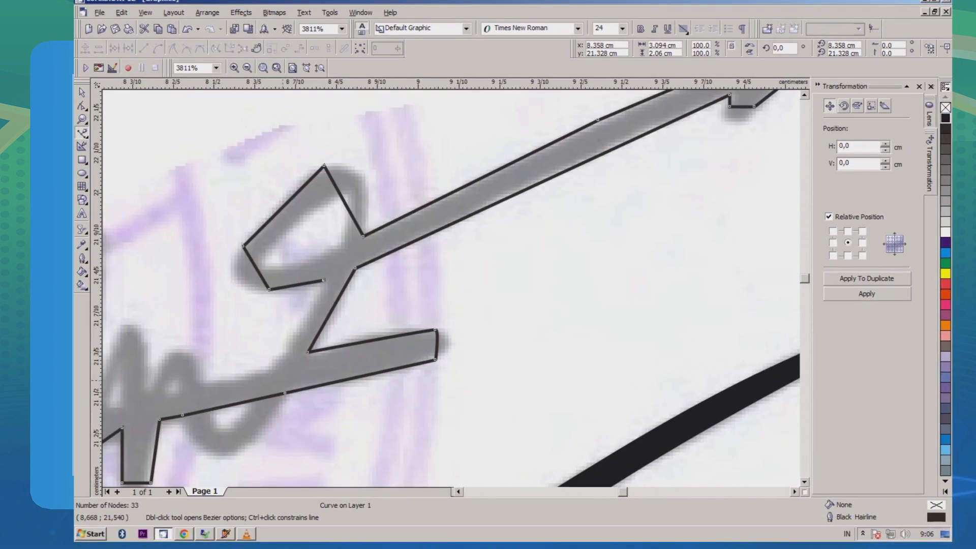
# Continue the outline down the connecting stroke and back along the crossing stroke's upper edge to the middle downstroke.
pyautogui.click(271, 372)
pyautogui.click(198, 384)
pyautogui.click(148, 394)
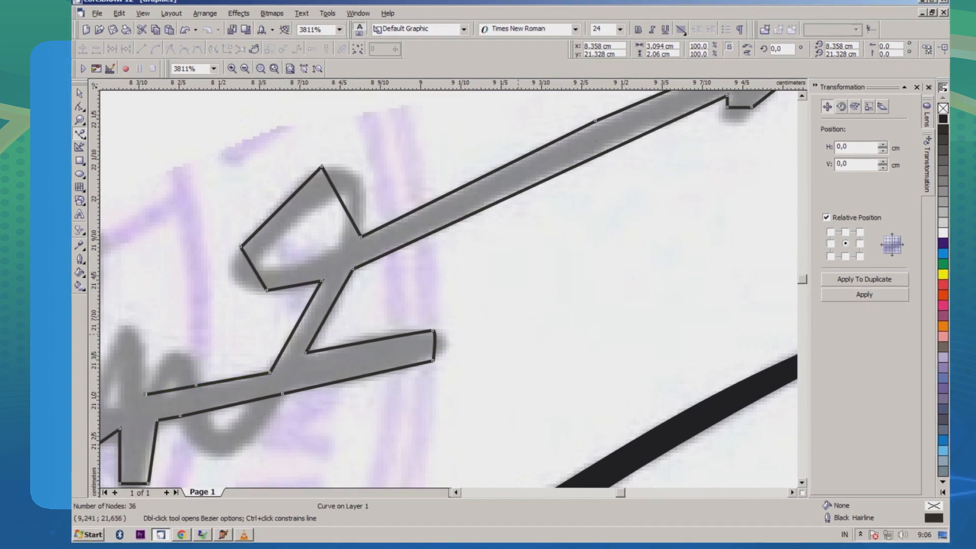
pyautogui.scroll(-1, 635, 414)
pyautogui.scroll(-1, 562, 330)
pyautogui.click(193, 398)
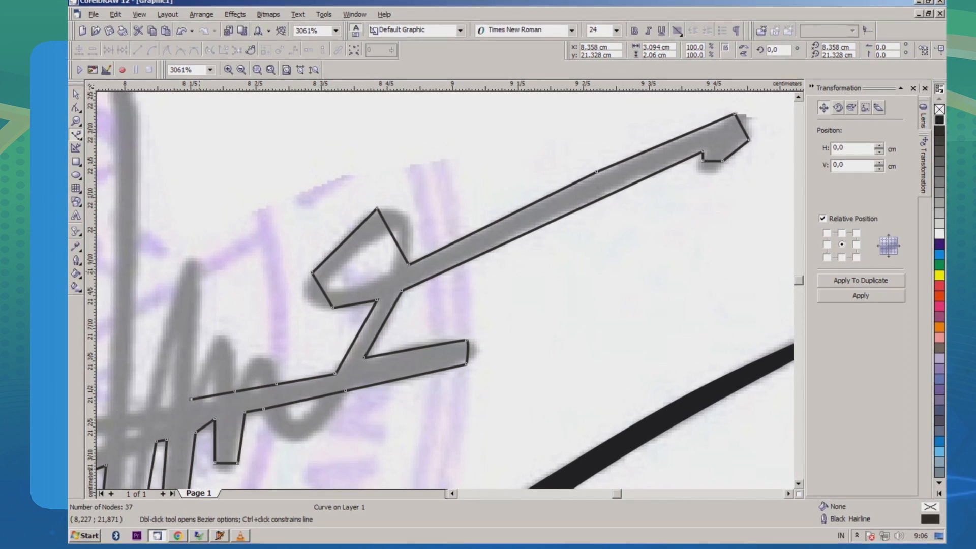
# Trace up to the middle downstroke's peak, down its other side and across to the tall downstroke.
pyautogui.click(196, 272)
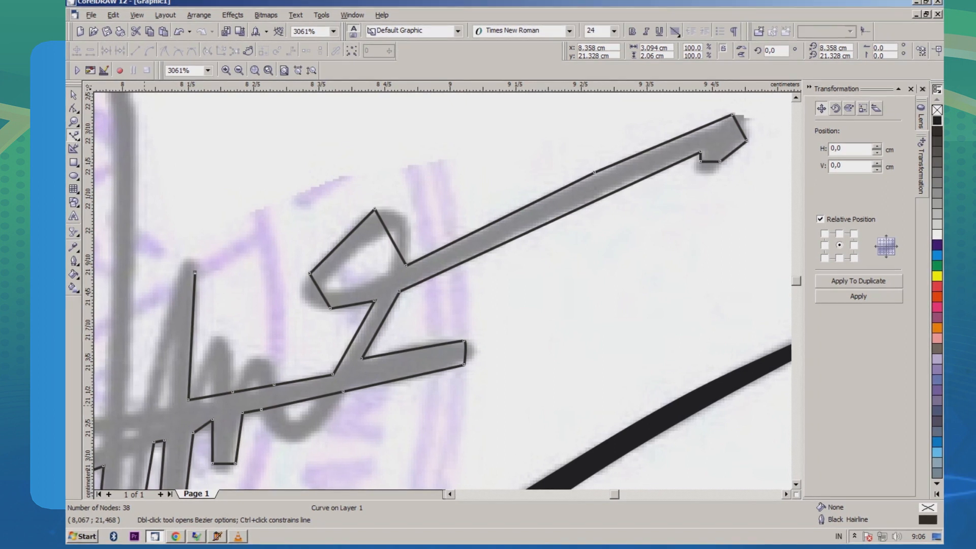
pyautogui.click(142, 410)
pyautogui.click(124, 414)
pyautogui.scroll(-1, 245, 454)
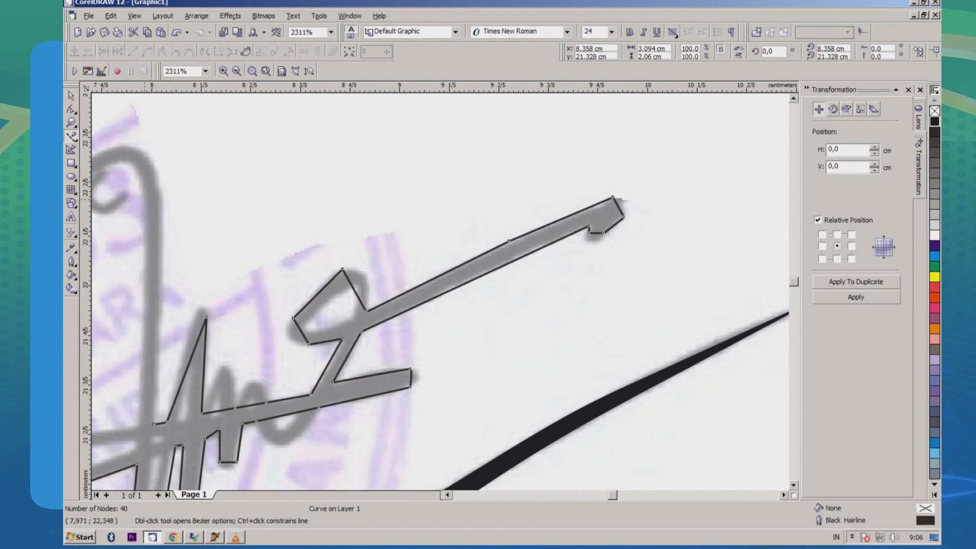
# Trace up the tall downstroke's right edge and around the large loop's top and left side to its lower corner.
pyautogui.click(160, 193)
pyautogui.scroll(-1, 549, 231)
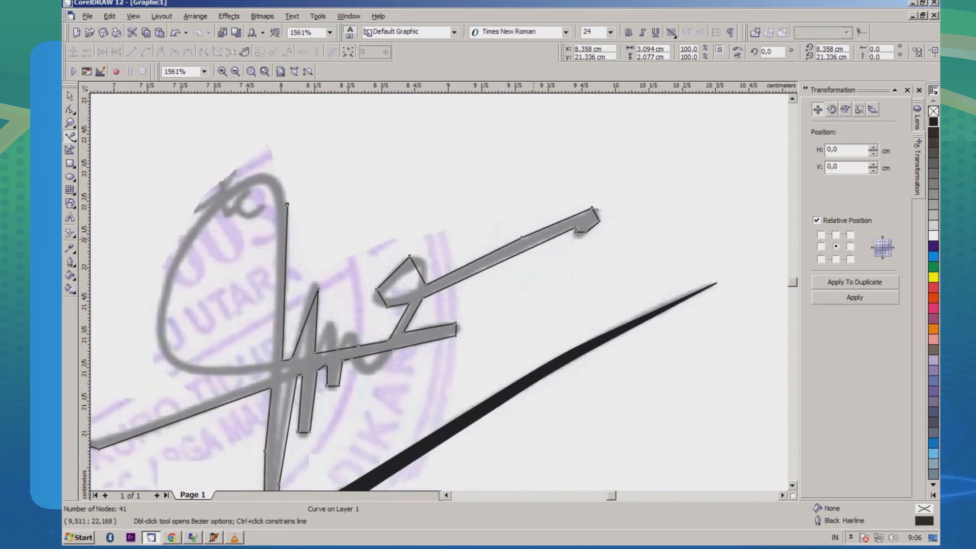
pyautogui.scroll(1, 229, 204)
pyautogui.click(193, 208)
pyautogui.click(119, 352)
pyautogui.click(159, 452)
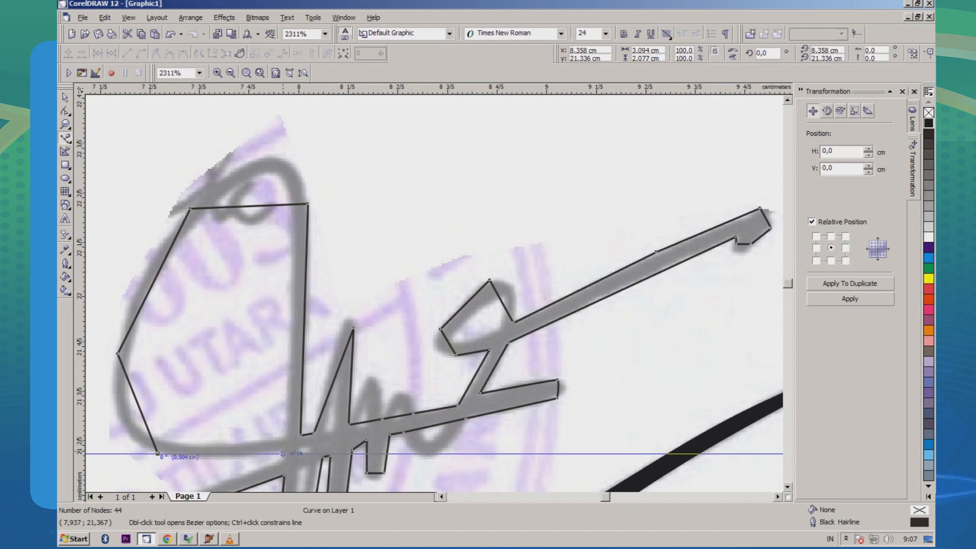
# Trace the large loop's bottom edge and the crossing stroke's upper-left edge, closing the outline at its starting node.
pyautogui.click(285, 453)
pyautogui.click(284, 461)
pyautogui.scroll(-2, 517, 198)
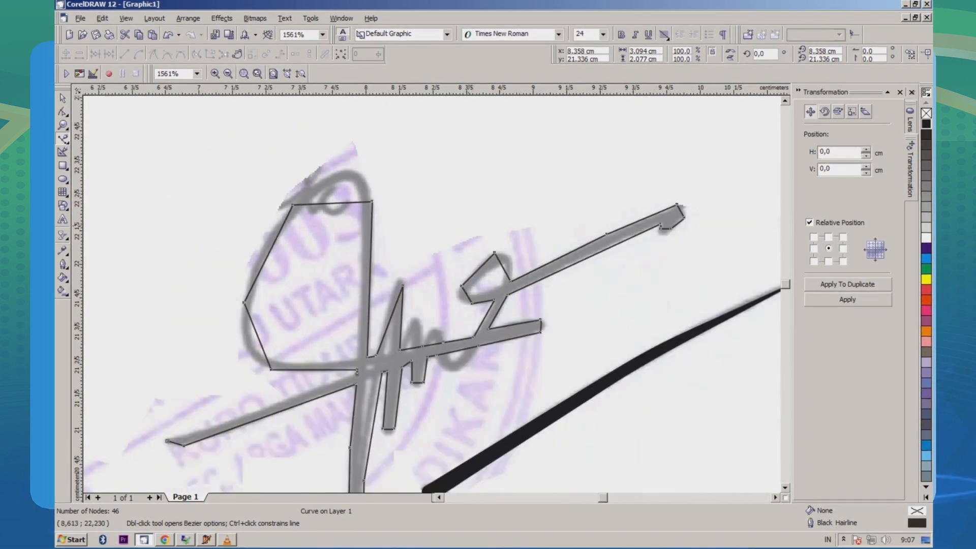
pyautogui.scroll(1, 150, 470)
pyautogui.scroll(5, 152, 456)
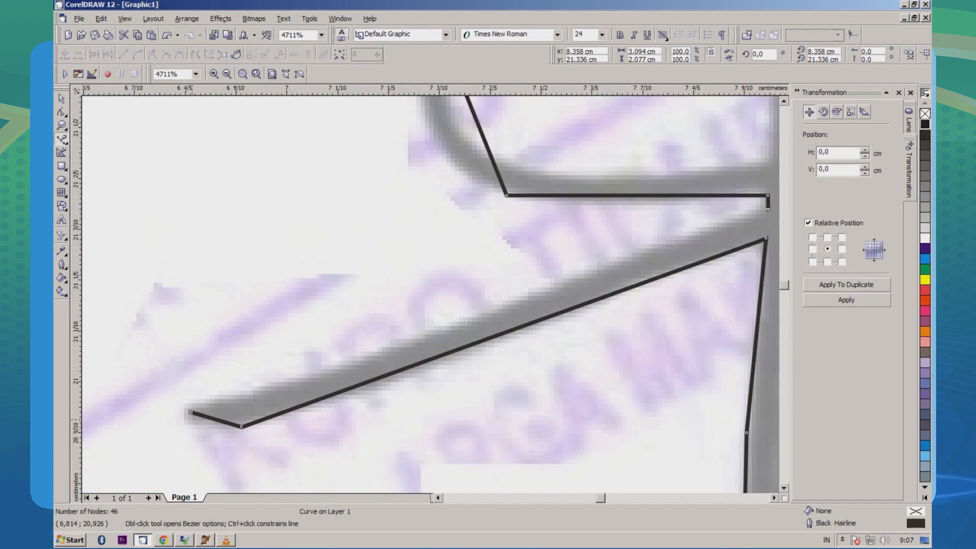
pyautogui.click(190, 412)
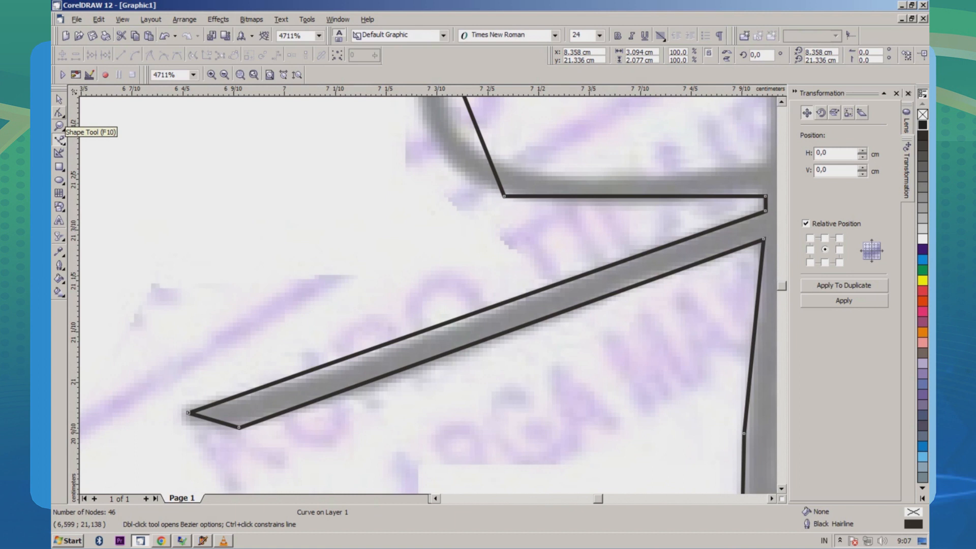
# Select all nodes of the closed outline with the Shape tool and convert its lines to curves.
pyautogui.click(58, 112)
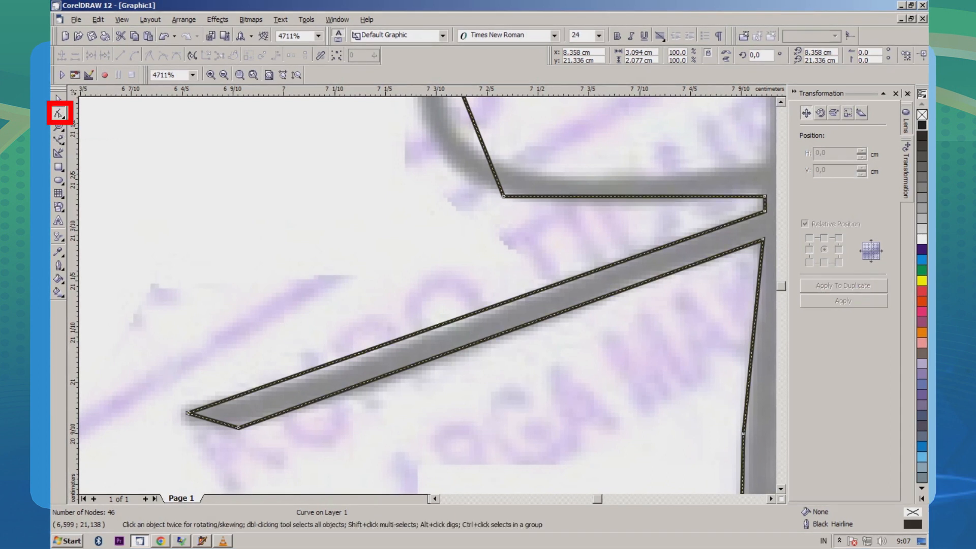
pyautogui.scroll(-5, 418, 323)
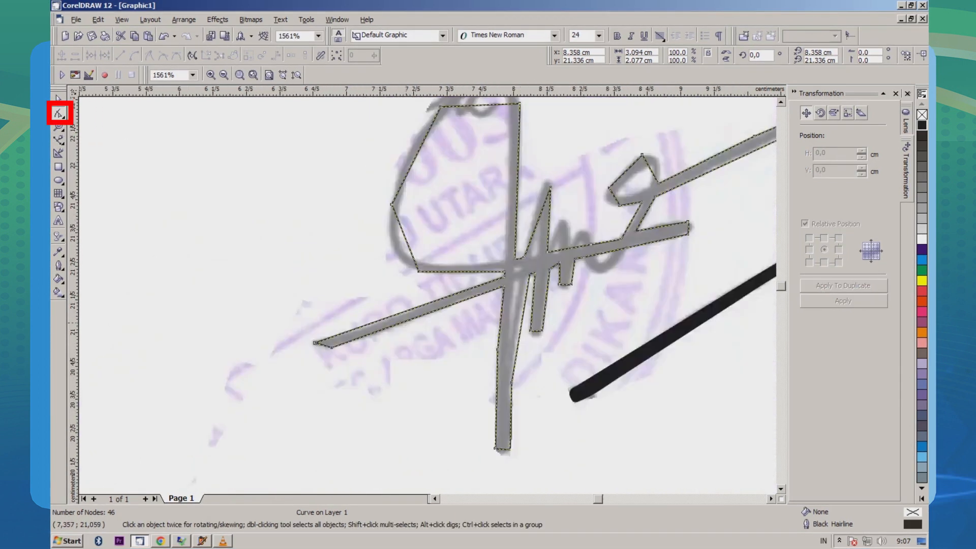
pyautogui.scroll(2, 419, 322)
pyautogui.moveTo(387, 322); pyautogui.dragTo(249, 236)
pyautogui.moveTo(484, 404); pyautogui.dragTo(484, 404)
pyautogui.scroll(3, 418, 306)
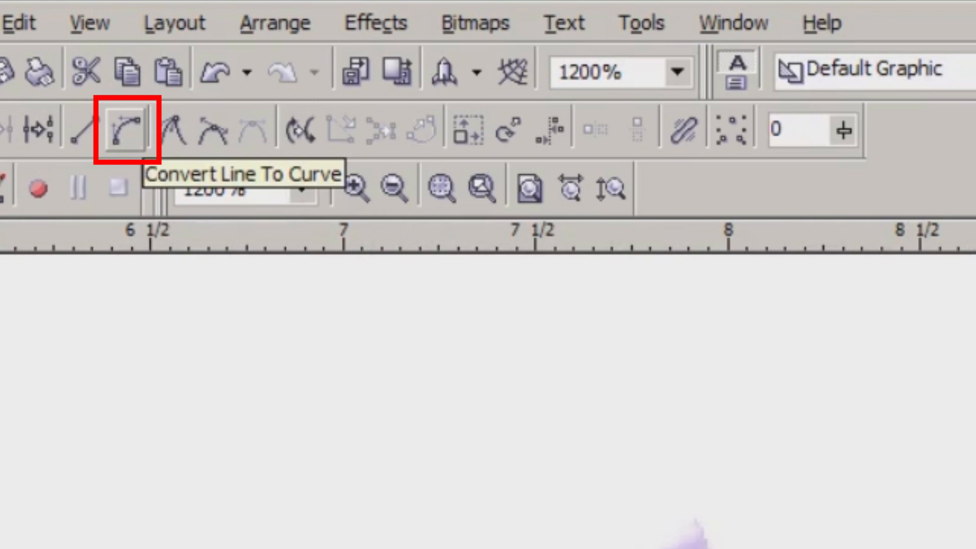
pyautogui.click(126, 130)
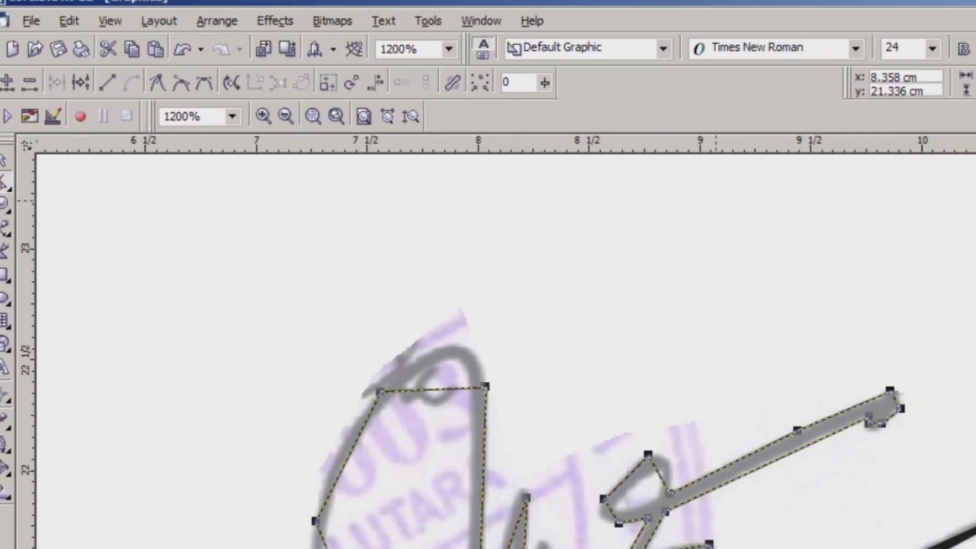
pyautogui.scroll(-1, 726, 175)
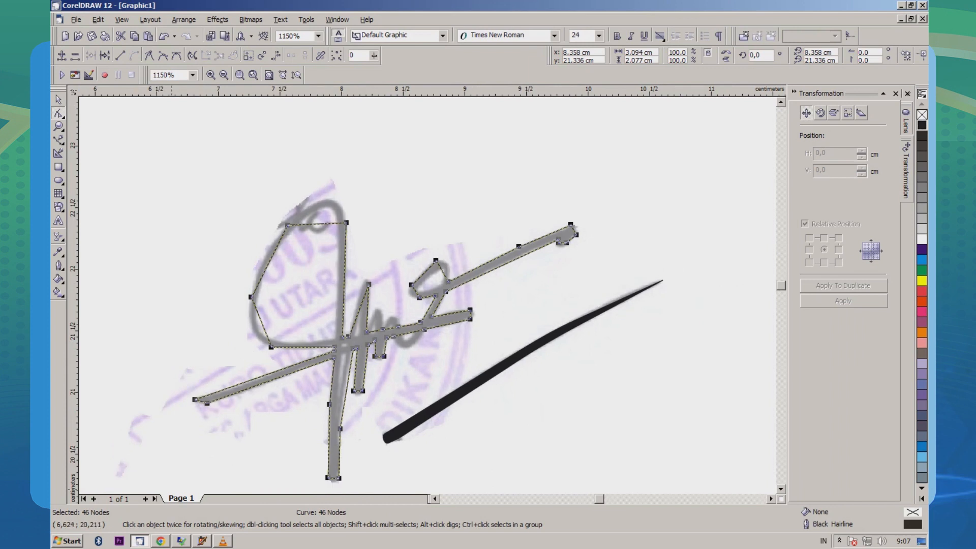
# Bend the short end segment of the crossing stroke's left tip into a rounded curve following the scan.
pyautogui.scroll(4, 212, 427)
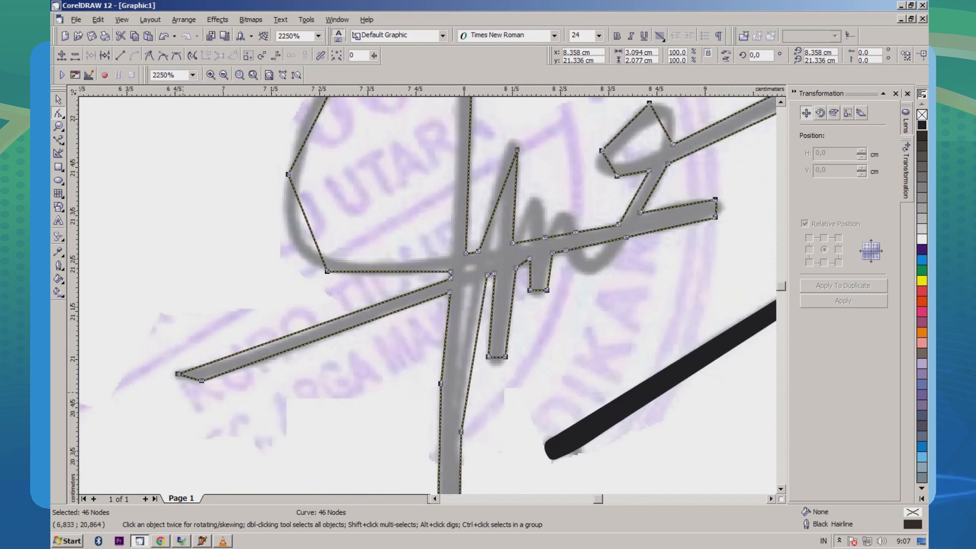
pyautogui.scroll(5, 204, 368)
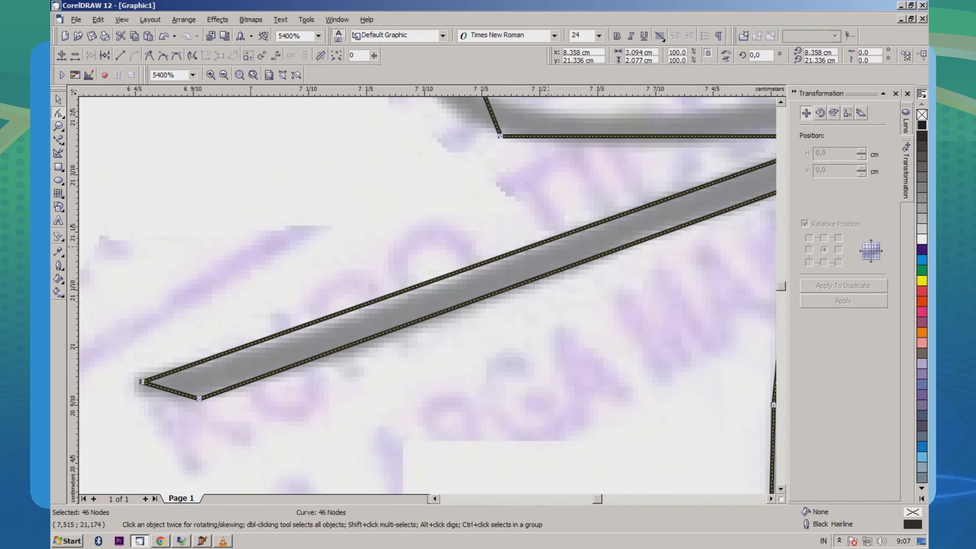
pyautogui.moveTo(566, 267); pyautogui.dragTo(562, 269)
pyautogui.scroll(2, 153, 394)
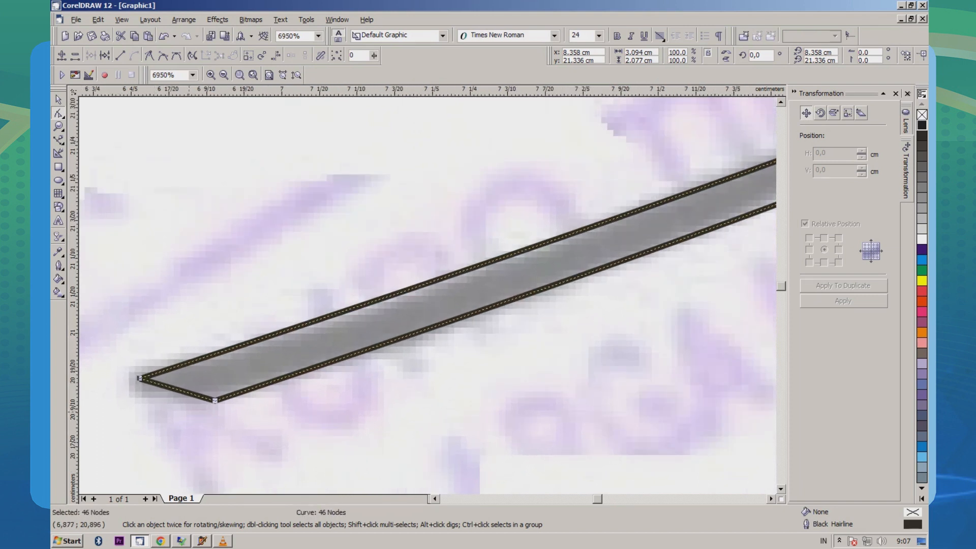
pyautogui.moveTo(171, 399); pyautogui.dragTo(140, 388)
pyautogui.scroll(1, 164, 396)
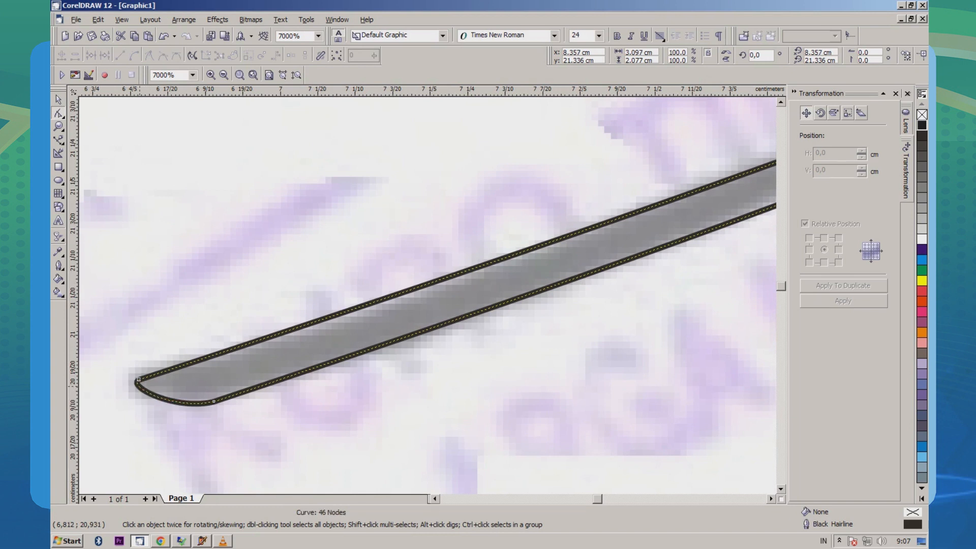
# Smooth the tall downstroke's left edge by adding a node above and below its corner node and deleting that corner node.
pyautogui.scroll(-3, 158, 396)
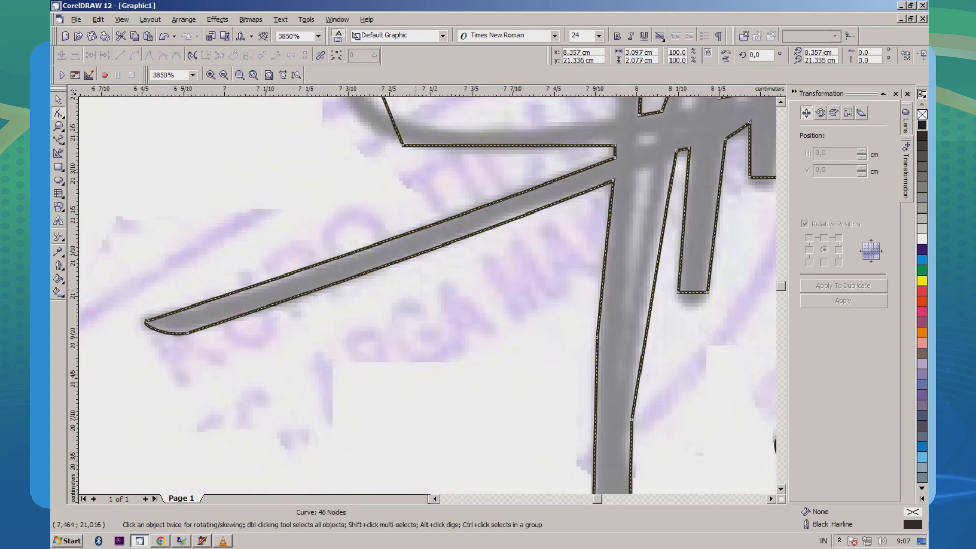
pyautogui.scroll(-1, 427, 295)
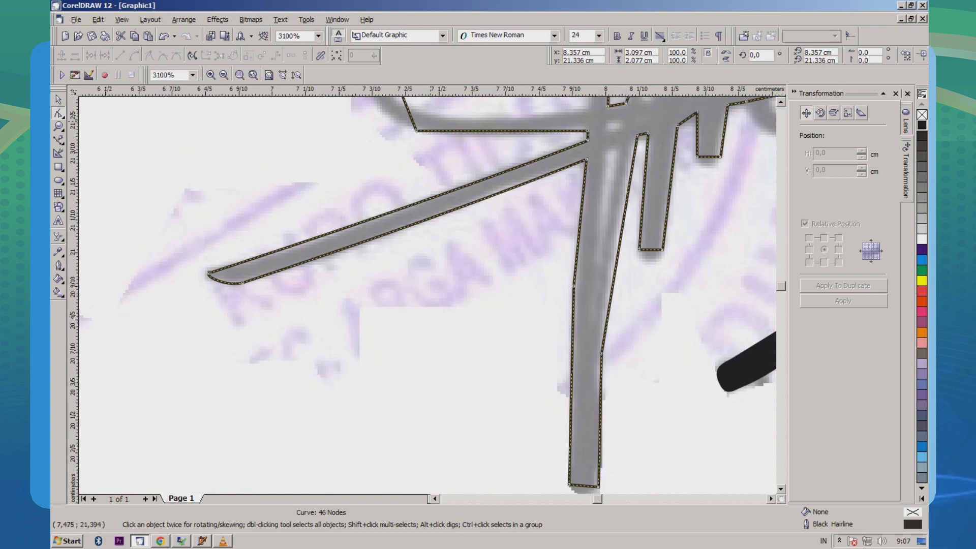
pyautogui.scroll(1, 584, 289)
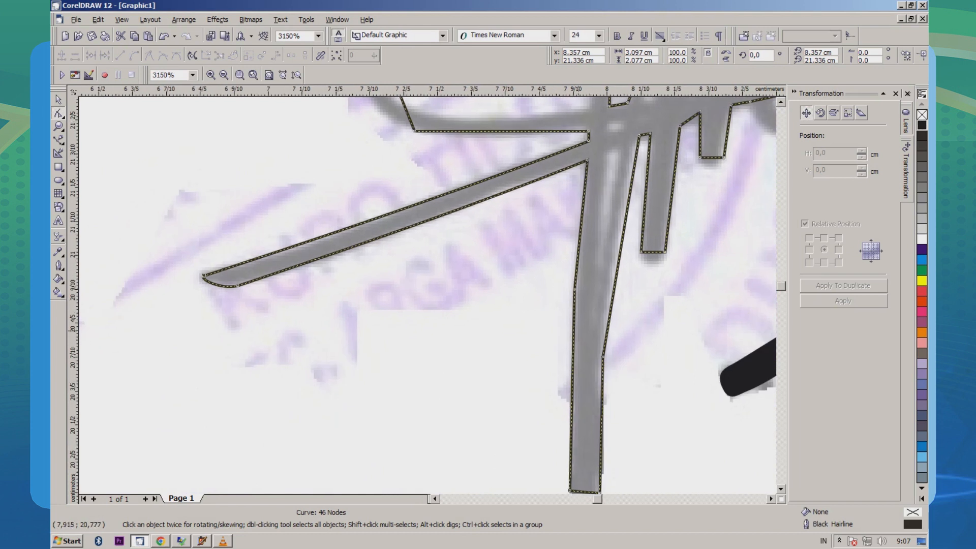
pyautogui.doubleClick(571, 355)
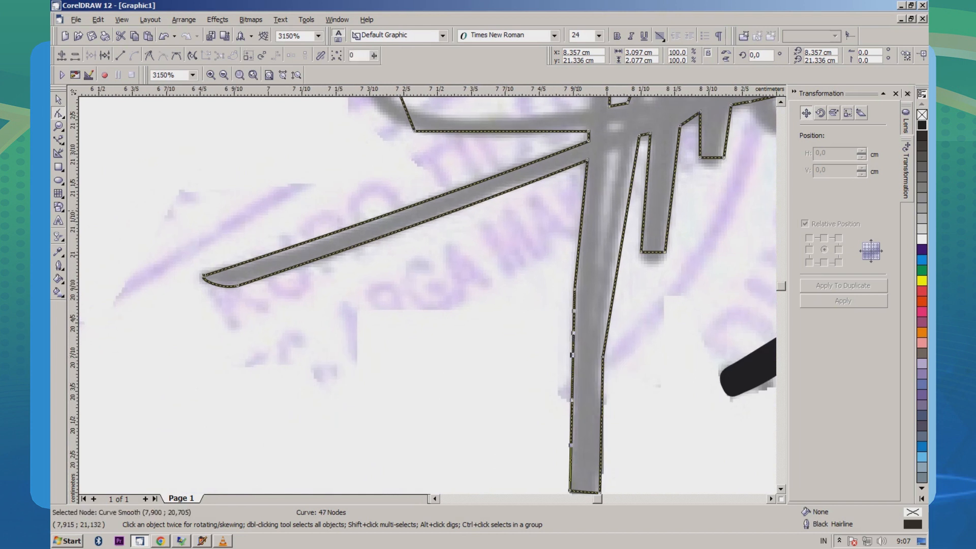
pyautogui.doubleClick(583, 204)
pyautogui.doubleClick(574, 289)
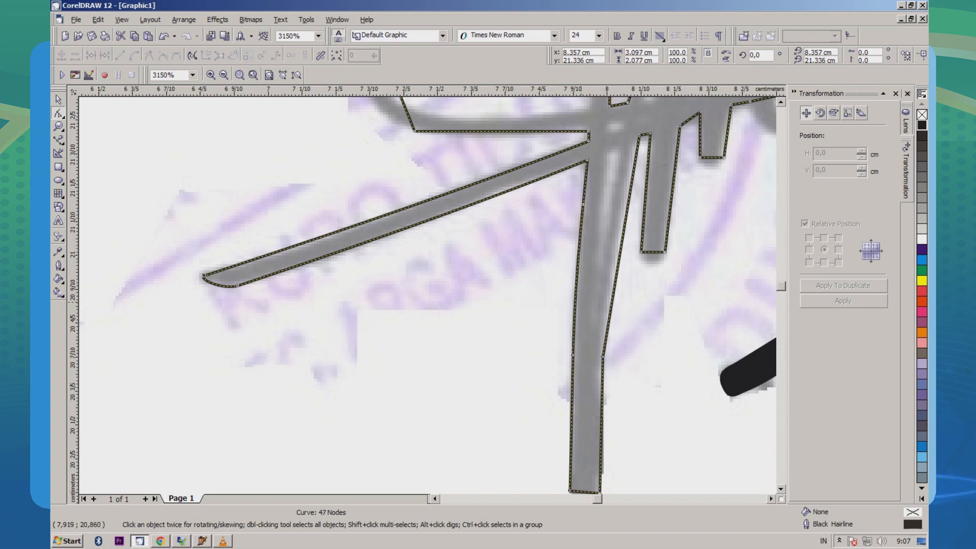
# Bend the upper part of the tall downstroke's right edge into a curve that follows the scanned stroke.
pyautogui.scroll(2, 635, 186)
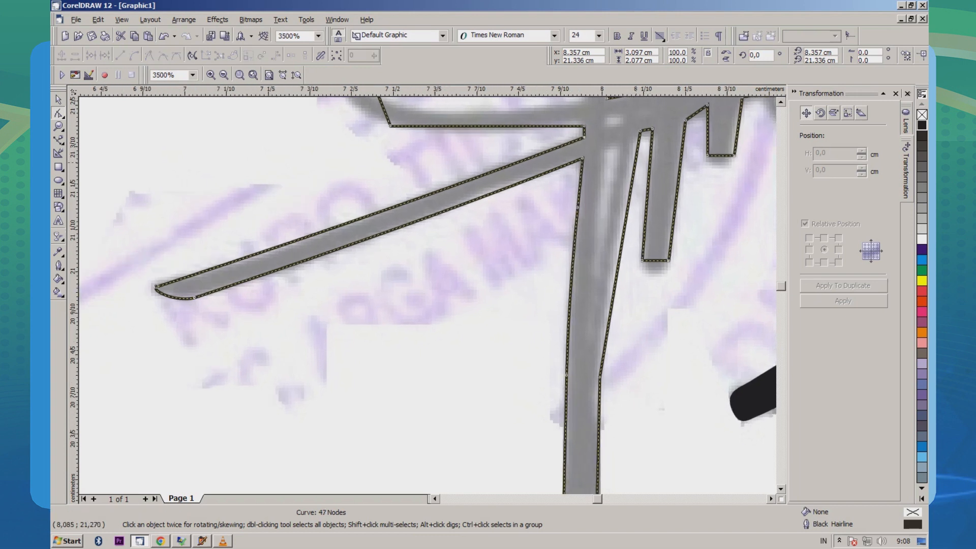
pyautogui.moveTo(632, 182); pyautogui.dragTo(632, 146)
pyautogui.scroll(-4, 567, 102)
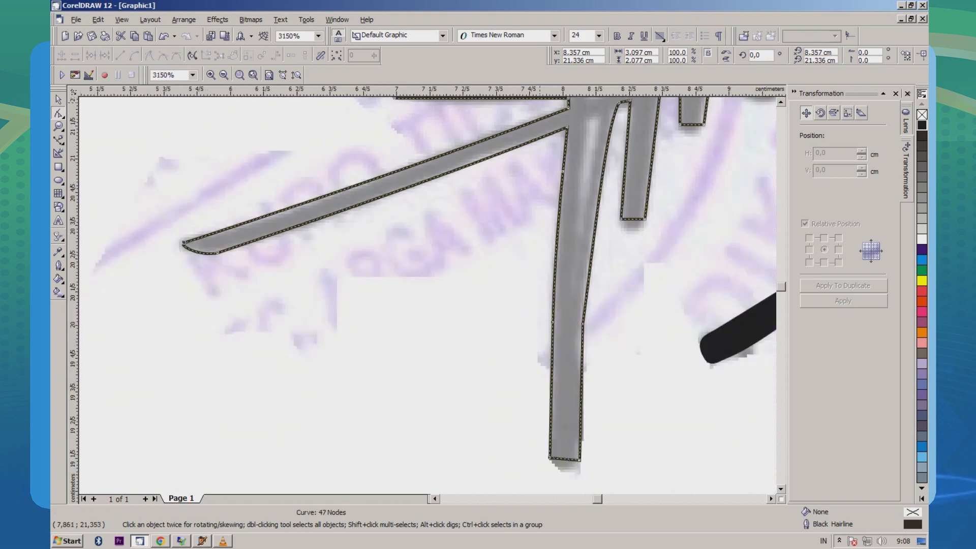
pyautogui.scroll(6, 559, 272)
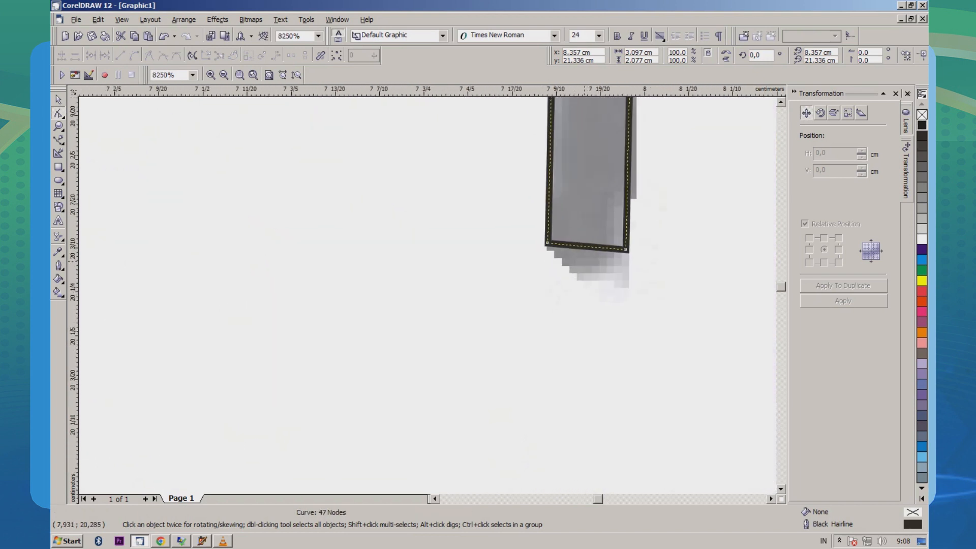
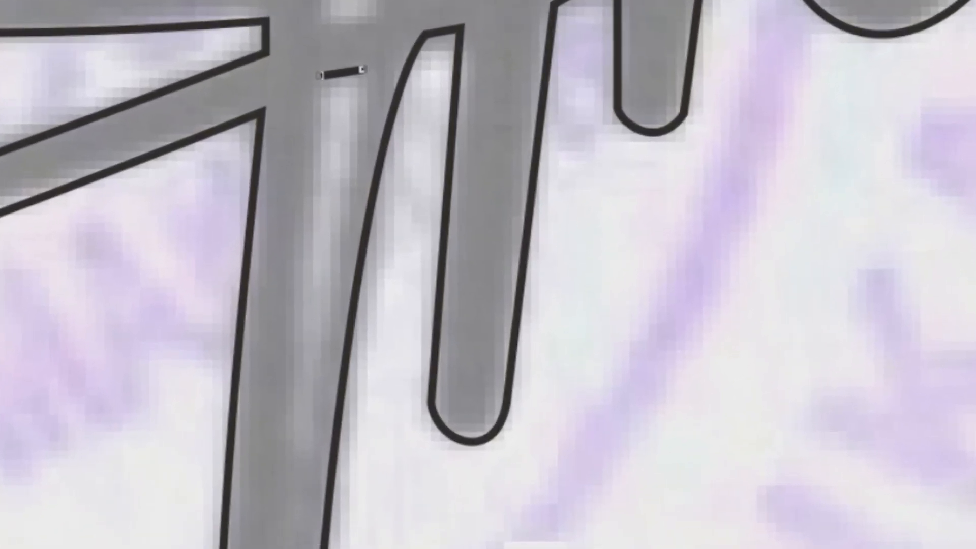
# Complete the narrow triangle around the light gap inside the tall downstroke and trim it out of the signature outline.
pyautogui.click(299, 450)
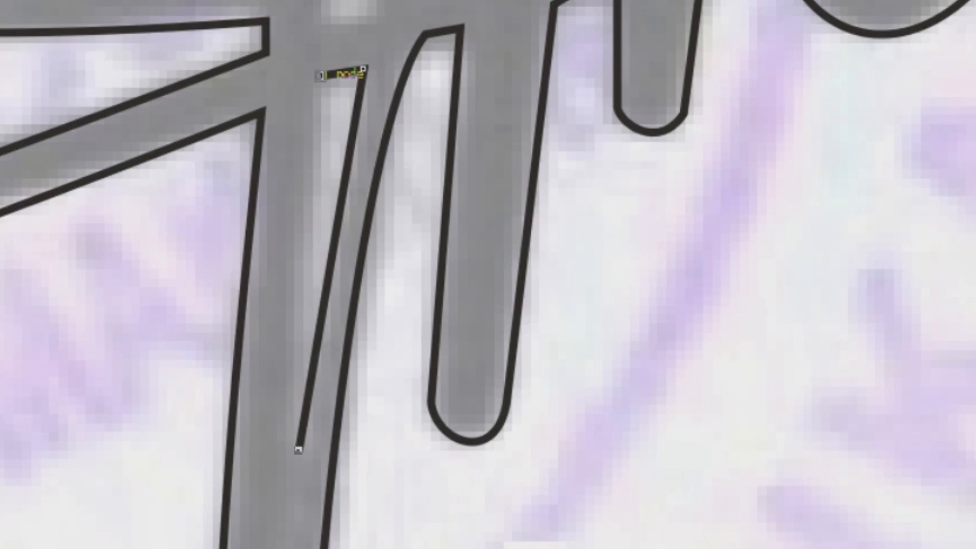
pyautogui.click(320, 76)
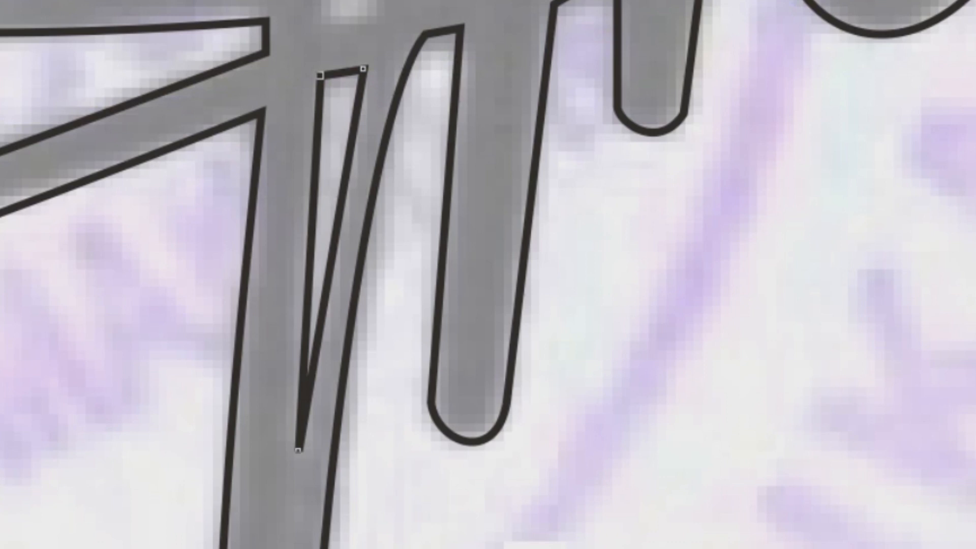
pyautogui.press('space')
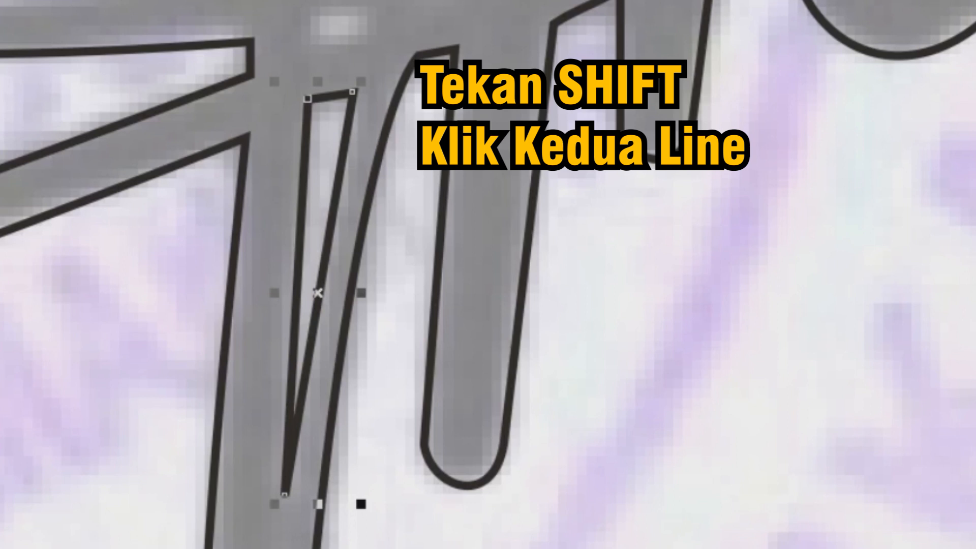
pyautogui.keyDown('shift'); pyautogui.click(244, 153); pyautogui.keyUp('shift')
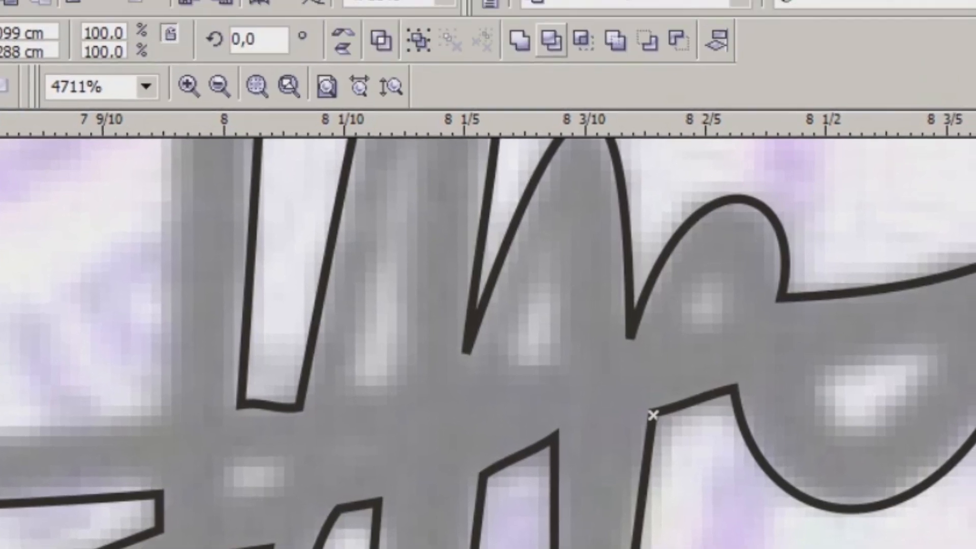
pyautogui.click(551, 41)
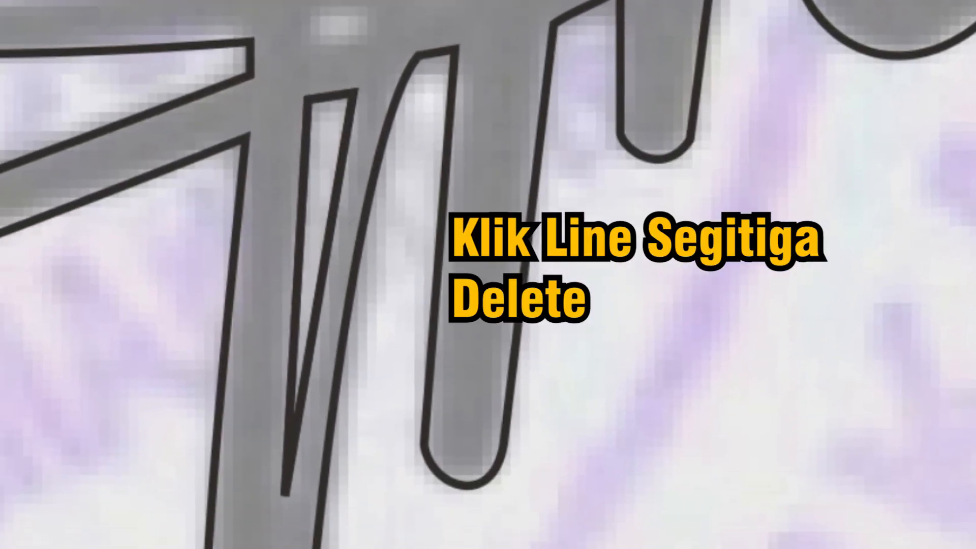
# Delete the leftover triangle used for trimming and deselect the signature outline.
pyautogui.click(305, 147)
pyautogui.moveTo(305, 146); pyautogui.dragTo(18, 146)
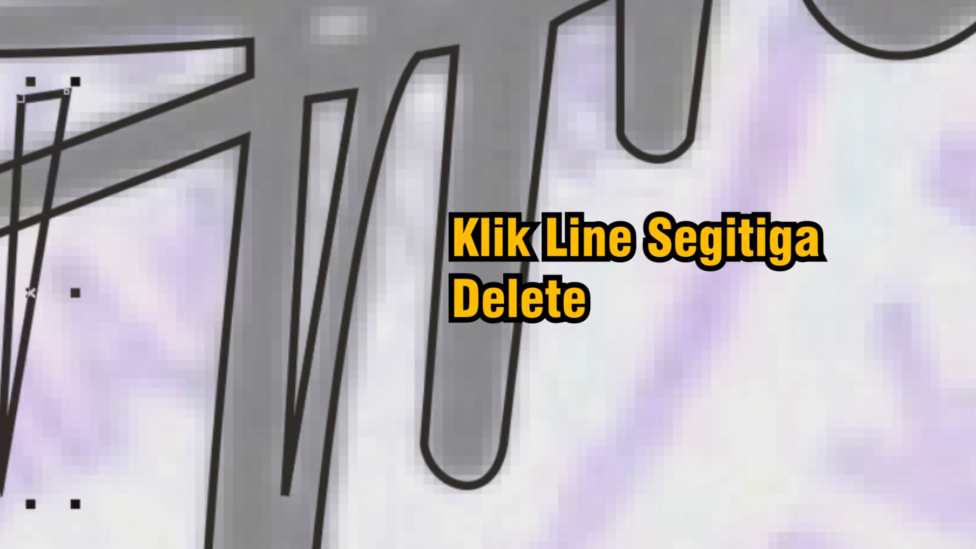
pyautogui.press('Delete')
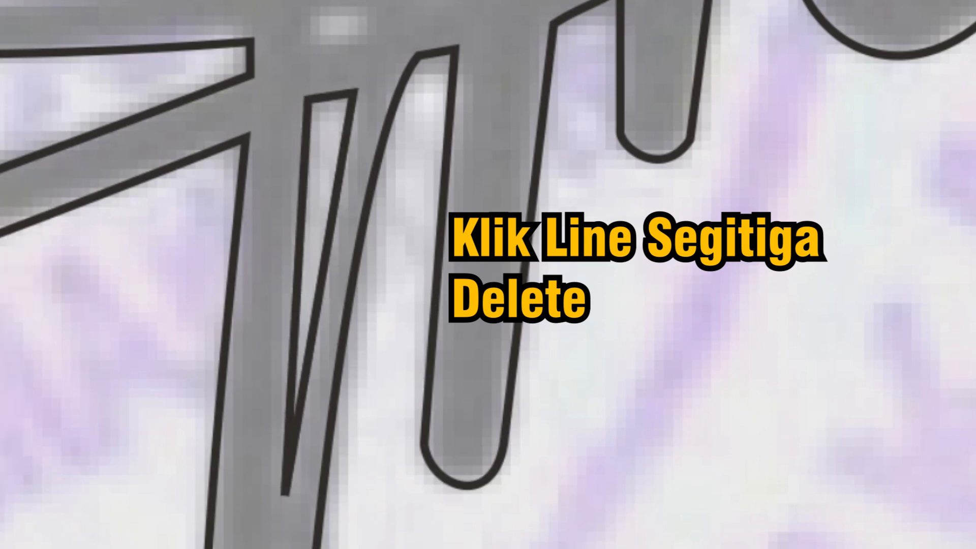
pyautogui.click(340, 165)
pyautogui.moveTo(340, 165); pyautogui.dragTo(55, 165)
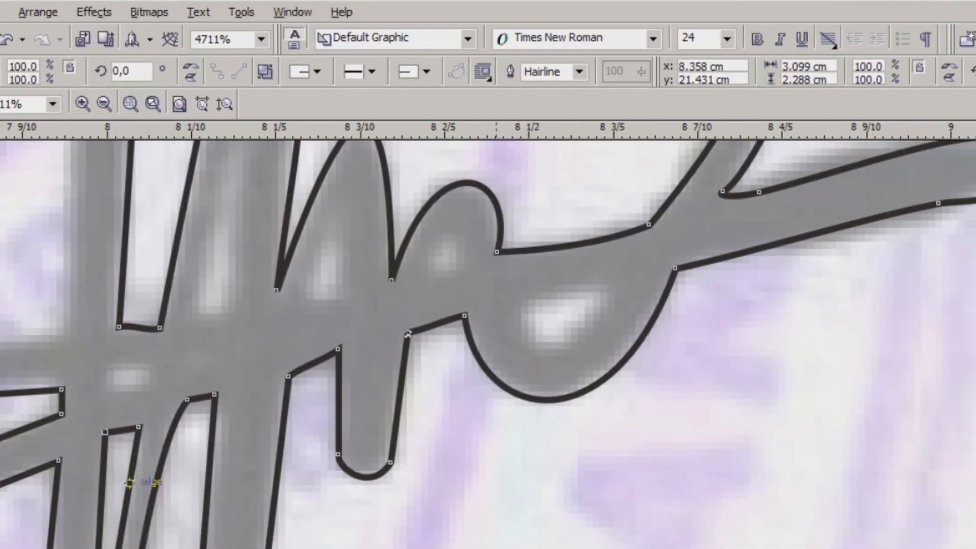
pyautogui.press('Escape')
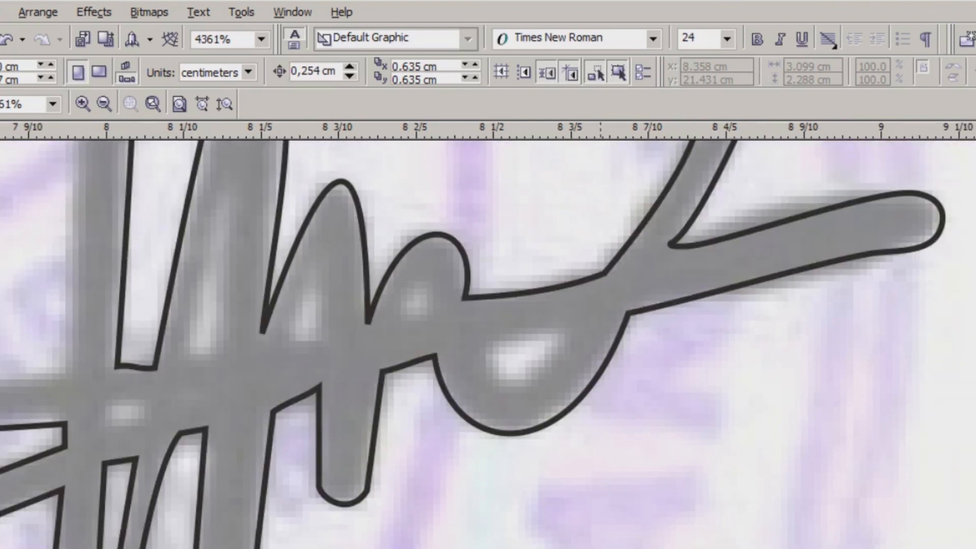
# Draw a closed path about 0.106 cm wide along the upper edge of the light gap in the rounded loop and select its nodes.
pyautogui.scroll(3, 488, 344)
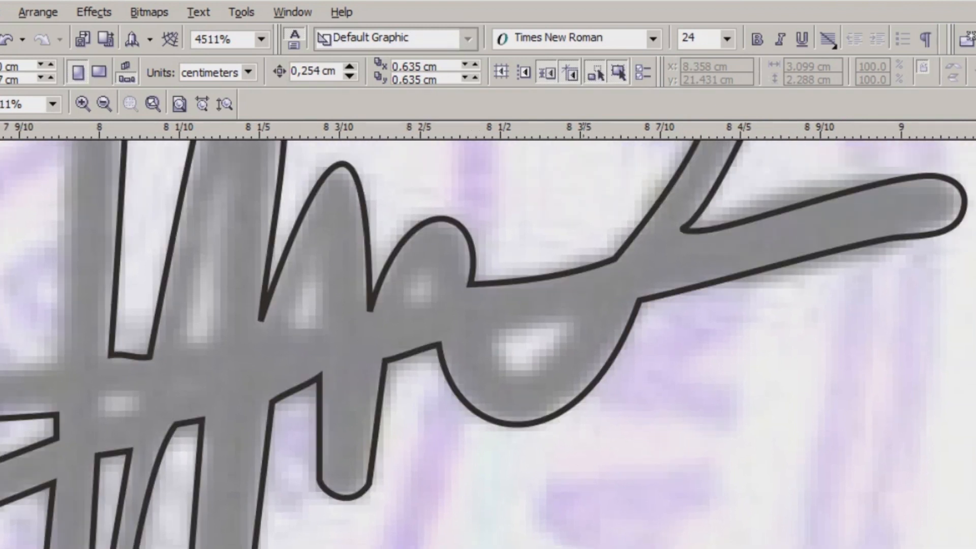
pyautogui.scroll(3, 457, 315)
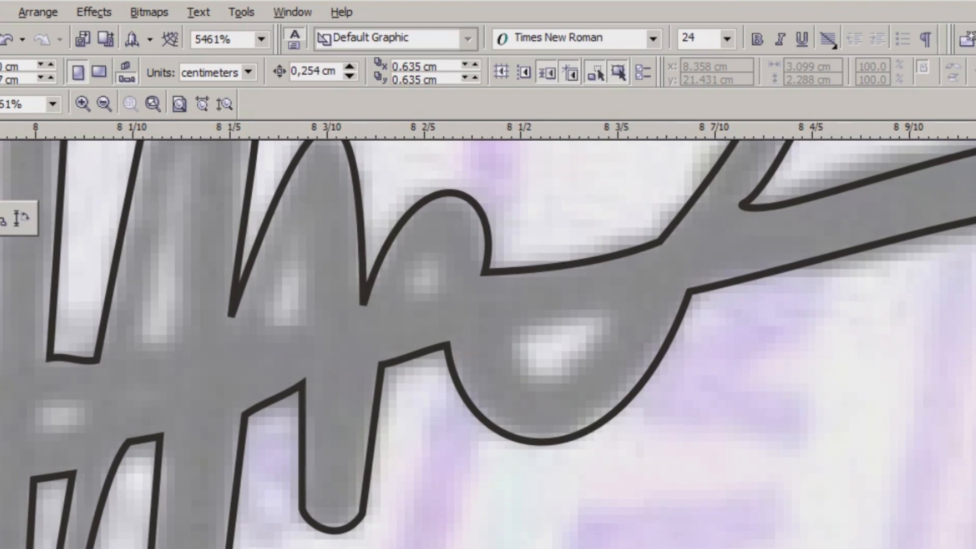
pyautogui.press('F10')
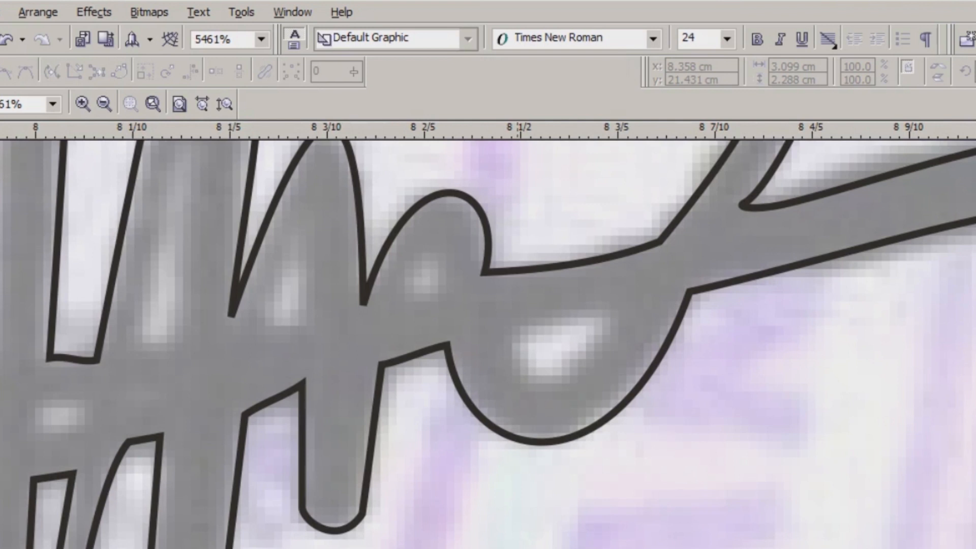
pyautogui.click(513, 330)
pyautogui.click(615, 308)
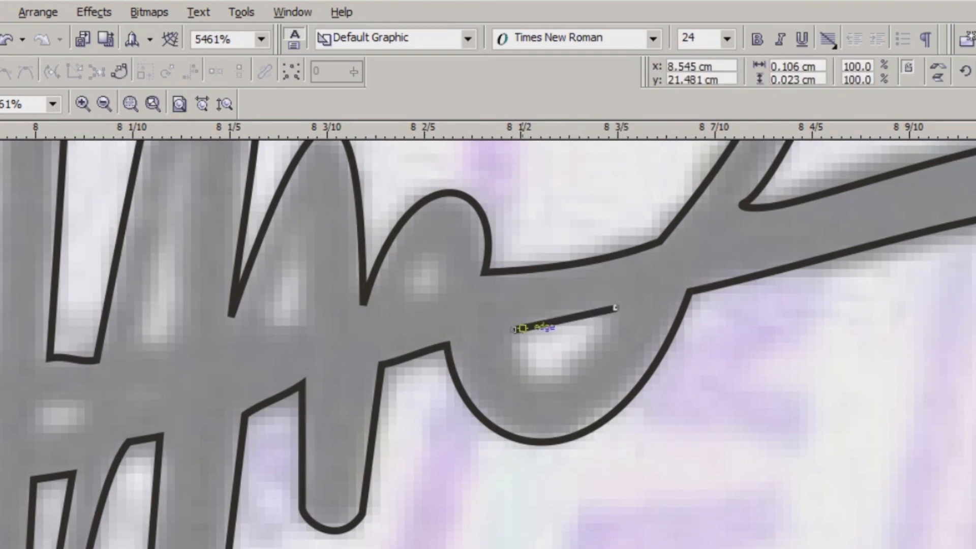
pyautogui.click(514, 330)
pyautogui.press('F10')
pyautogui.moveTo(279, 245); pyautogui.dragTo(798, 464)
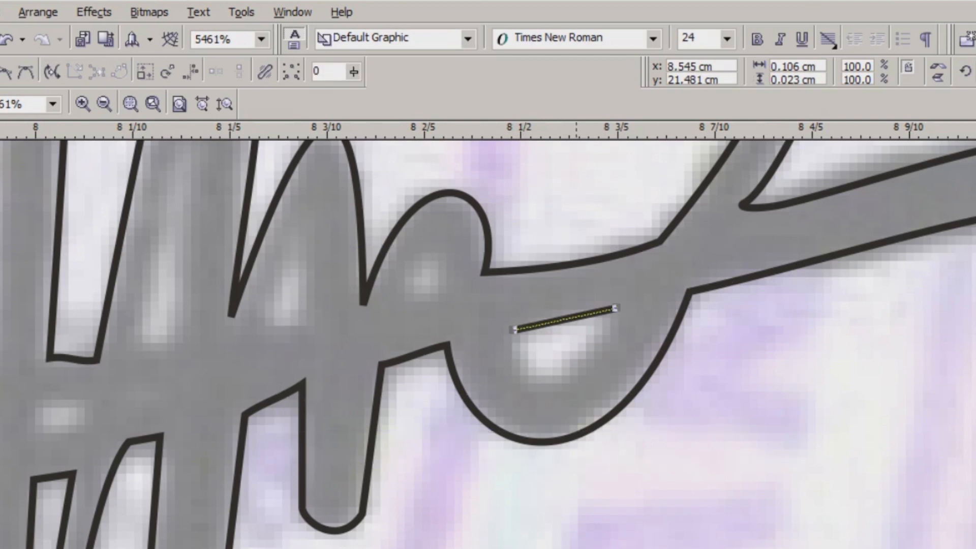
# Bend the path's lower segment into a curve around the light gap and move its left node outward, making it about 0.114 by 0.082 cm.
pyautogui.moveTo(575, 317); pyautogui.dragTo(547, 363)
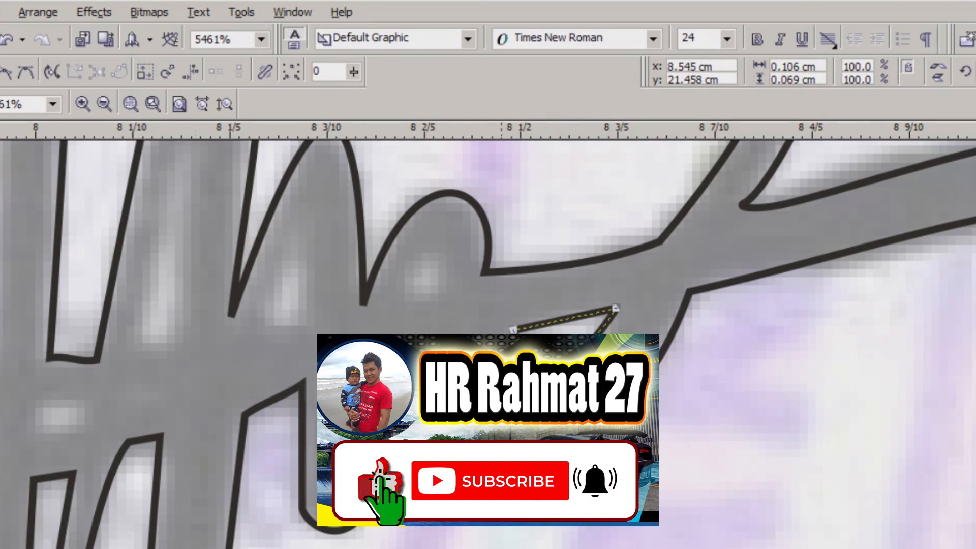
pyautogui.press('Escape')
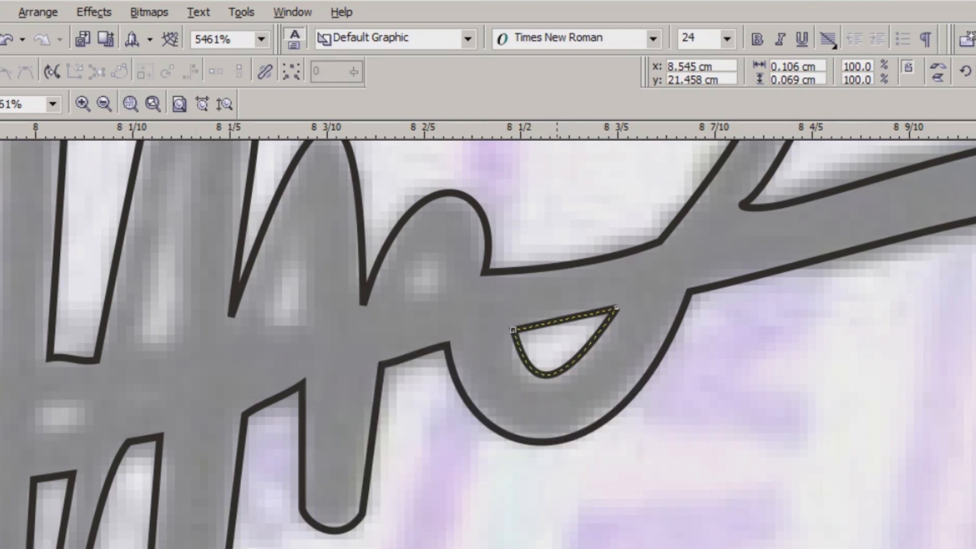
pyautogui.moveTo(559, 371); pyautogui.dragTo(555, 384)
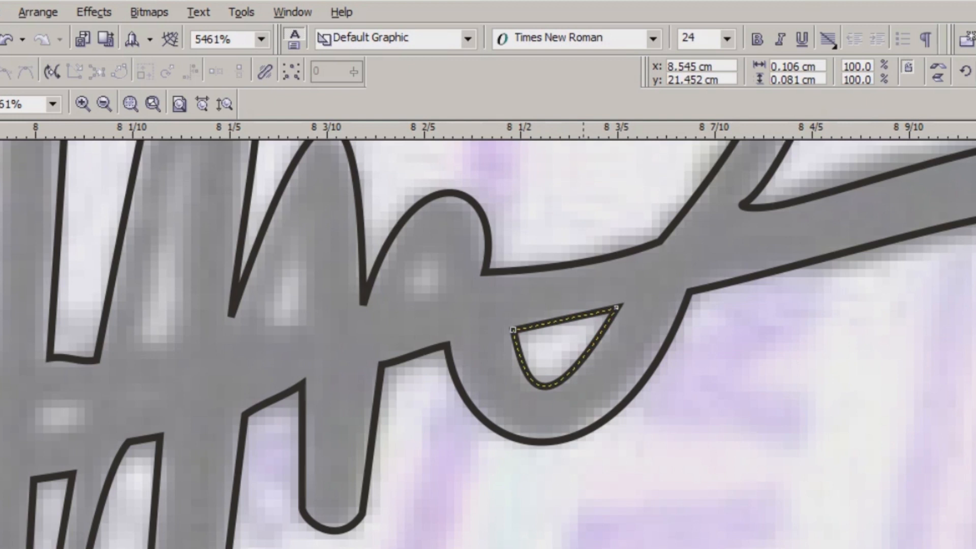
pyautogui.moveTo(513, 330); pyautogui.dragTo(506, 331)
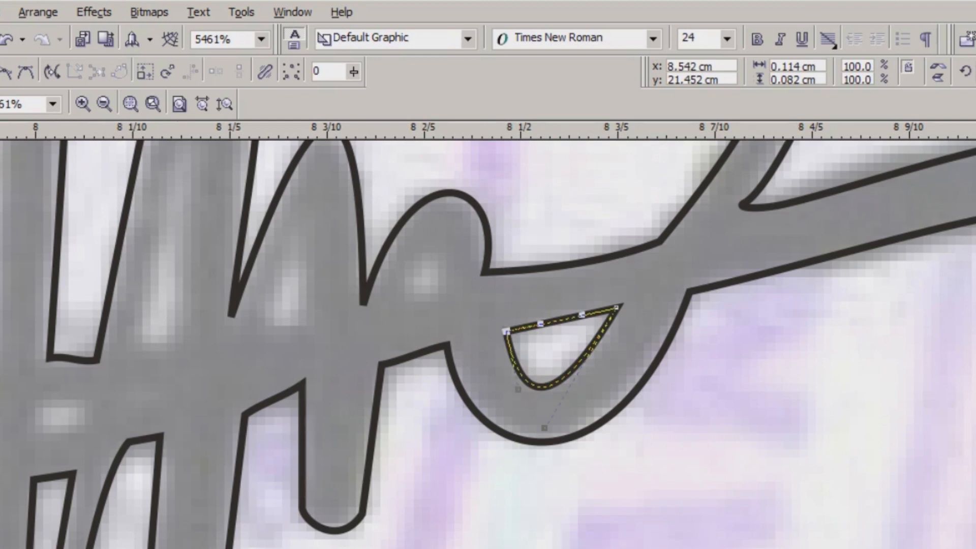
# Trim the curved gap shape out of the signature outline and clear the selection.
pyautogui.press('space')
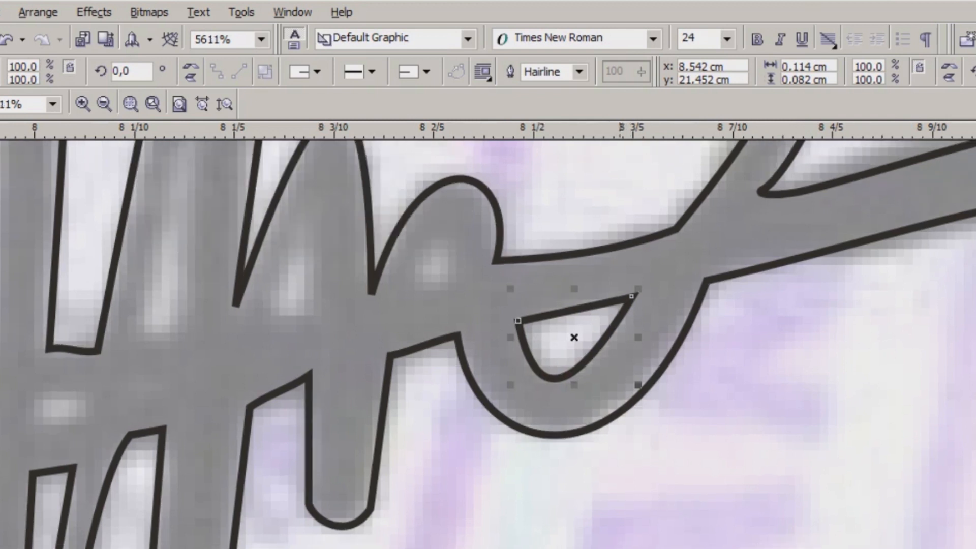
pyautogui.keyDown('shift'); pyautogui.click(616, 247); pyautogui.keyUp('shift')
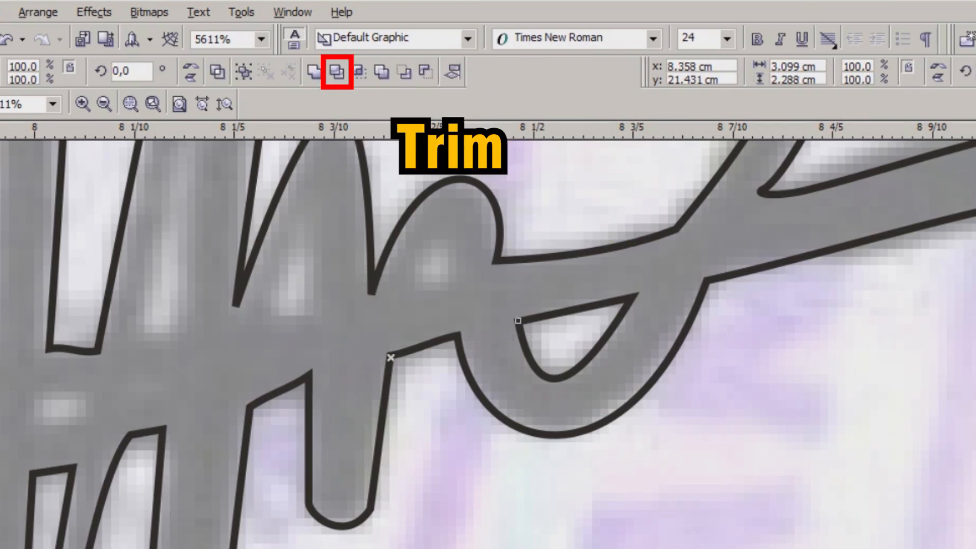
pyautogui.click(337, 71)
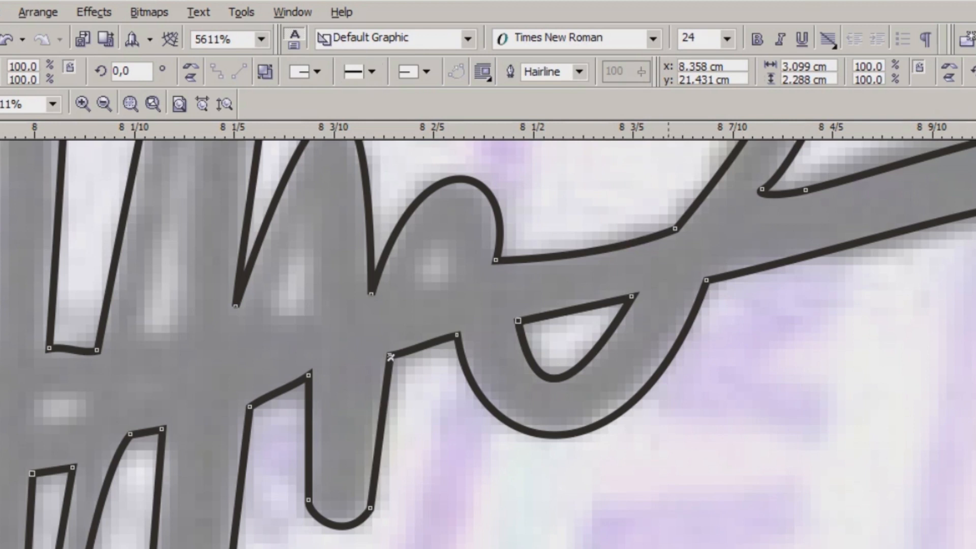
pyautogui.press('Escape')
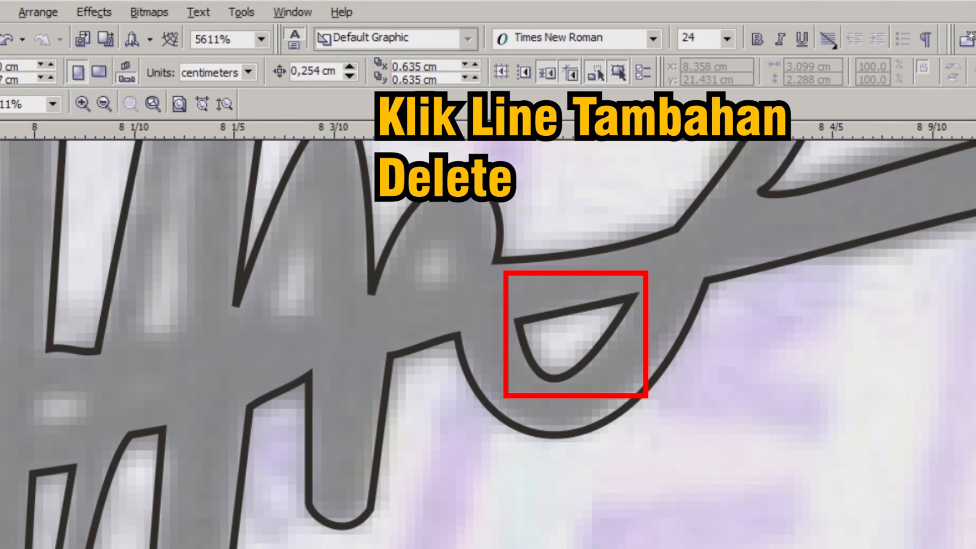
# Move the leftover curved trimming shape aside from its hole and delete it.
pyautogui.click(631, 298)
pyautogui.moveTo(632, 298); pyautogui.dragTo(379, 296)
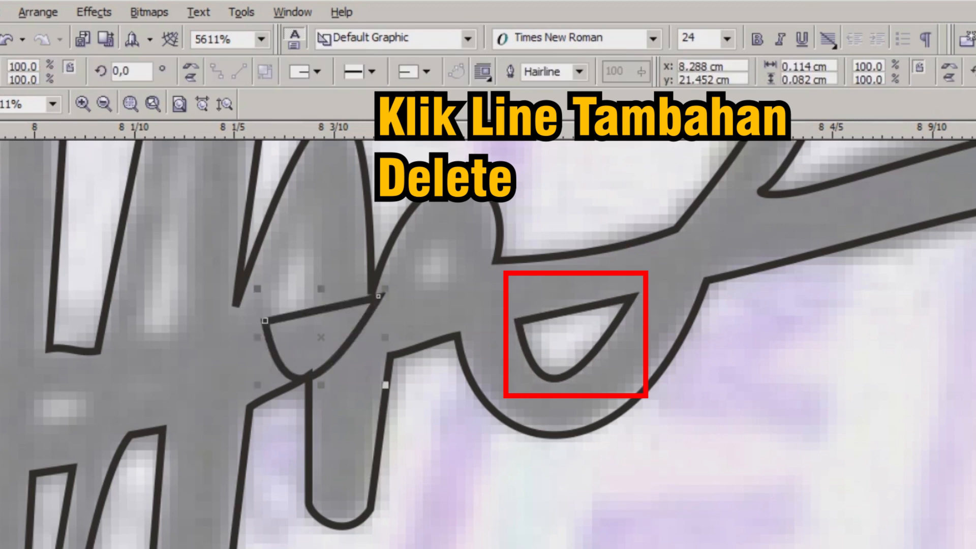
pyautogui.press('Delete')
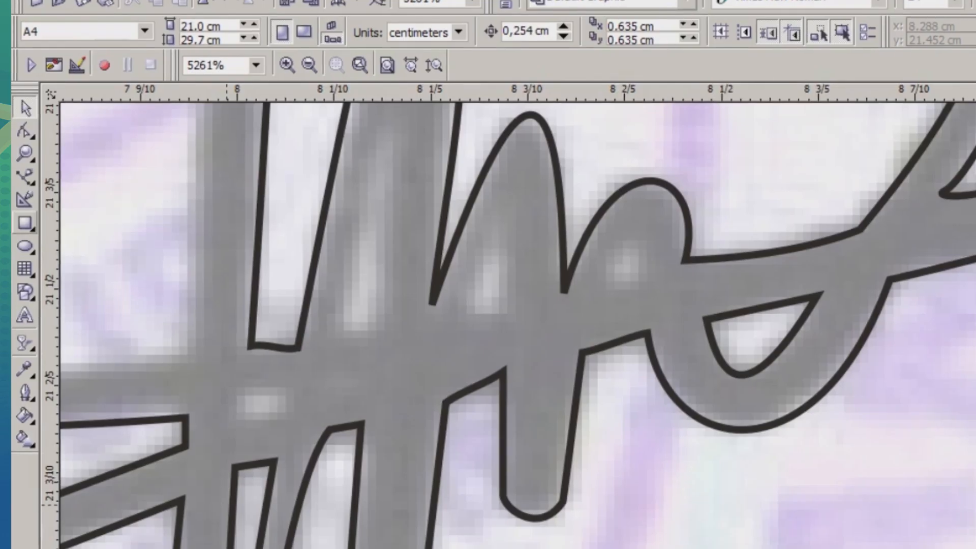
# Draw a rectangle about 0.05 by 0.026 cm over the small light spot where the horizontal stroke meets the tall downstroke.
pyautogui.click(25, 223)
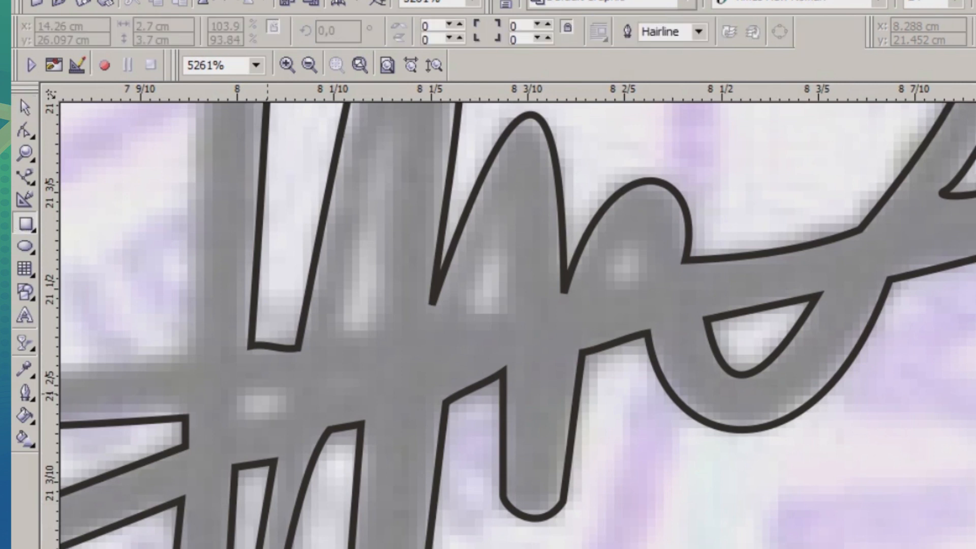
pyautogui.moveTo(237, 388); pyautogui.dragTo(284, 412)
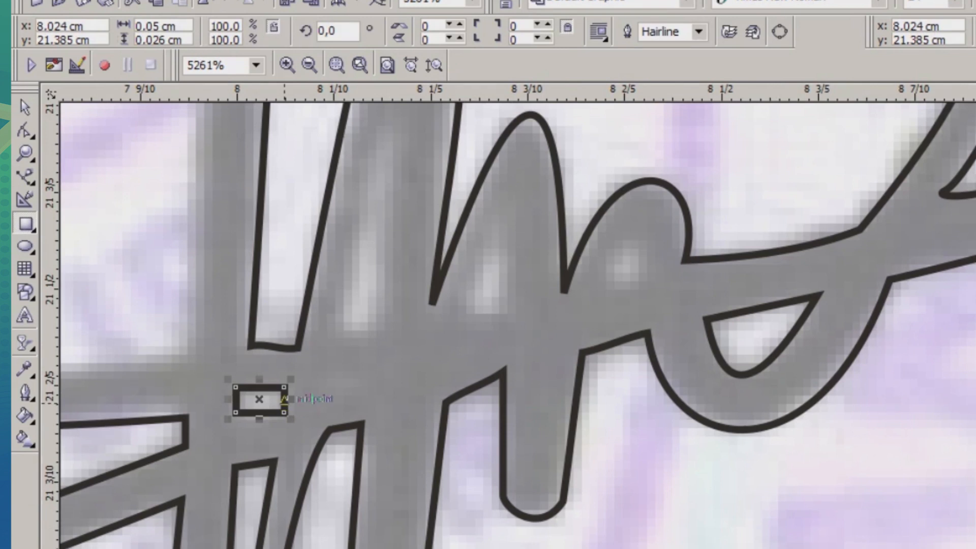
pyautogui.press('space')
pyautogui.press('space')
pyautogui.scroll(2, 258, 399)
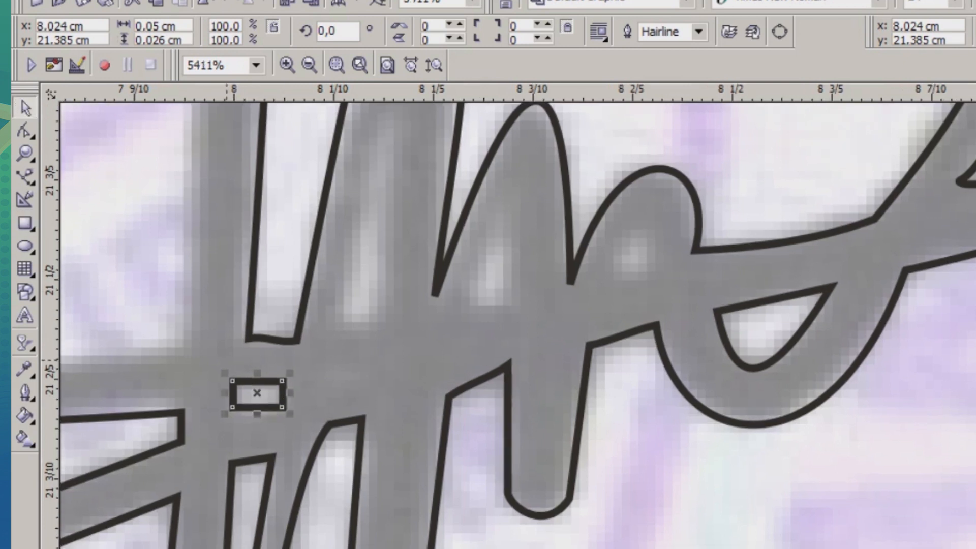
pyautogui.scroll(2, 250, 390)
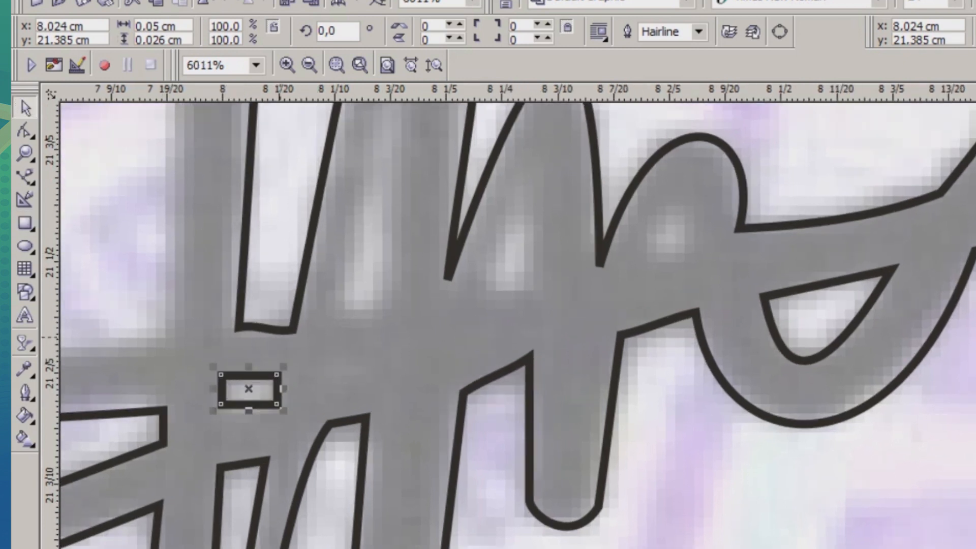
# Trim the small rectangle out of the signature outline and remove the leftover rectangle.
pyautogui.keyDown('shift'); pyautogui.click(621, 337); pyautogui.keyUp('shift')
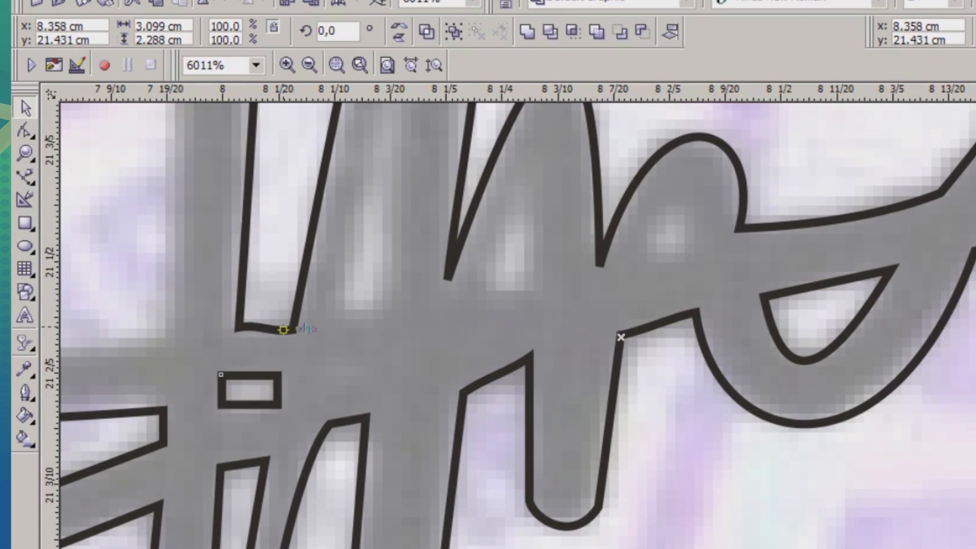
pyautogui.press('F10')
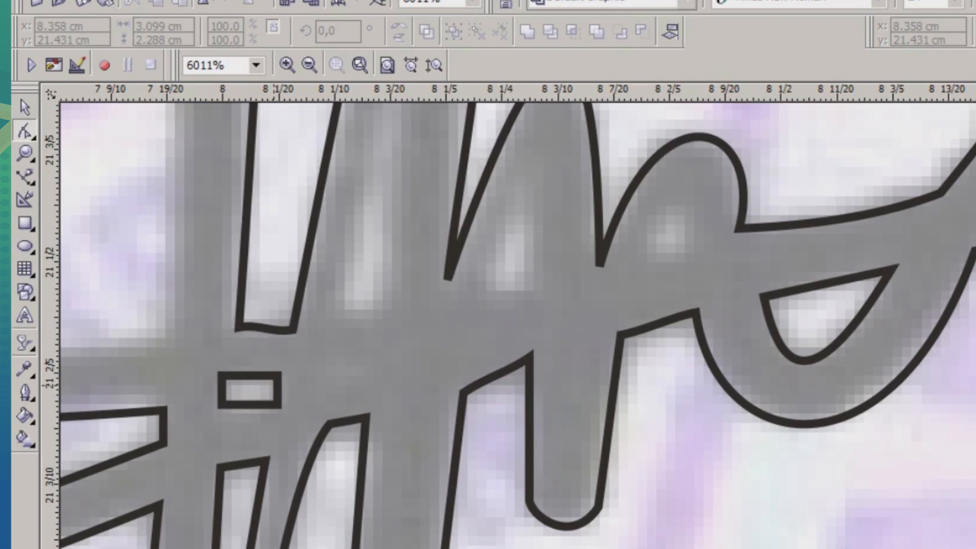
pyautogui.click(275, 386)
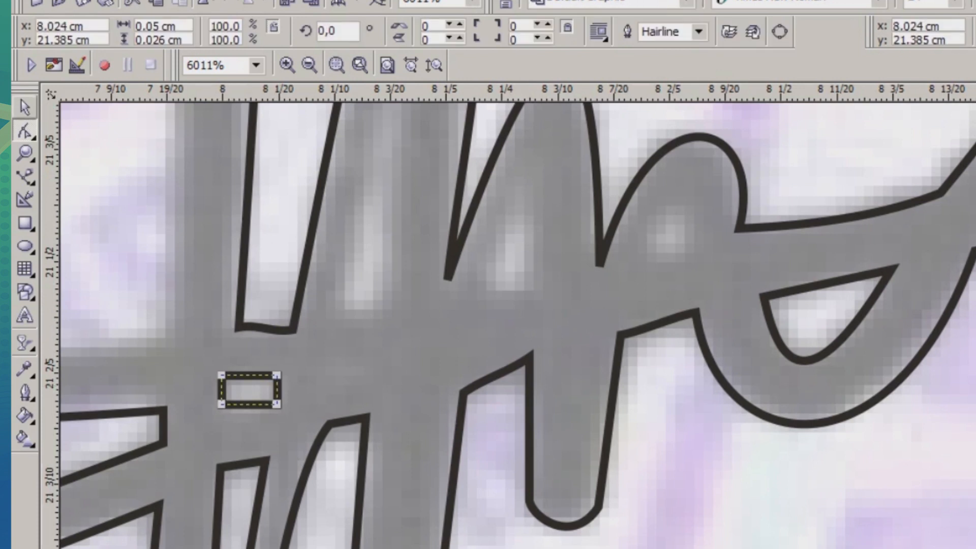
pyautogui.click(25, 107)
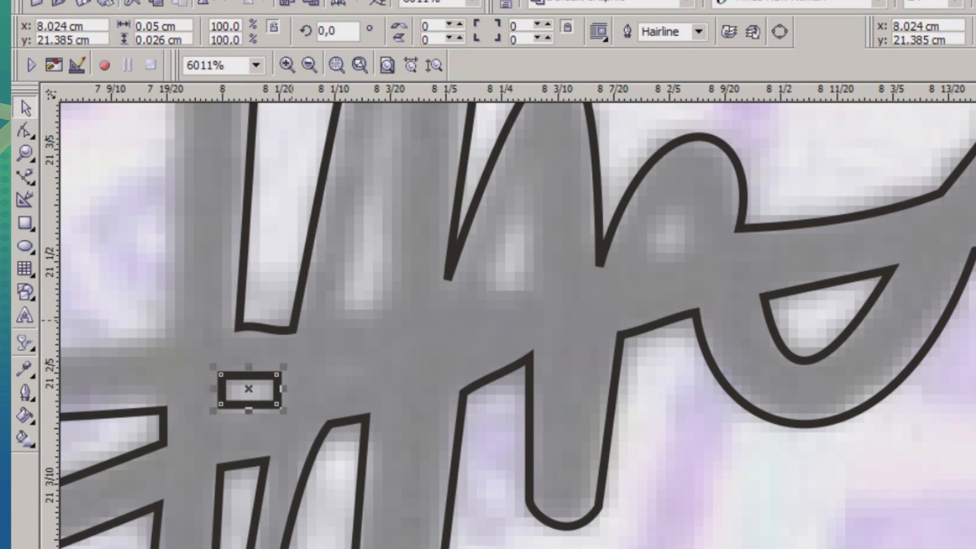
pyautogui.keyDown('shift'); pyautogui.click(296, 312); pyautogui.keyUp('shift')
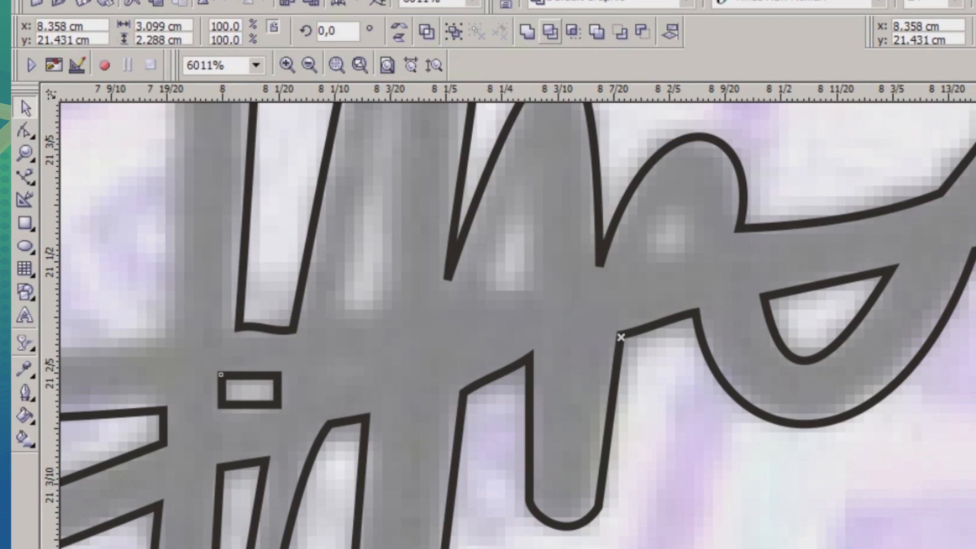
pyautogui.hotkey('ctrl', 'l')
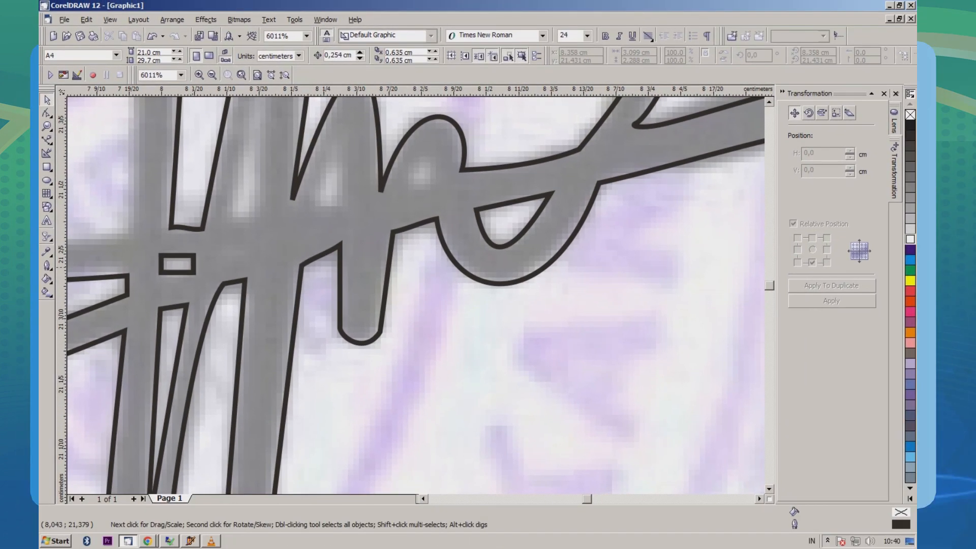
pyautogui.click(239, 335)
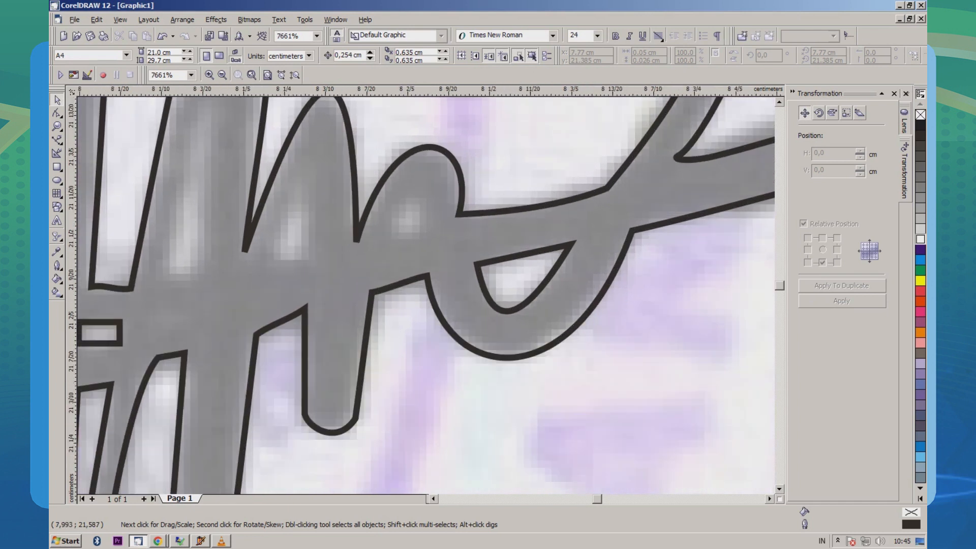
# Draw a closed two-node path about 0.042 by 0.007 cm along the base of the light spot inside the small rounded hump.
pyautogui.click(57, 167)
pyautogui.click(57, 140)
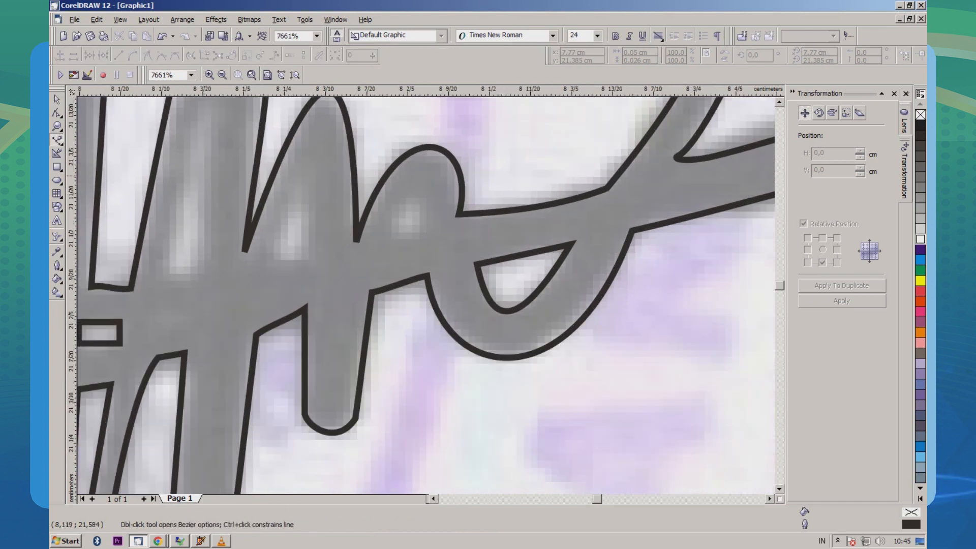
pyautogui.click(391, 234)
pyautogui.click(426, 228)
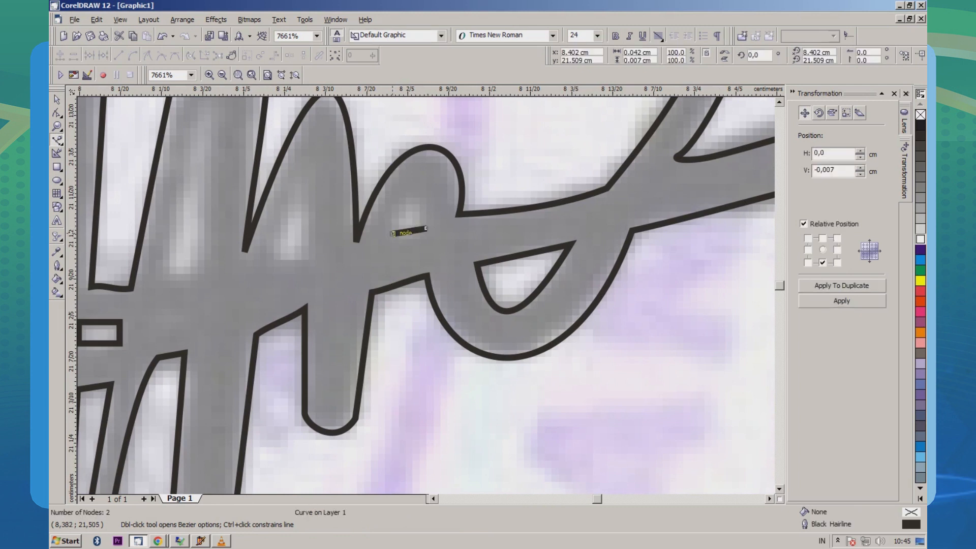
# Convert the path's segments to curves and bend its upper segment over the light spot, making it about 0.042 by 0.038 cm.
pyautogui.click(57, 113)
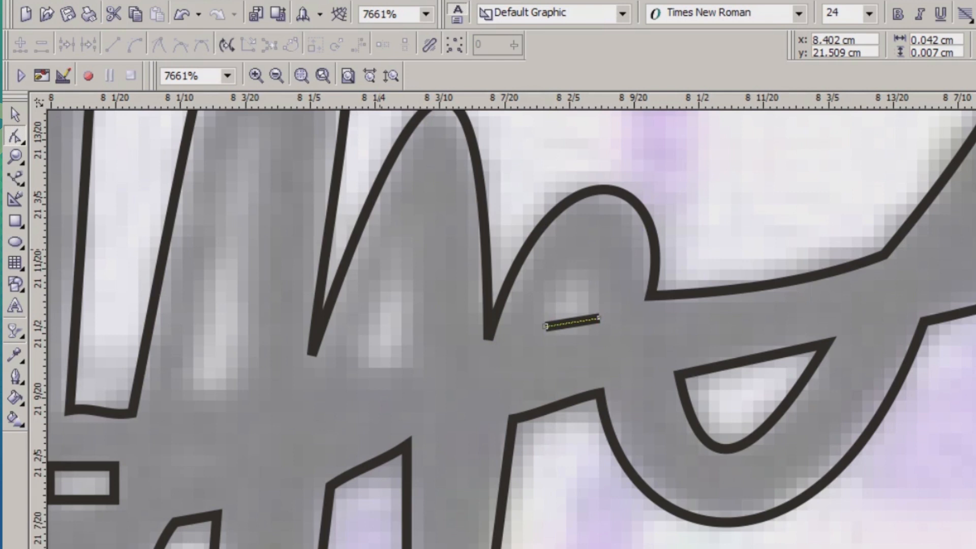
pyautogui.hotkey('ctrl', 'a')
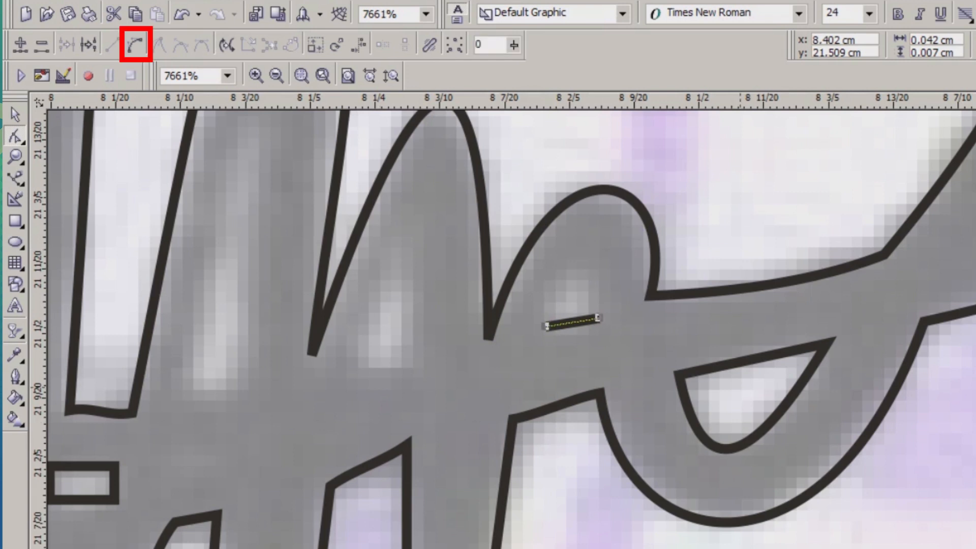
pyautogui.click(490, 276)
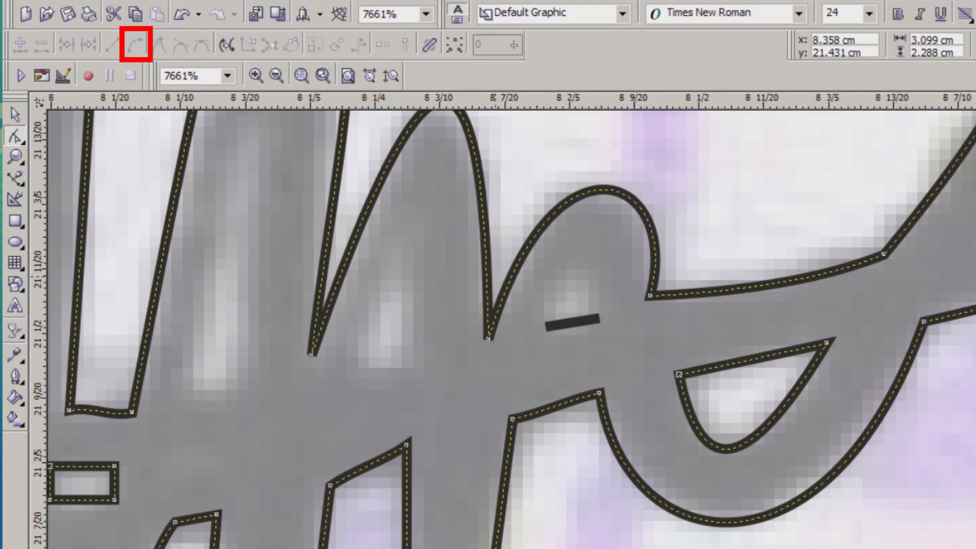
pyautogui.click(572, 321)
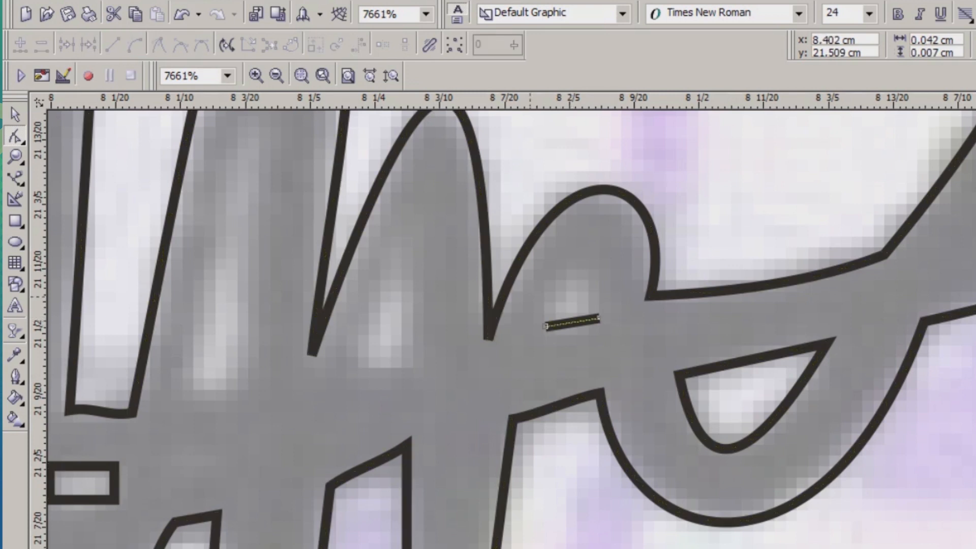
pyautogui.hotkey('ctrl', 'a')
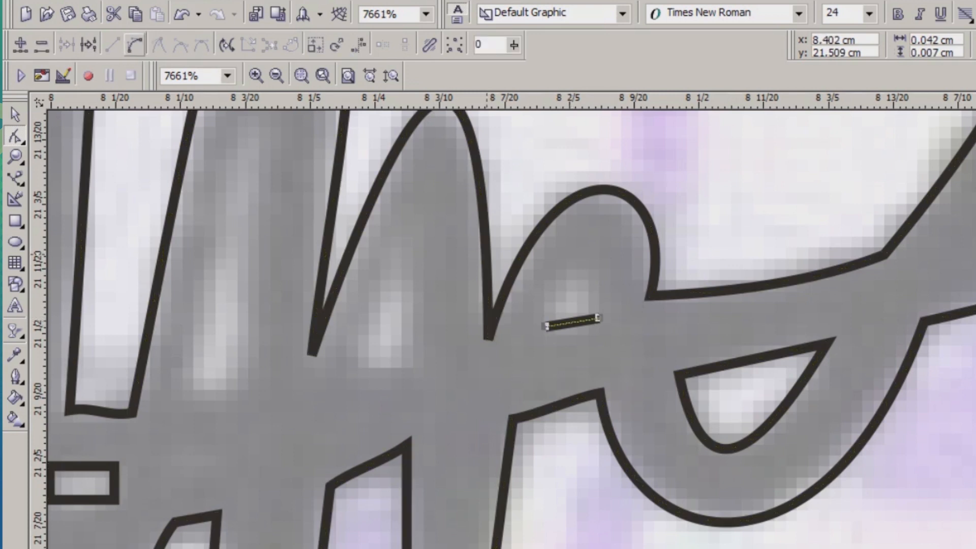
pyautogui.moveTo(570, 323); pyautogui.dragTo(582, 277)
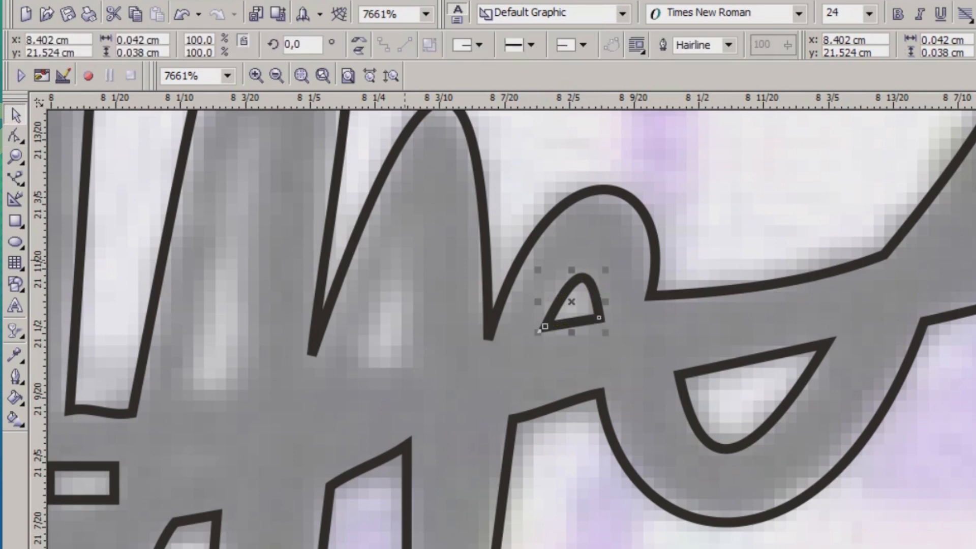
# Trim the small arched shape out of the signature outline and delete the leftover trimming shape.
pyautogui.keyDown('shift'); pyautogui.click(495, 311); pyautogui.keyUp('shift')
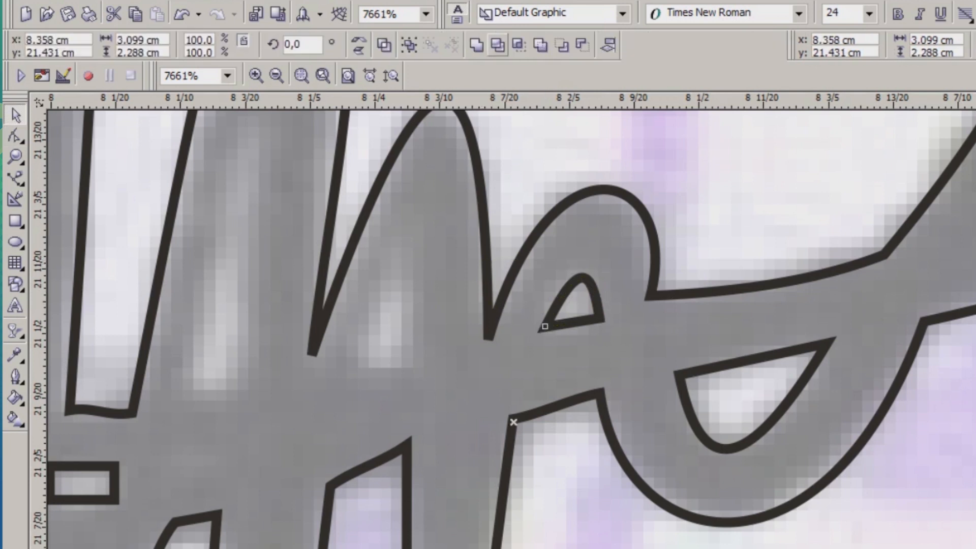
pyautogui.hotkey('ctrl', 'l')
pyautogui.press('Escape')
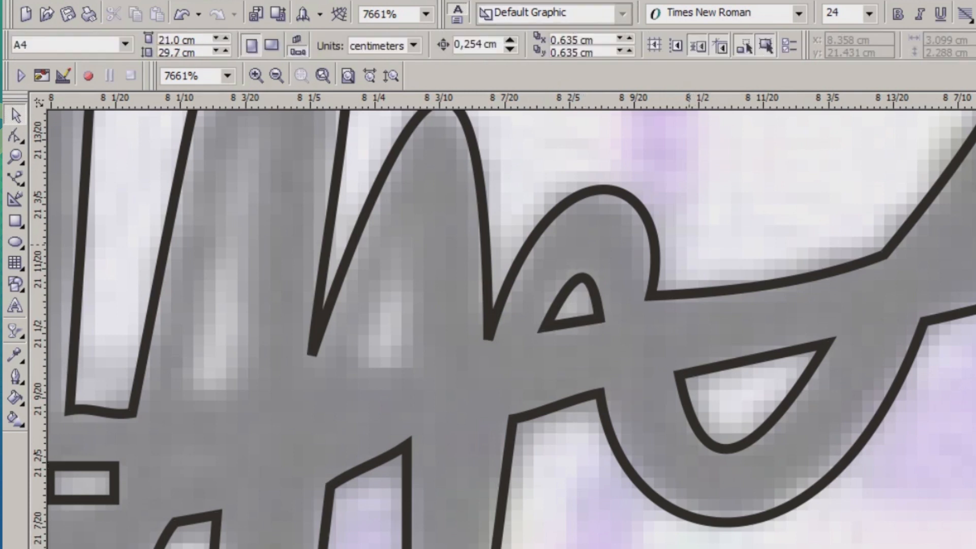
pyautogui.click(582, 297)
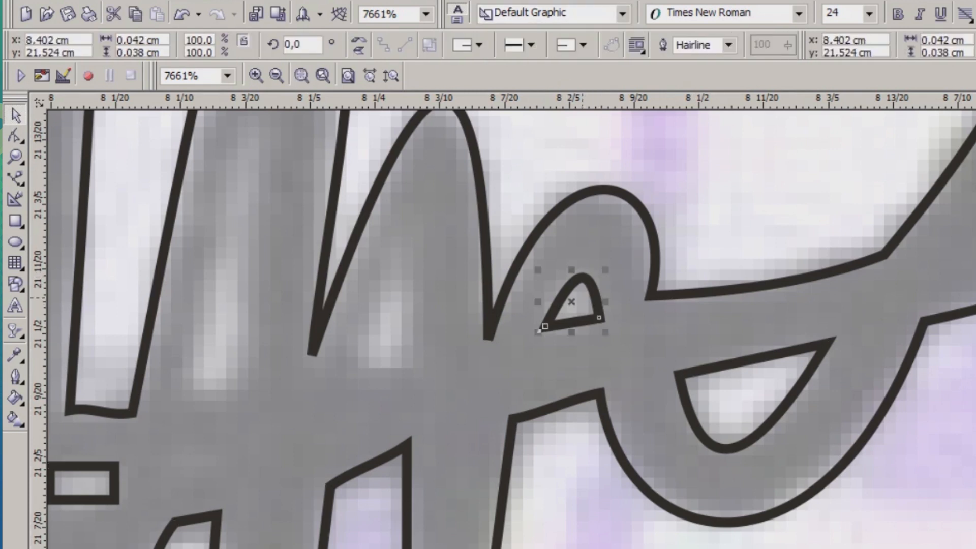
pyautogui.press('Left')
pyautogui.press('Delete')
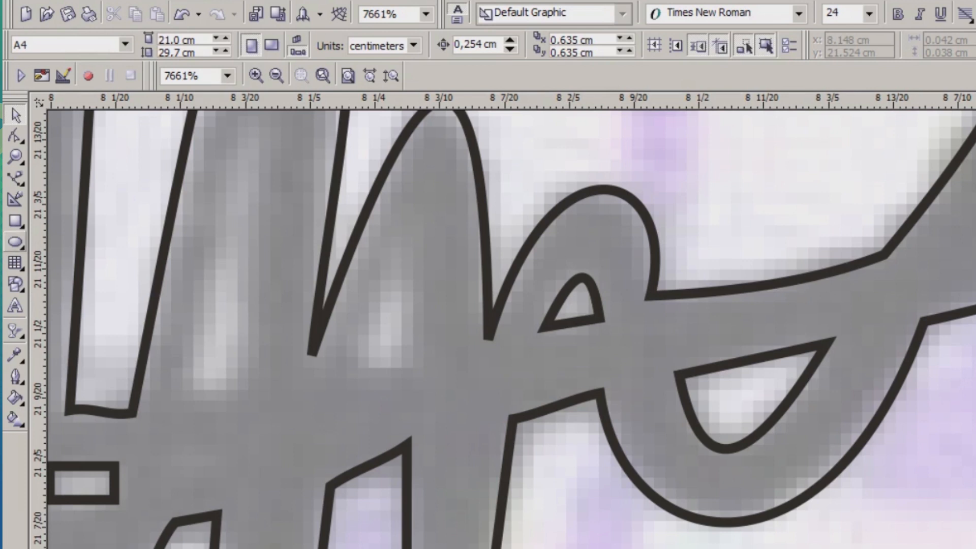
# Draw a closed curved path around the light gap inside the taller neighbouring hump, about 0.051 by 0.101 cm.
pyautogui.click(15, 178)
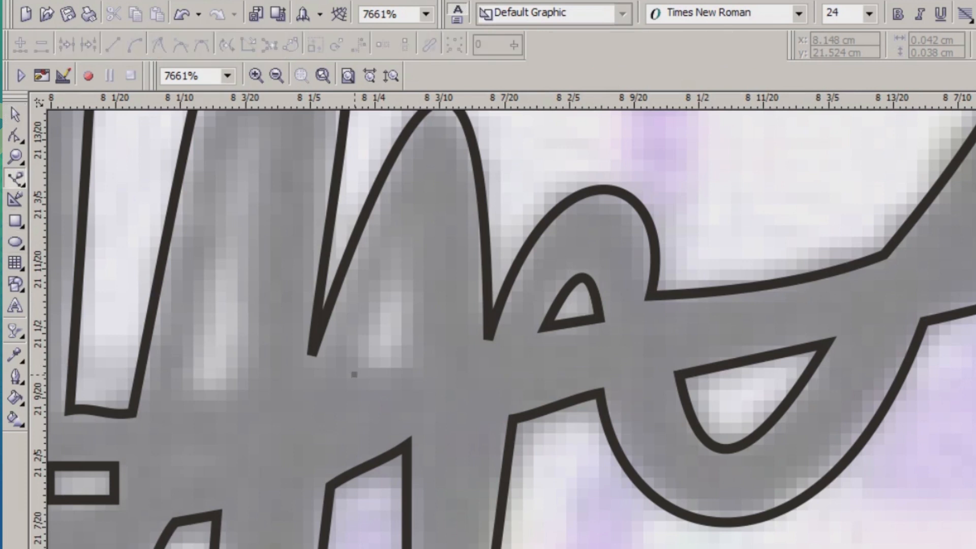
pyautogui.click(420, 360)
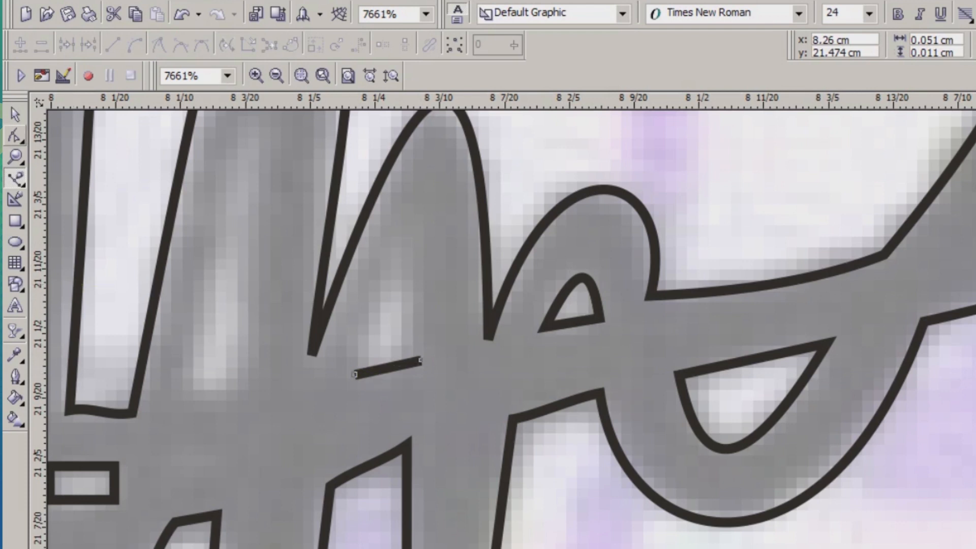
pyautogui.click(15, 136)
pyautogui.moveTo(313, 322); pyautogui.dragTo(442, 394)
pyautogui.click(135, 45)
pyautogui.moveTo(390, 365); pyautogui.dragTo(407, 243)
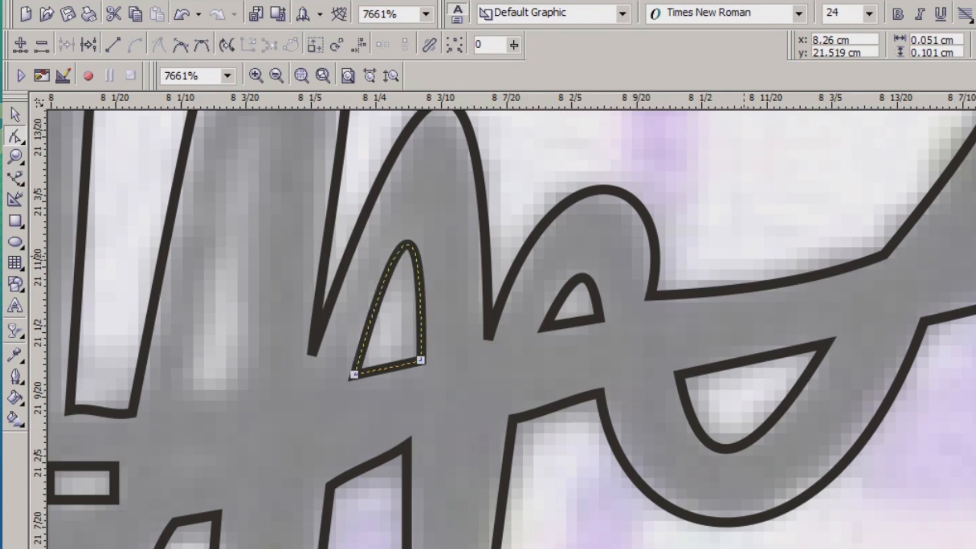
# Trim the taller arched gap shape out of the signature outline and delete its leftover trimming shape.
pyautogui.click(14, 114)
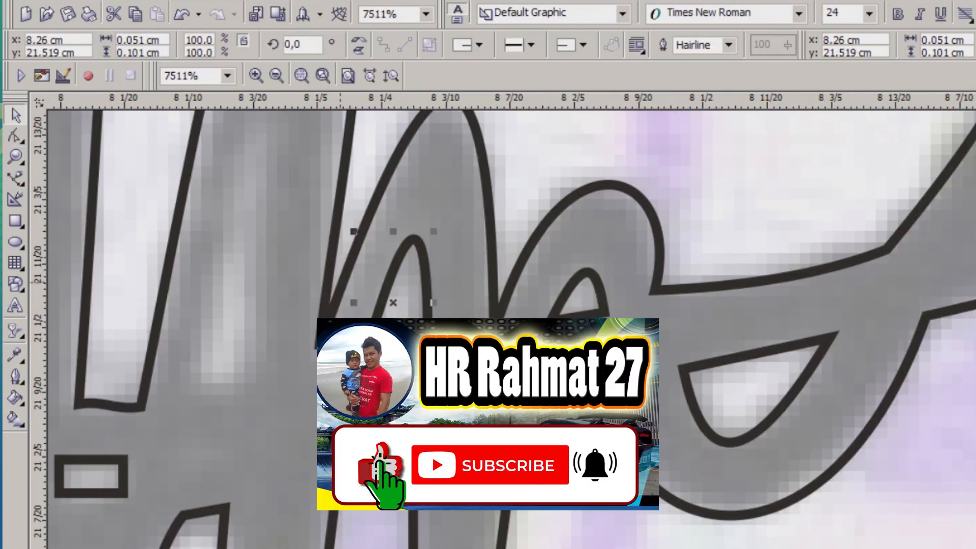
pyautogui.click(337, 291)
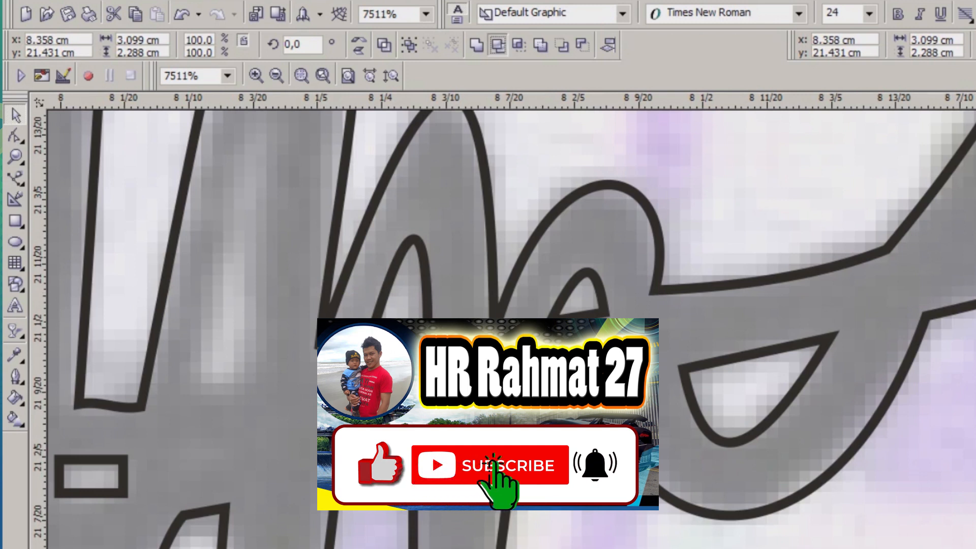
pyautogui.press('Delete')
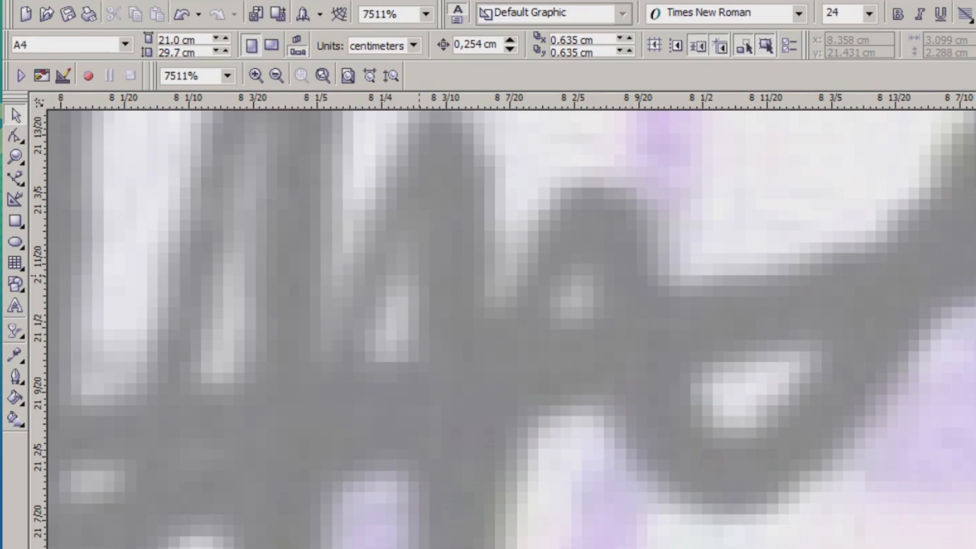
pyautogui.click(420, 277)
pyautogui.scroll(-1, 465, 311)
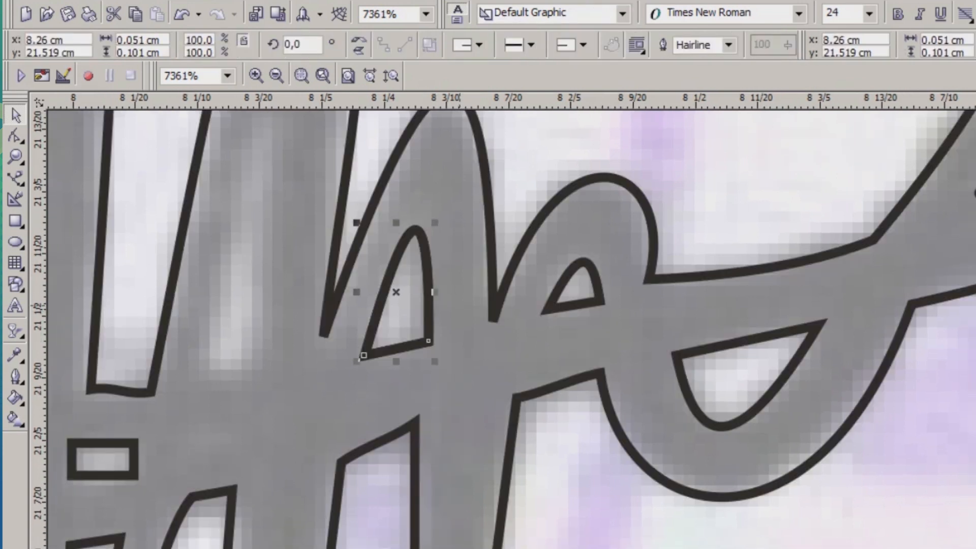
pyautogui.press('Escape')
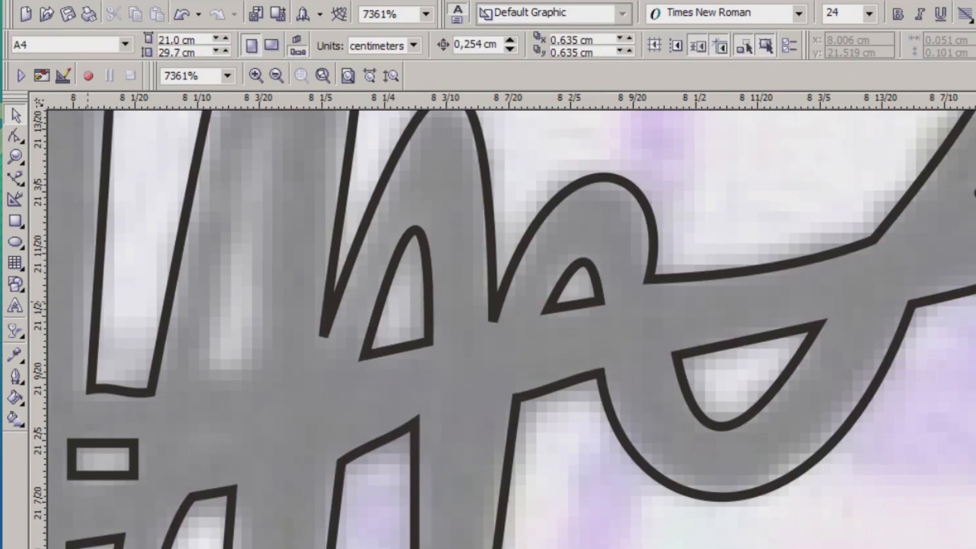
# Draw a closed two-node path about 0.051 by 0.011 cm across the base of the long narrow light gap and convert its segments to curves.
pyautogui.click(16, 179)
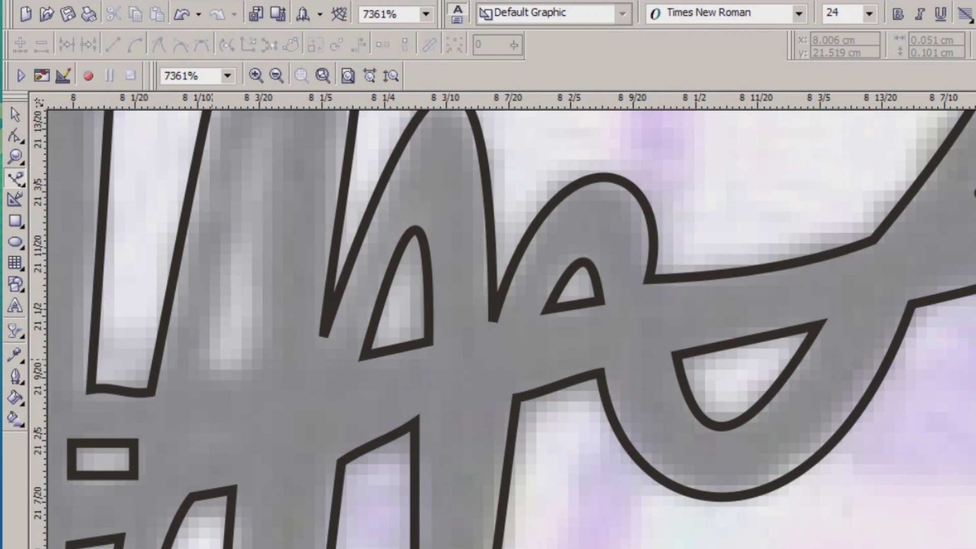
pyautogui.click(203, 379)
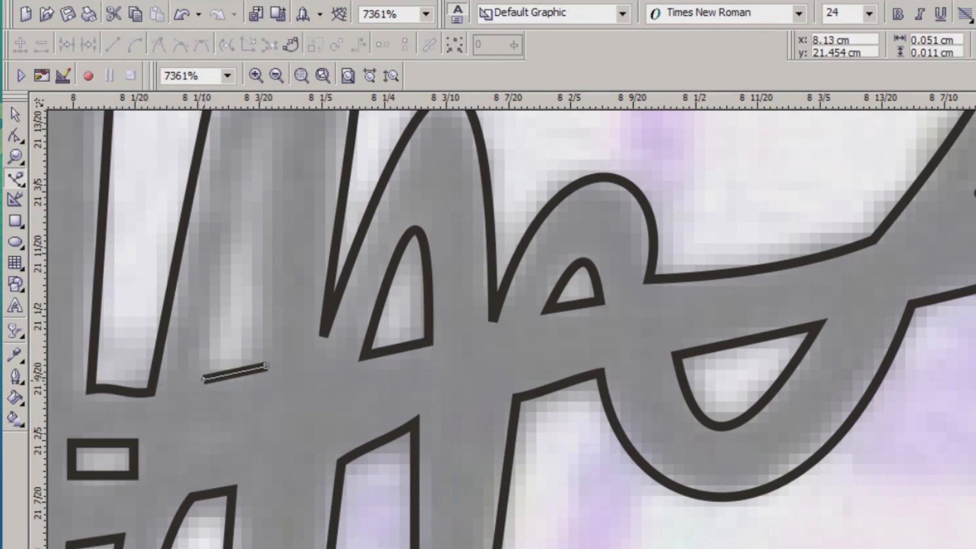
pyautogui.click(15, 136)
pyautogui.moveTo(153, 301); pyautogui.dragTo(328, 393)
pyautogui.click(135, 45)
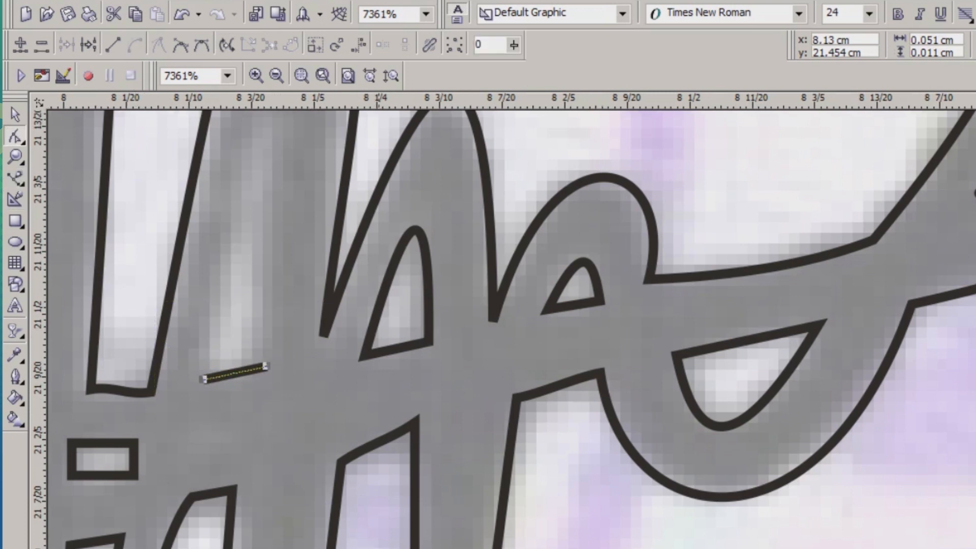
# Bend the path's upper segment up around the long narrow light gap, making it about 0.068 by 0.252 cm.
pyautogui.scroll(-1, 330, 259)
pyautogui.scroll(-1, 329, 329)
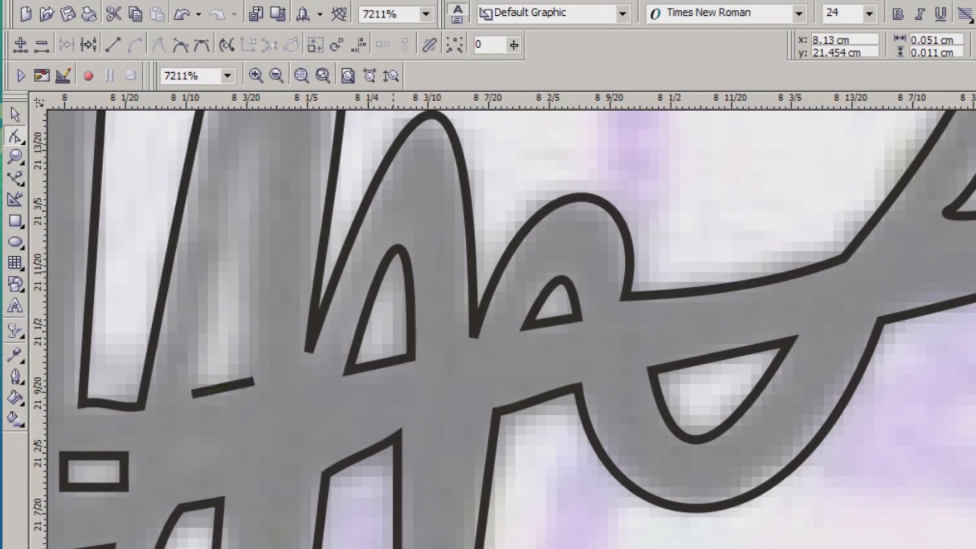
pyautogui.scroll(-2, 329, 330)
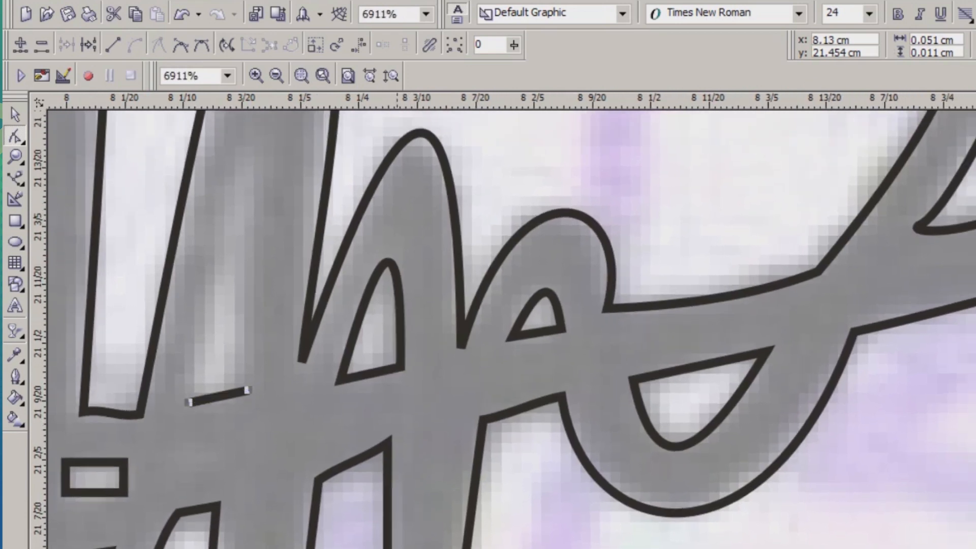
pyautogui.moveTo(208, 408); pyautogui.dragTo(254, 125)
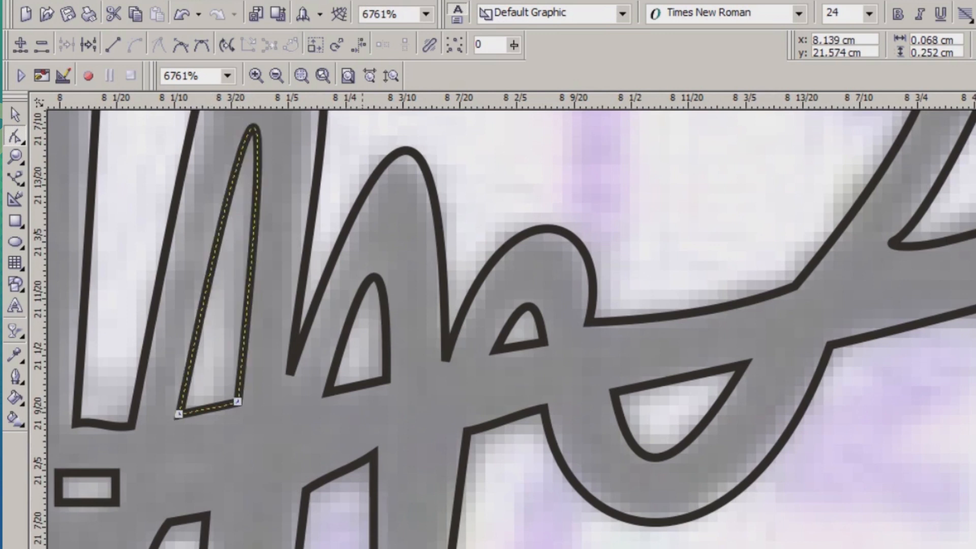
pyautogui.scroll(-5, 488, 305)
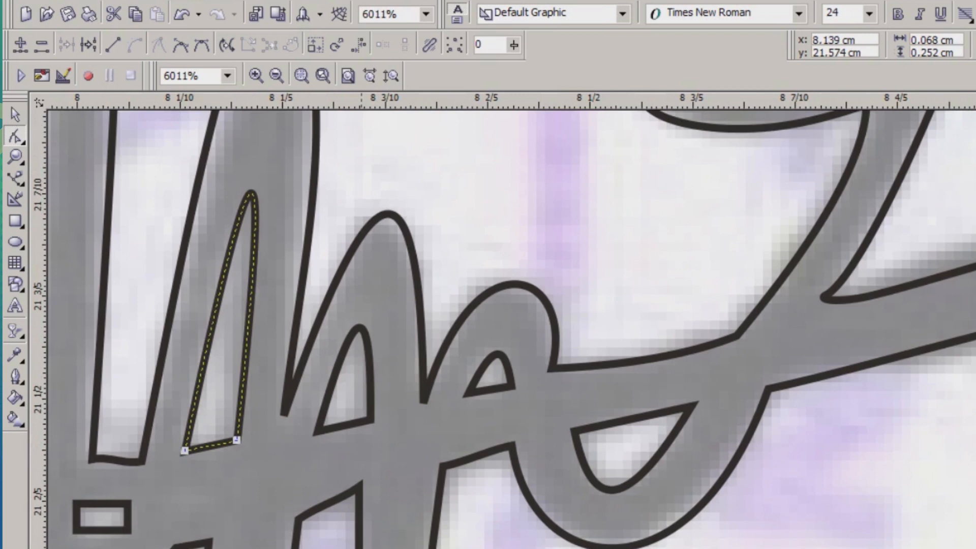
pyautogui.scroll(-3, 488, 305)
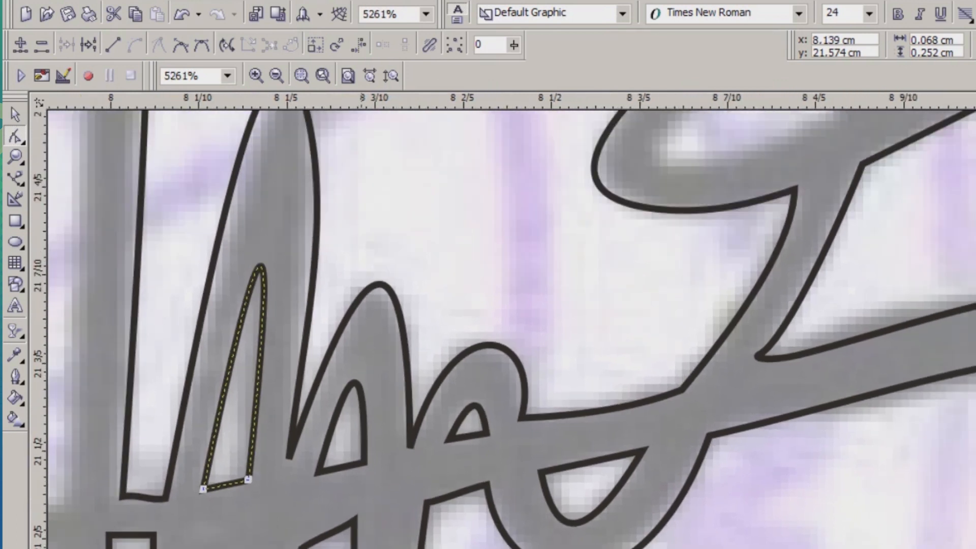
# Stretch the tip of the long narrow gap path upward to about 0.073 by 0.273 cm.
pyautogui.scroll(-1, 488, 305)
pyautogui.moveTo(258, 274); pyautogui.dragTo(262, 255)
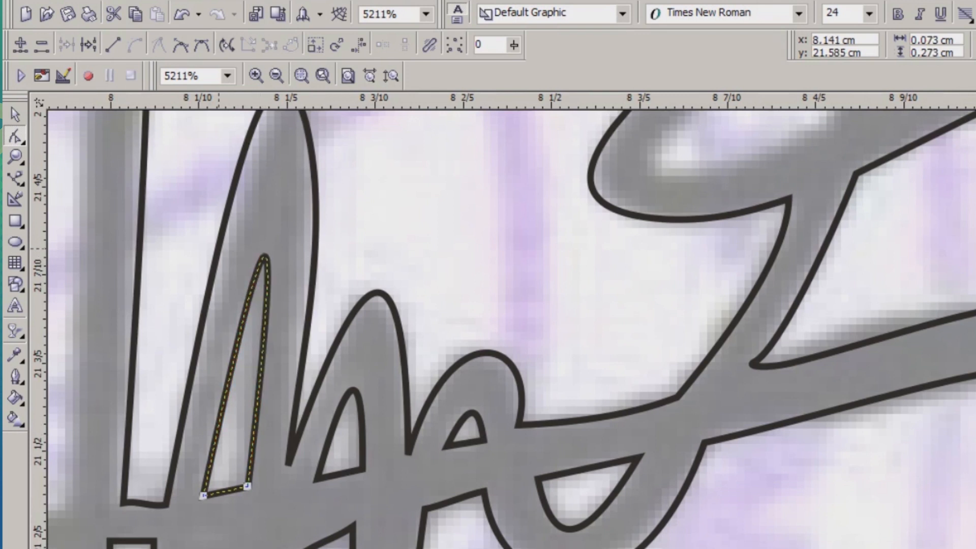
pyautogui.press('space')
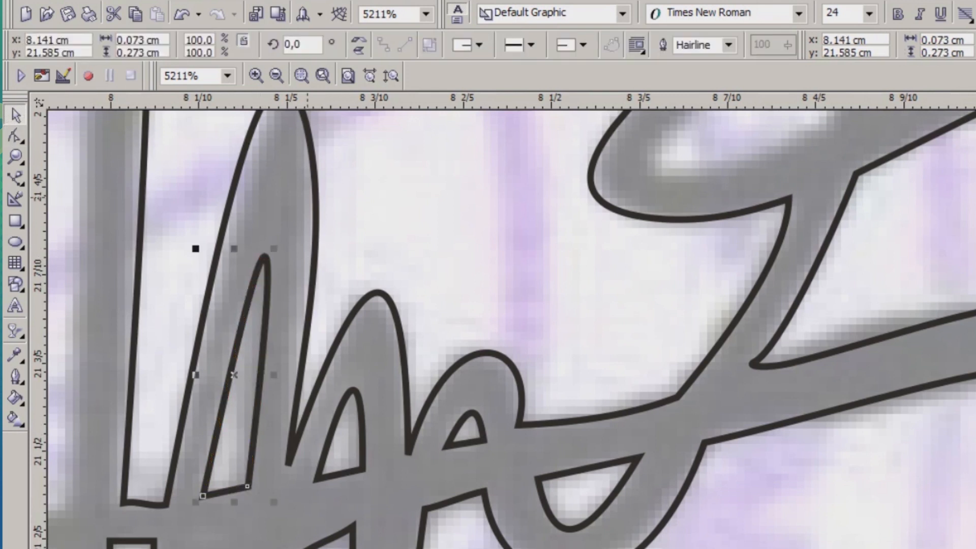
# Trim the long narrow gap shape out of the signature outline and delete its leftover trimming shape.
pyautogui.click(314, 205)
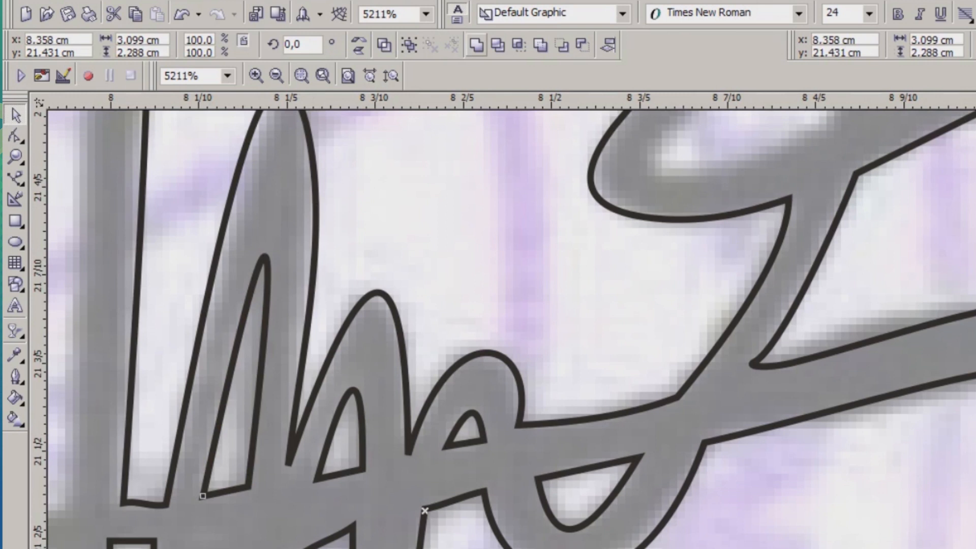
pyautogui.click(498, 45)
pyautogui.click(268, 269)
pyautogui.press('space')
pyautogui.press('Right')
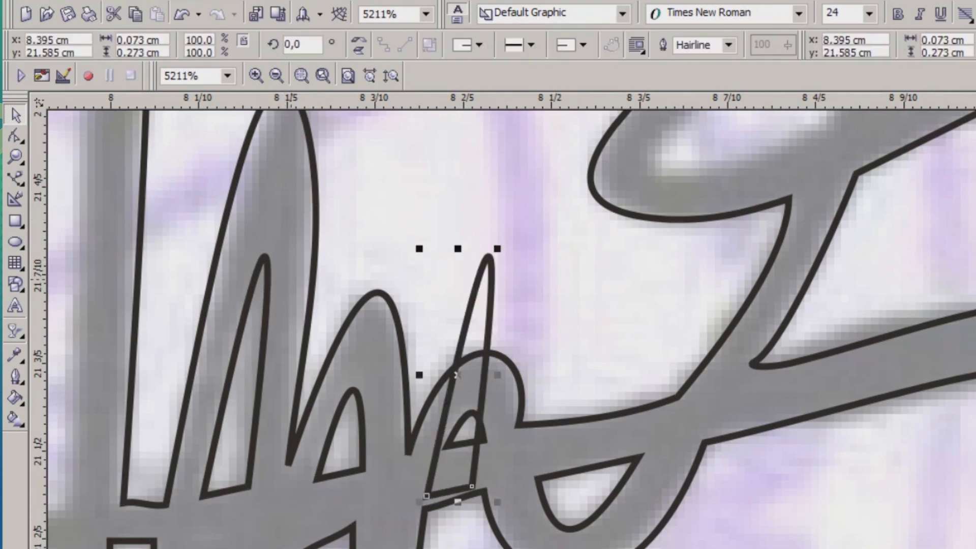
pyautogui.press('Delete')
pyautogui.click(311, 293)
pyautogui.press('Right')
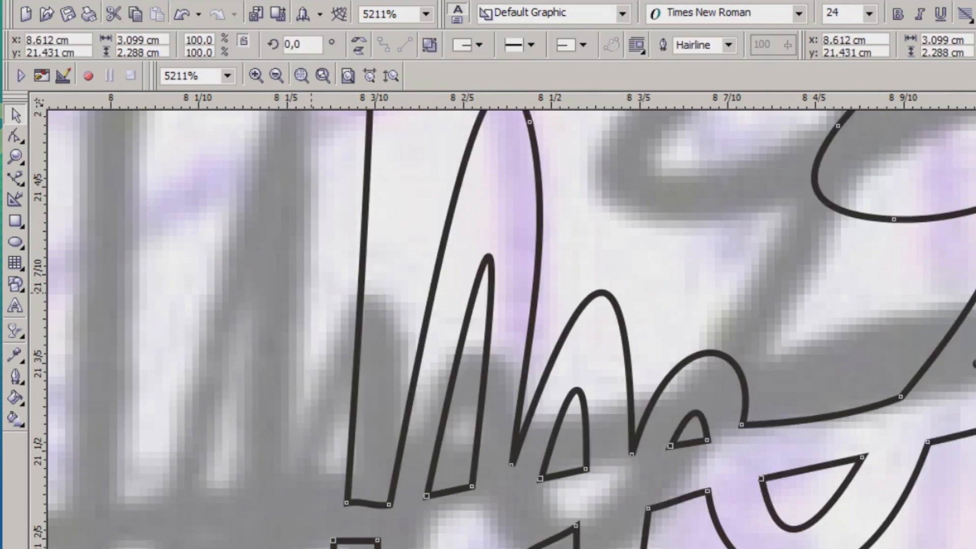
pyautogui.press('Left')
# Draw a closed two-node path about 0.004 by 0.126 cm along the upright side of the small upper loop's light gap and convert it to curves.
pyautogui.scroll(-1, 713, 263)
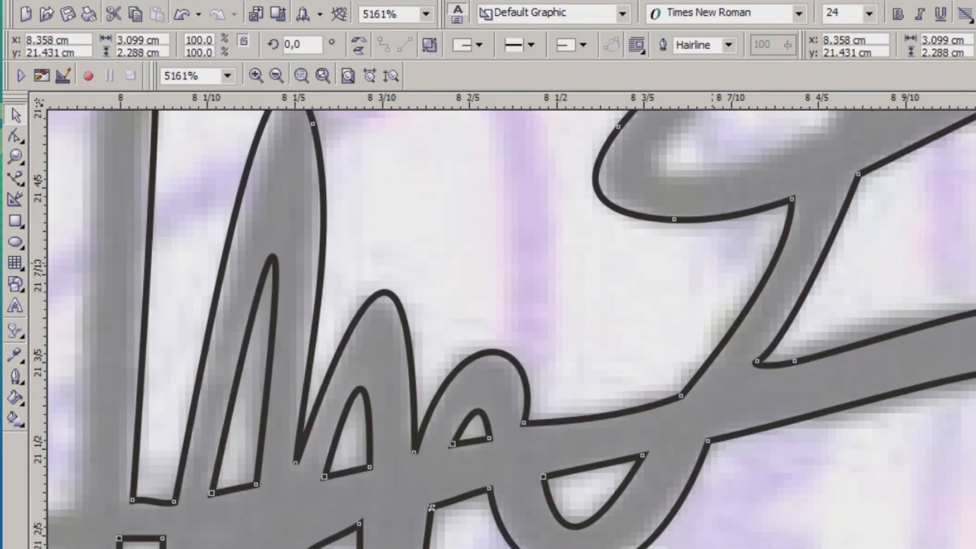
pyautogui.scroll(-1, 241, 474)
pyautogui.scroll(-12, 241, 473)
pyautogui.scroll(-8, 241, 473)
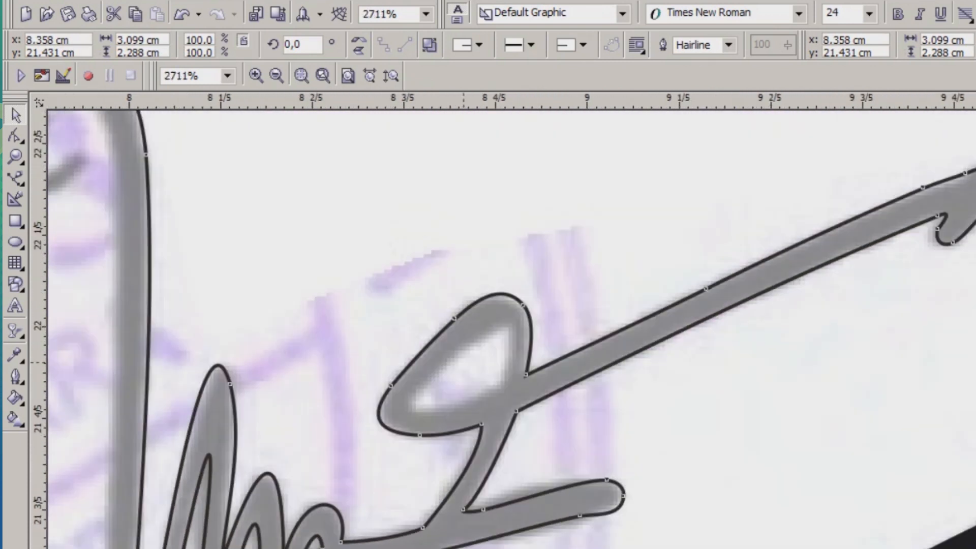
pyautogui.scroll(5, 505, 363)
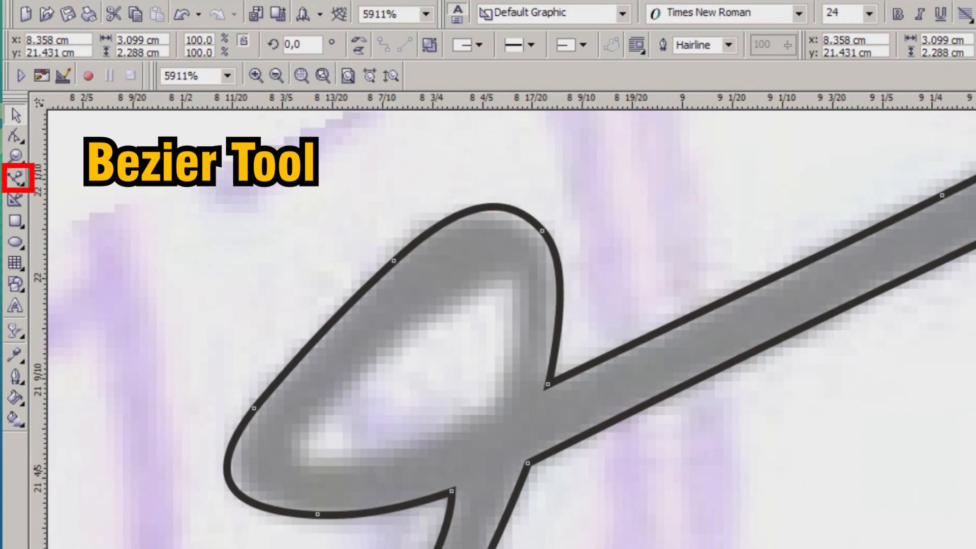
pyautogui.press('F10')
pyautogui.click(512, 268)
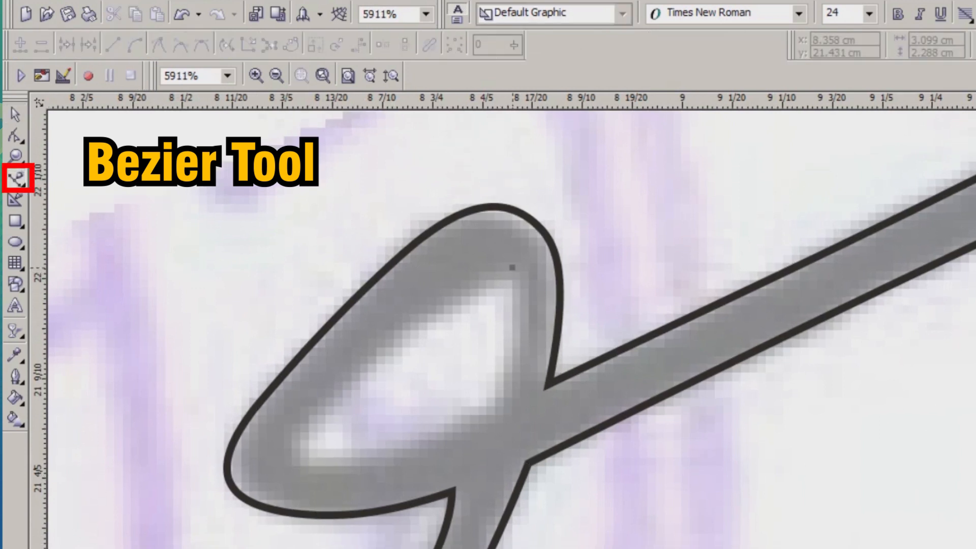
pyautogui.click(508, 392)
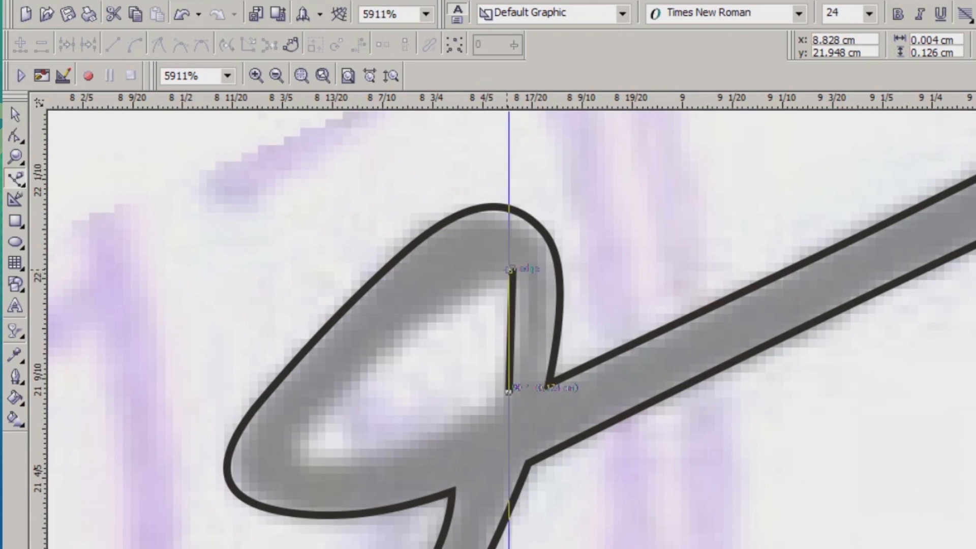
pyautogui.click(15, 136)
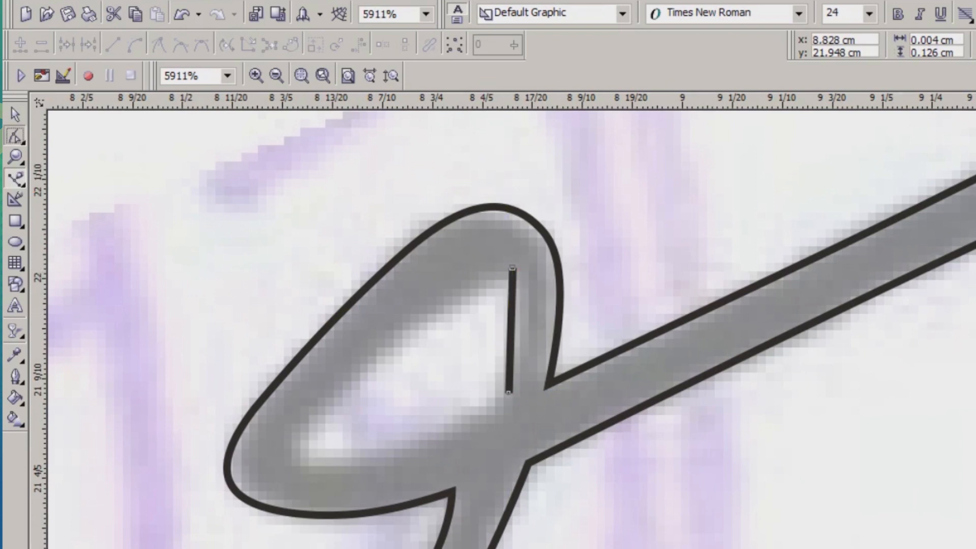
pyautogui.moveTo(403, 191); pyautogui.dragTo(566, 392)
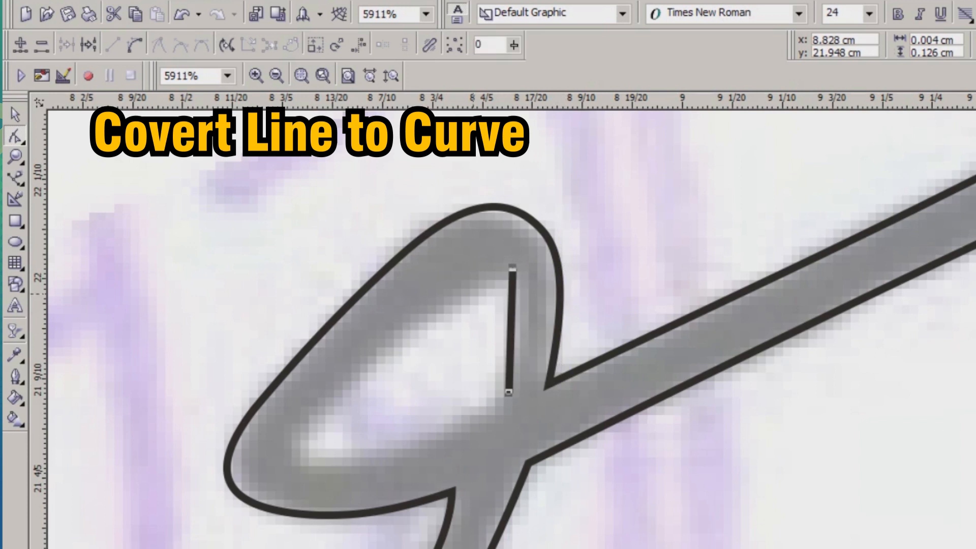
pyautogui.click(134, 45)
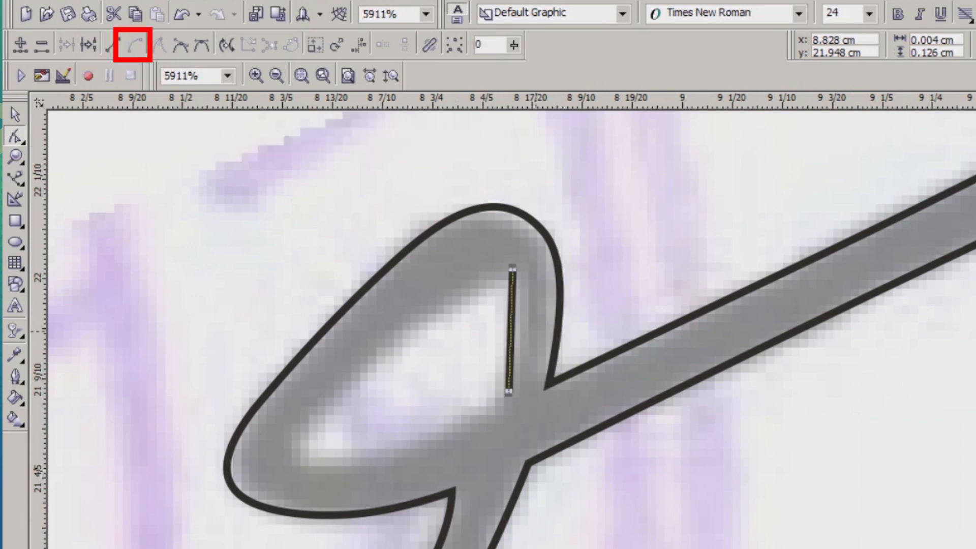
# Bend the path's two segments around the light gap inside the small upper loop, making it about 0.237 by 0.195 cm.
pyautogui.moveTo(511, 321)
pyautogui.mouseDown()
pyautogui.moveTo(431, 337)
pyautogui.moveTo(294, 436)
pyautogui.moveTo(292, 449)
pyautogui.mouseUp()
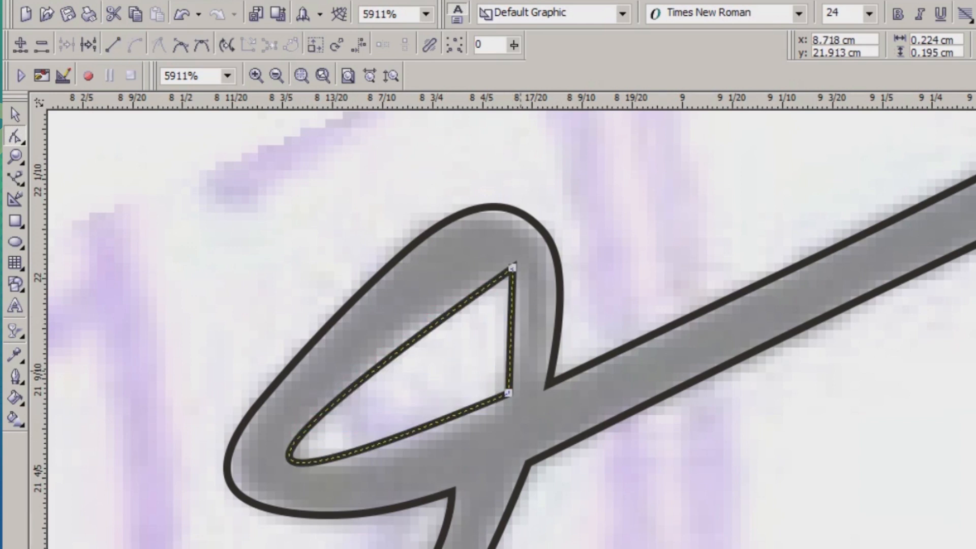
pyautogui.moveTo(511, 330); pyautogui.dragTo(521, 307)
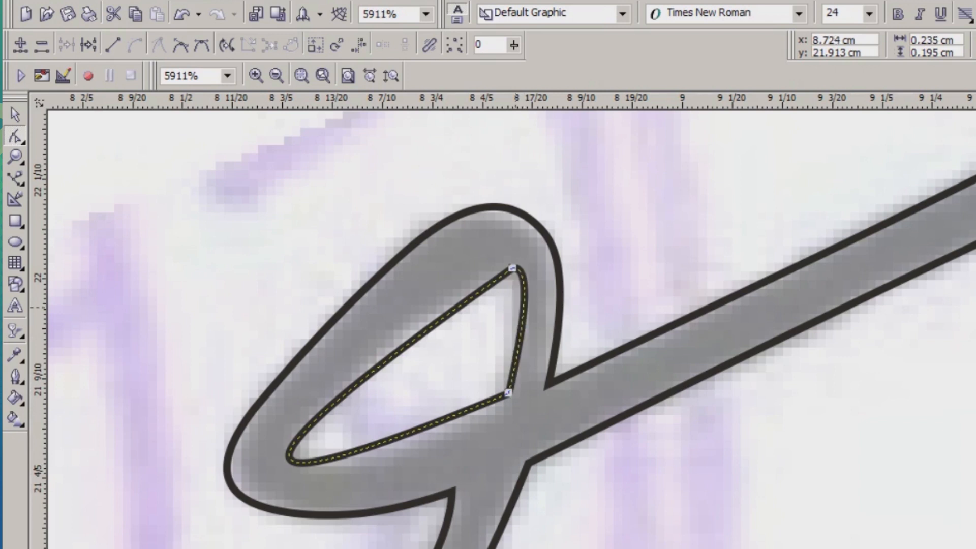
pyautogui.moveTo(513, 370); pyautogui.dragTo(521, 370)
pyautogui.click(15, 115)
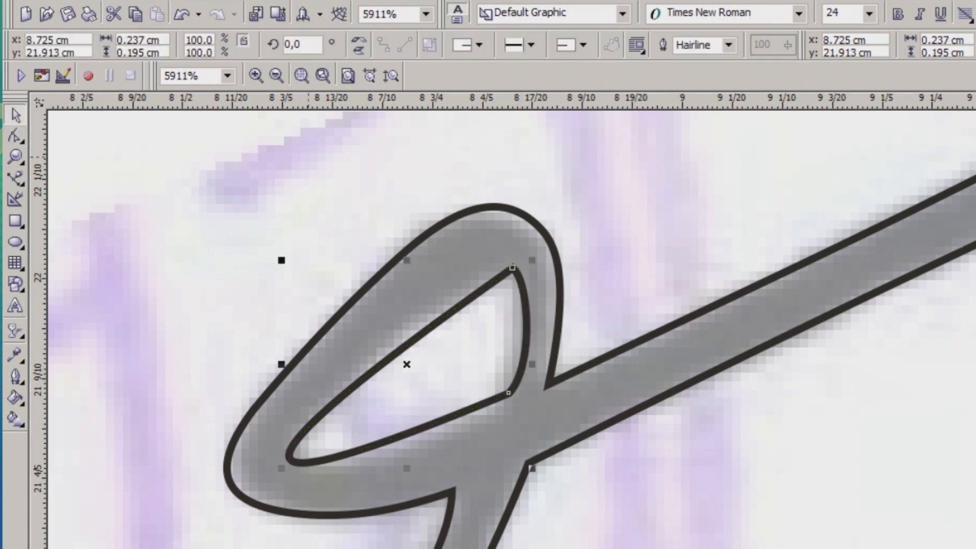
# Trim the small upper loop's gap shape out of the signature outline and delete its leftover trimming shape.
pyautogui.scroll(2, 717, 264)
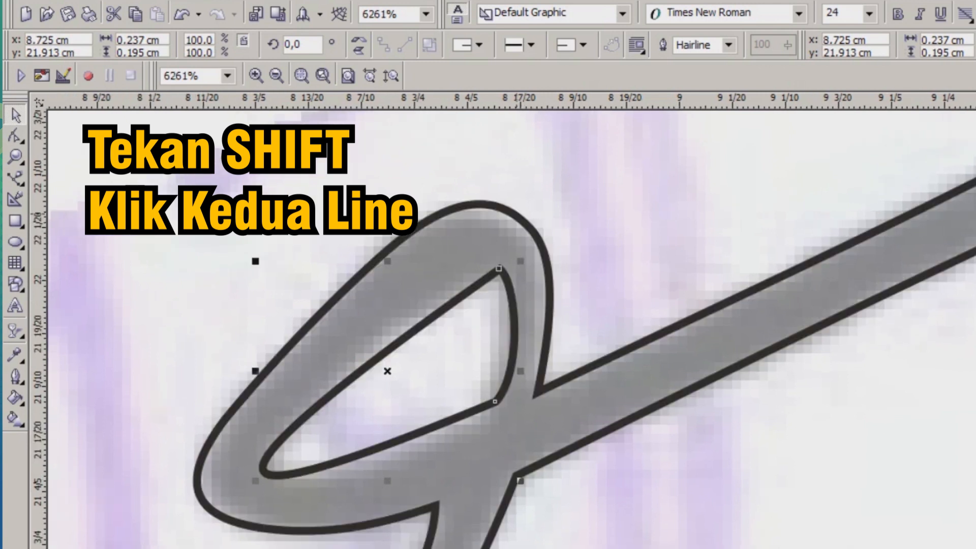
pyautogui.keyDown('shift'); pyautogui.click(536, 214); pyautogui.keyUp('shift')
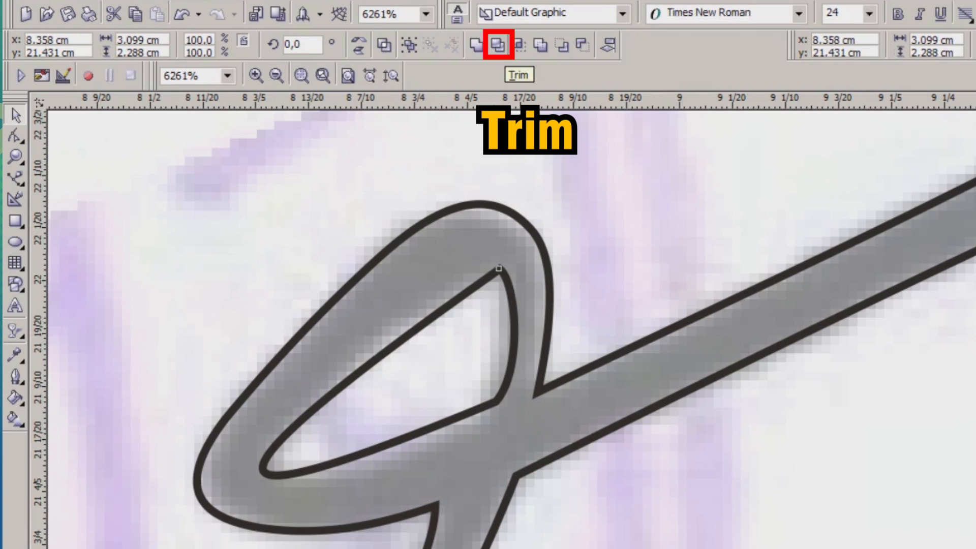
pyautogui.click(498, 44)
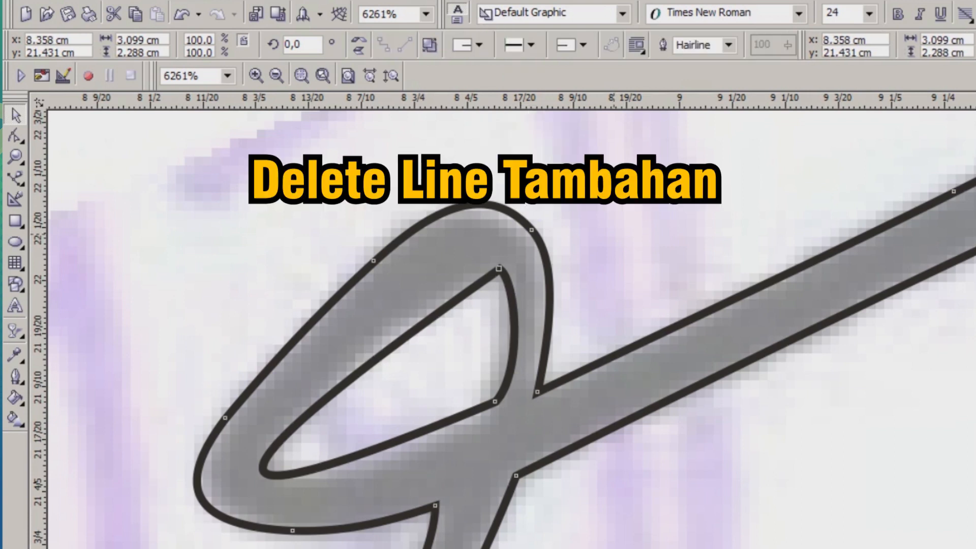
pyautogui.press('Right')
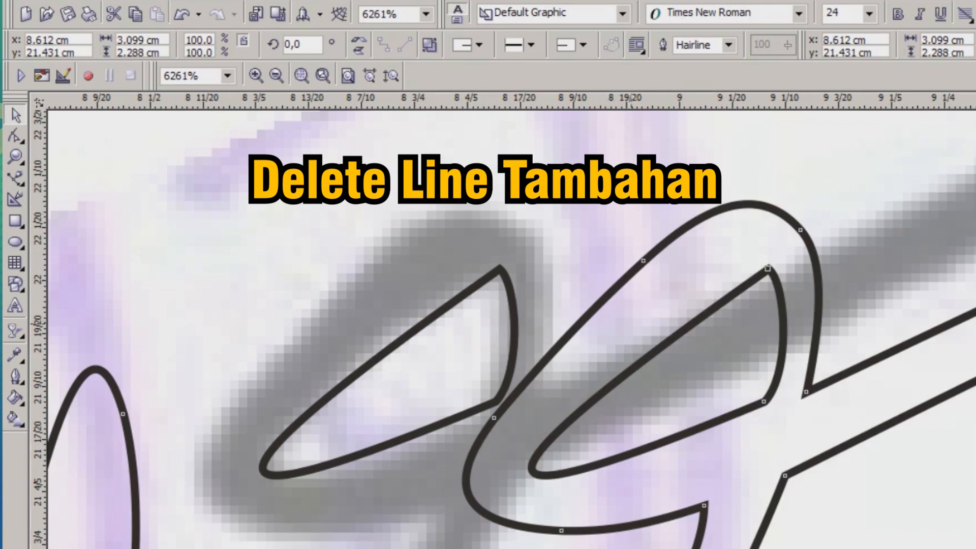
pyautogui.press('Left')
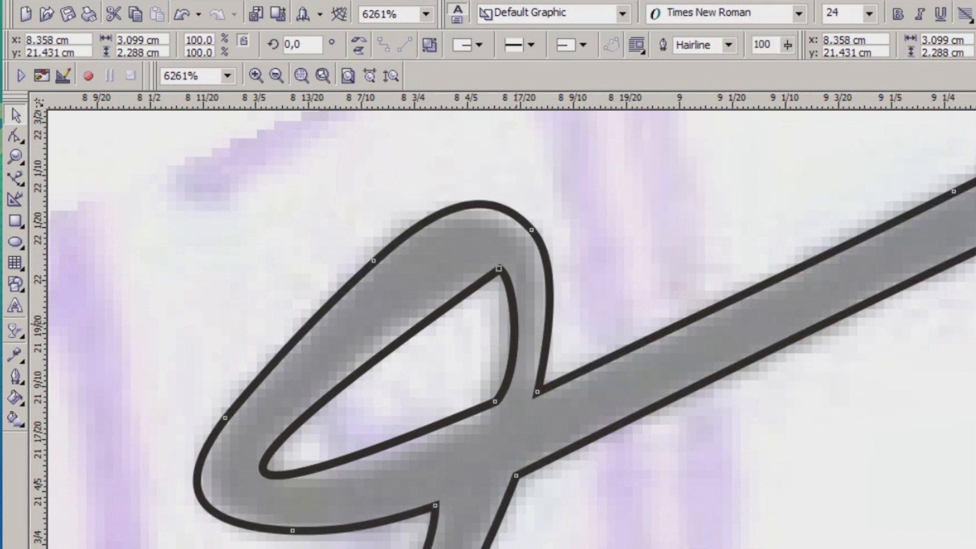
pyautogui.press('Escape')
pyautogui.click(512, 295)
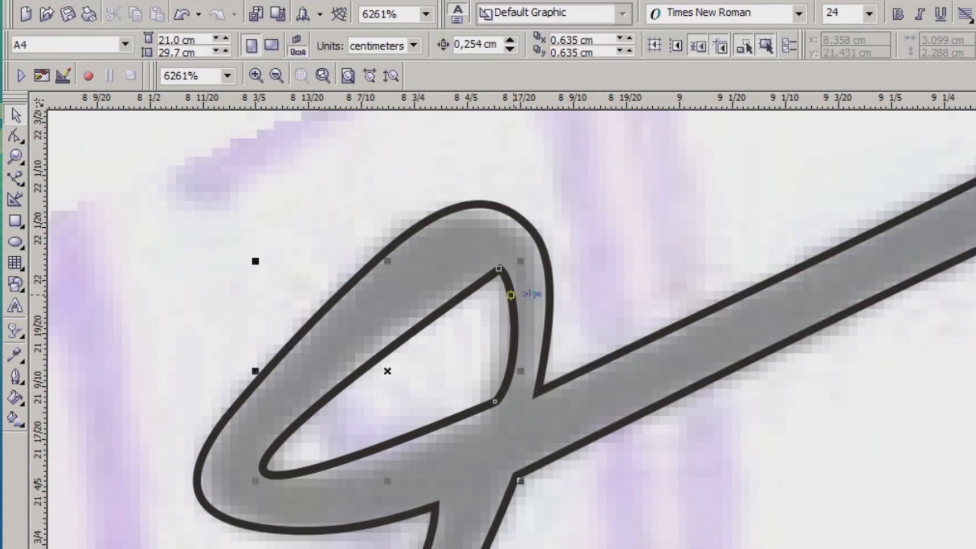
pyautogui.press('Right')
pyautogui.press('Delete')
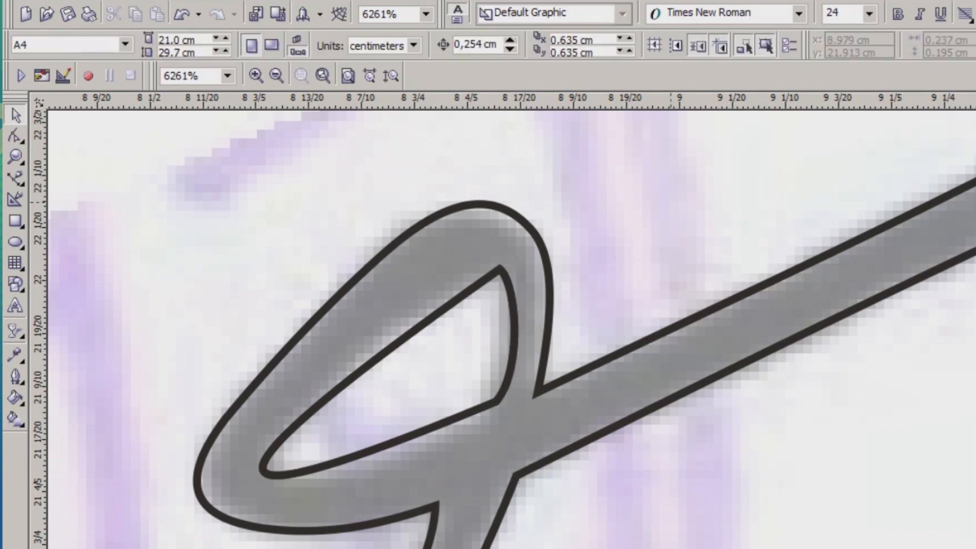
# Draw a closed four-node straight-line path about 0.668 by 0.985 cm inside the signature's large initial loop.
pyautogui.scroll(-1, 784, 294)
pyautogui.scroll(-10, 839, 191)
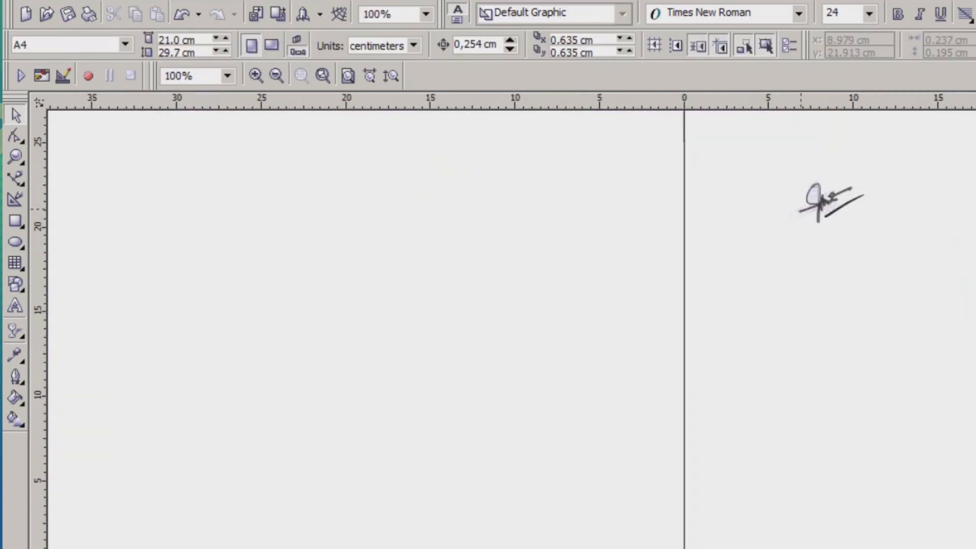
pyautogui.scroll(4, 828, 170)
pyautogui.scroll(10, 786, 266)
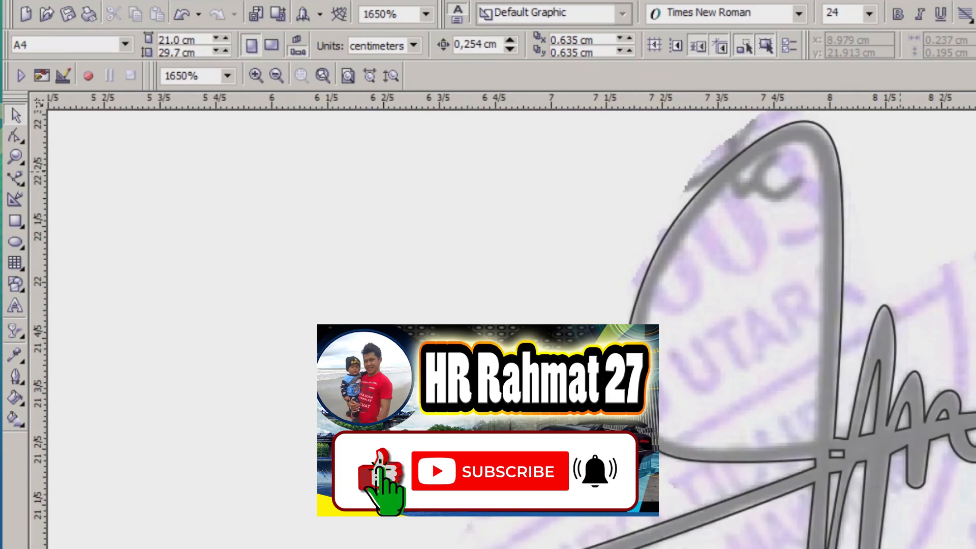
pyautogui.scroll(1, 786, 266)
pyautogui.scroll(1, 786, 266)
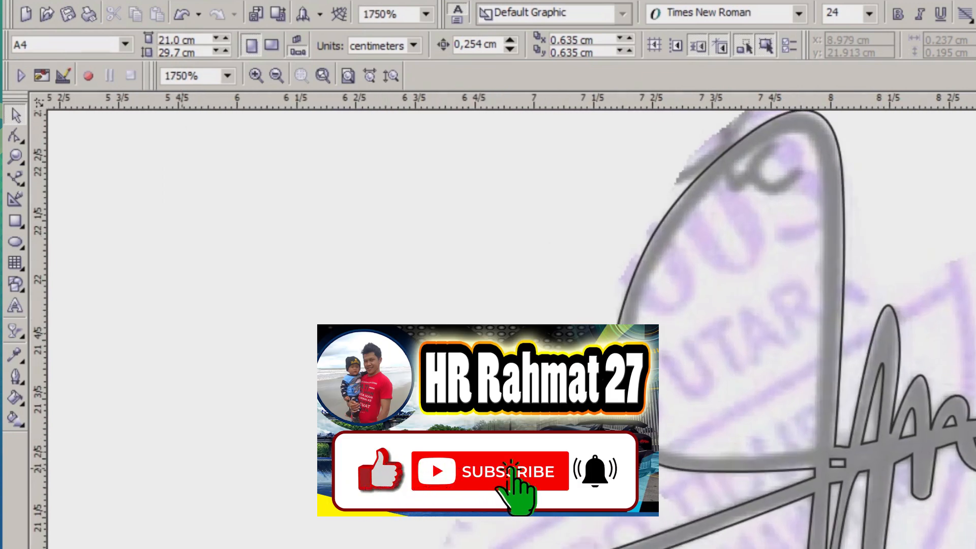
pyautogui.scroll(-1, 786, 266)
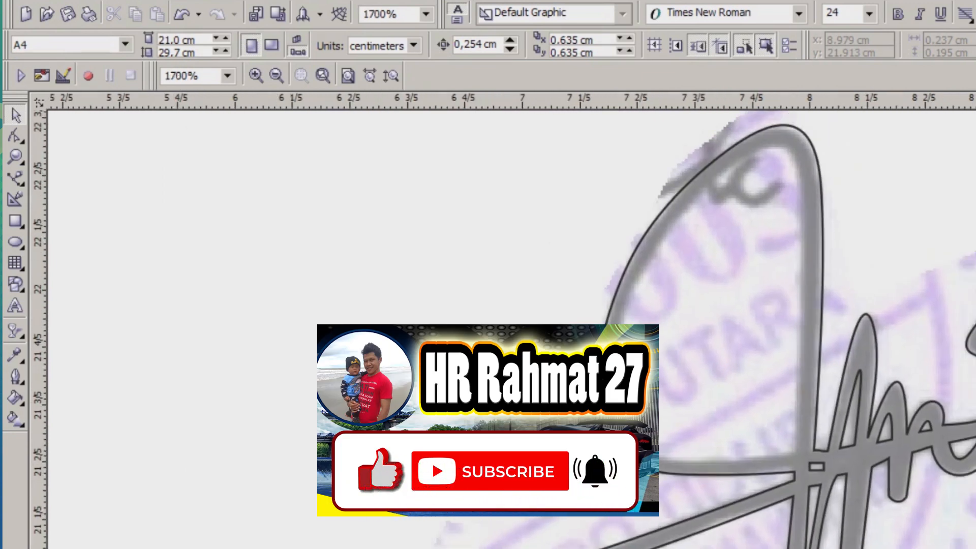
pyautogui.press('F10')
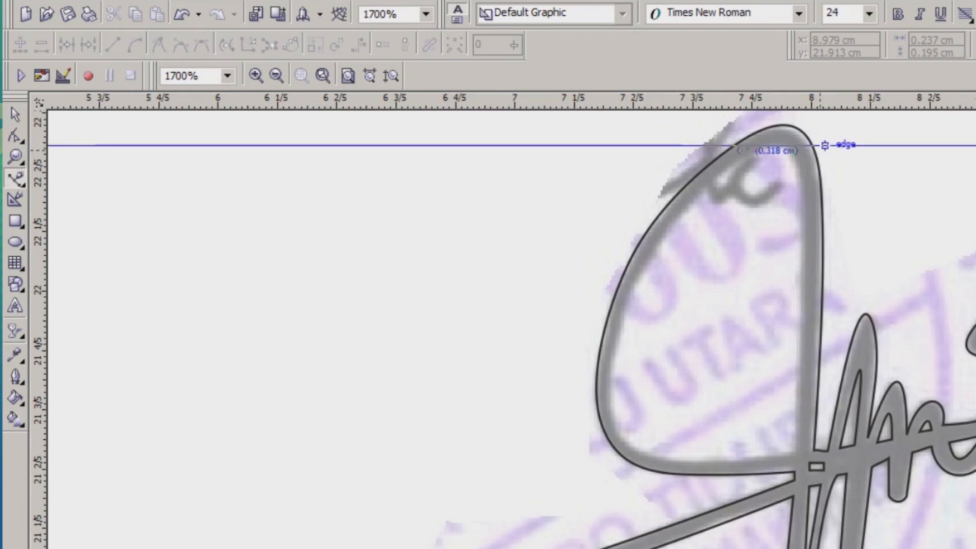
pyautogui.scroll(3, 799, 474)
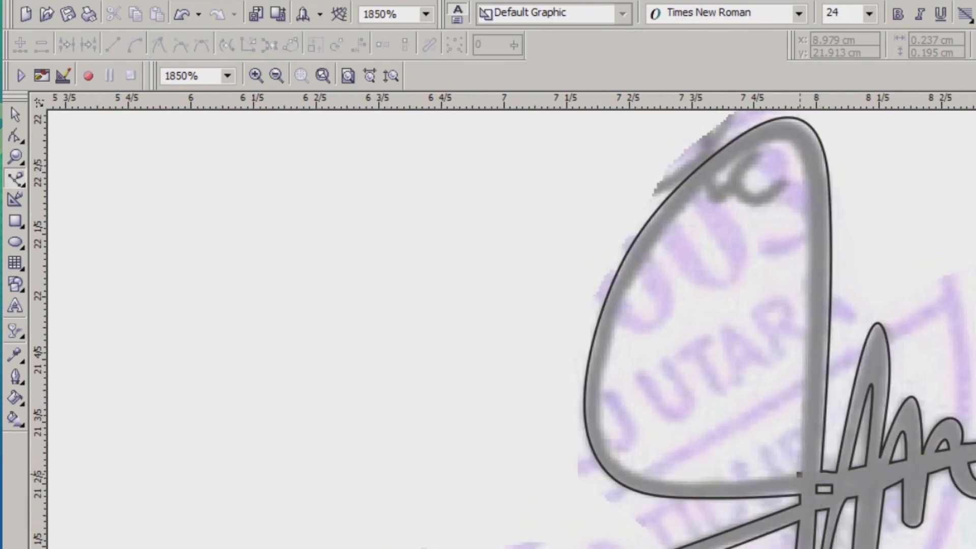
pyautogui.click(809, 197)
pyautogui.click(722, 168)
pyautogui.click(599, 395)
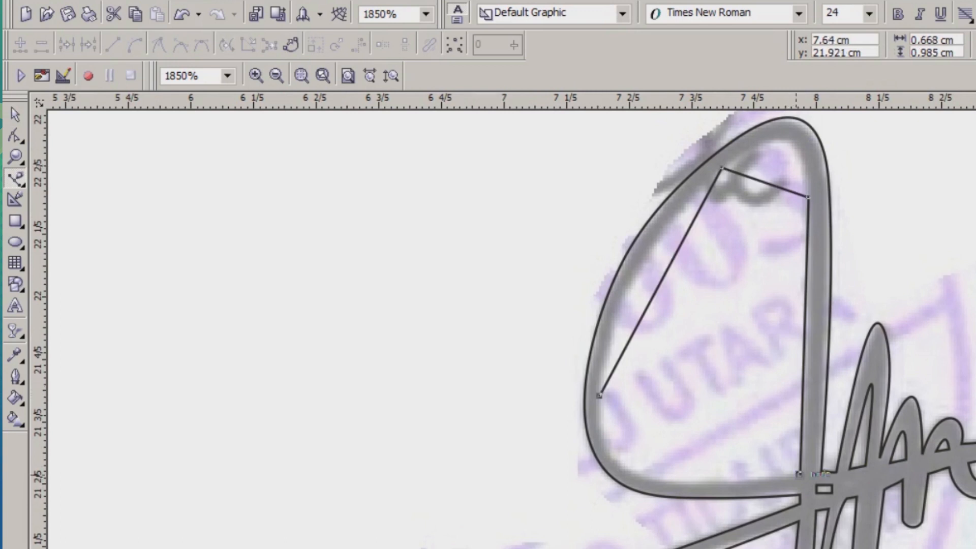
pyautogui.click(799, 474)
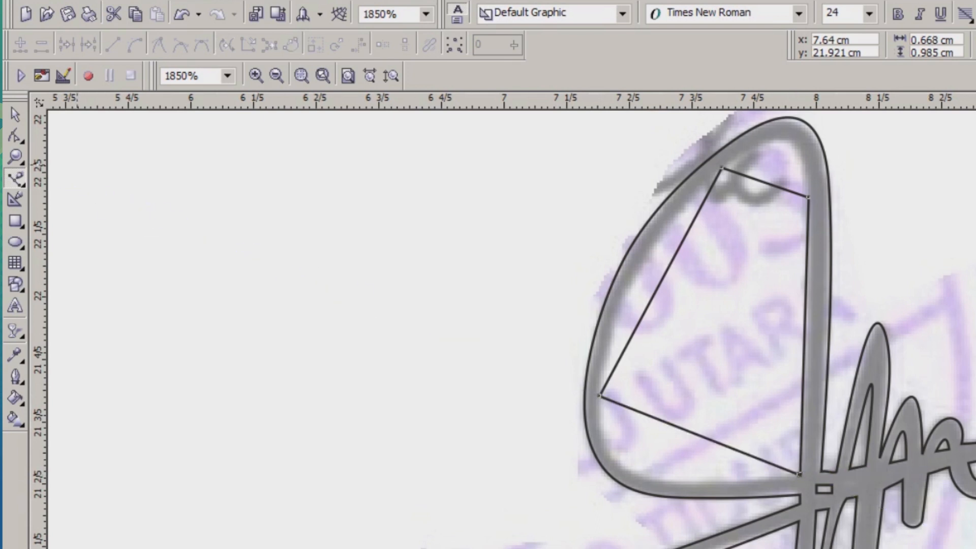
# Convert all segments of the four-node path inside the large initial loop to curves.
pyautogui.click(15, 136)
pyautogui.moveTo(427, 144); pyautogui.dragTo(872, 518)
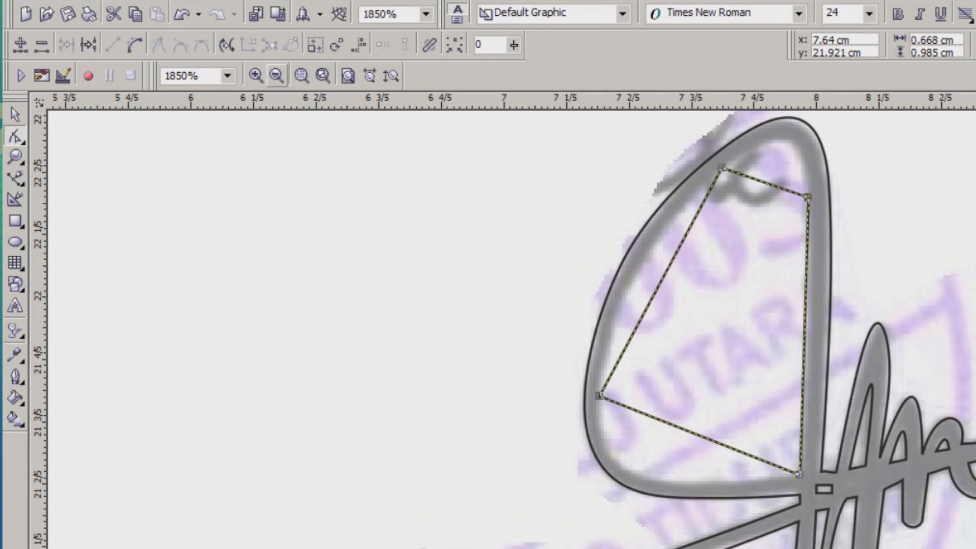
pyautogui.click(135, 45)
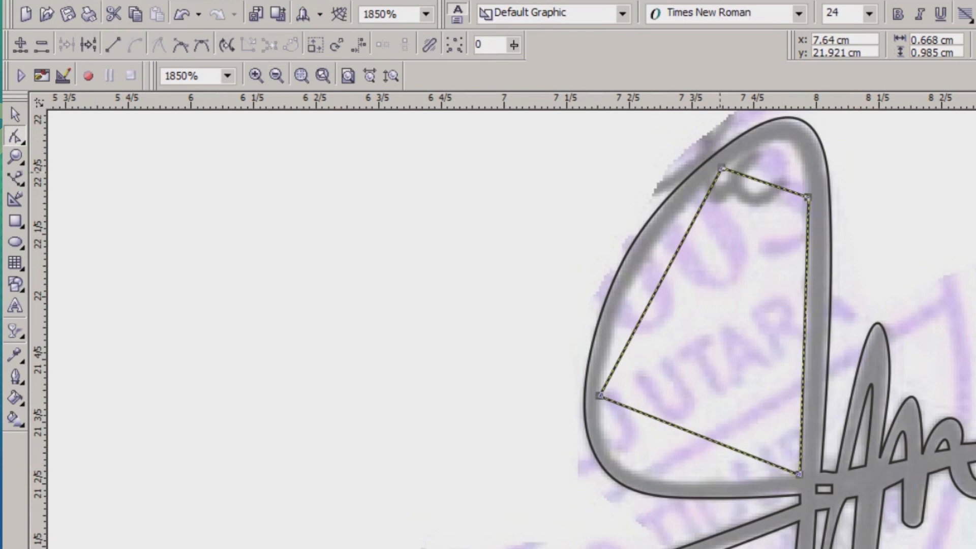
pyautogui.scroll(1, 720, 446)
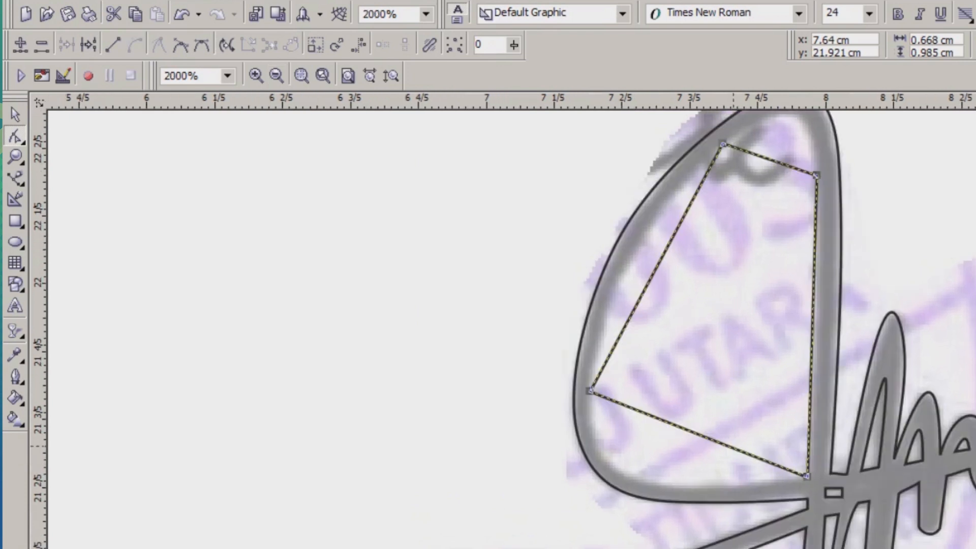
pyautogui.scroll(2, 720, 446)
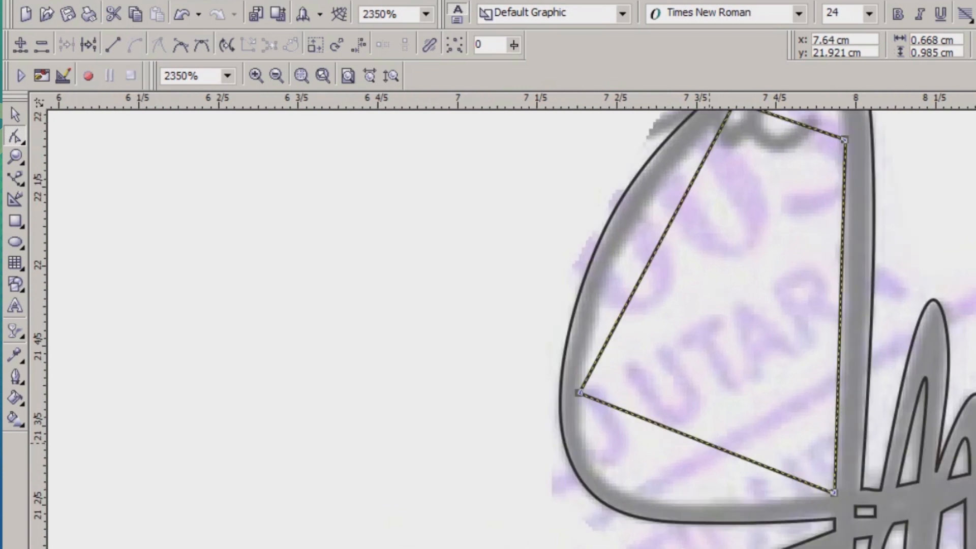
# Bend the lower and left segments of the four-node path to follow the inner edge of the large initial loop.
pyautogui.moveTo(710, 443); pyautogui.dragTo(629, 496)
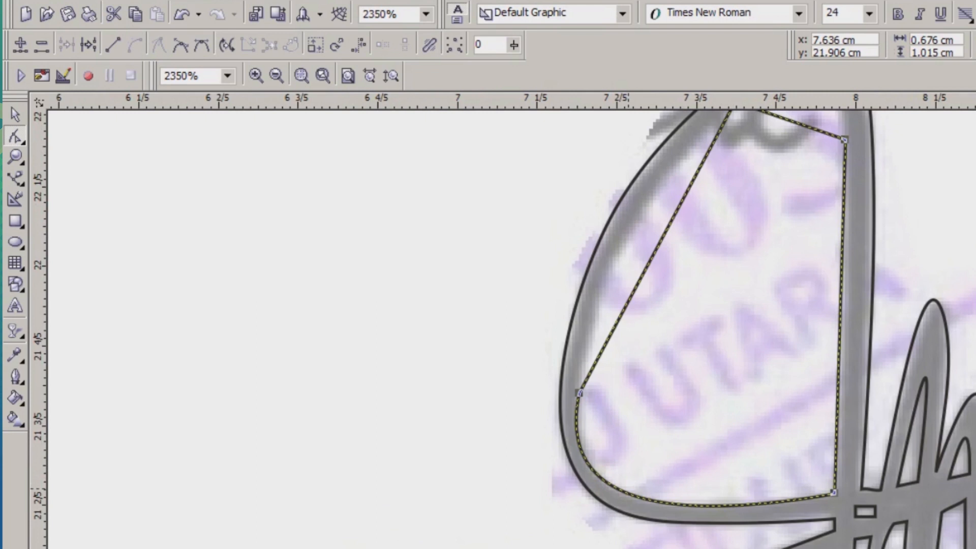
pyautogui.scroll(-1, 750, 215)
pyautogui.scroll(3, 673, 294)
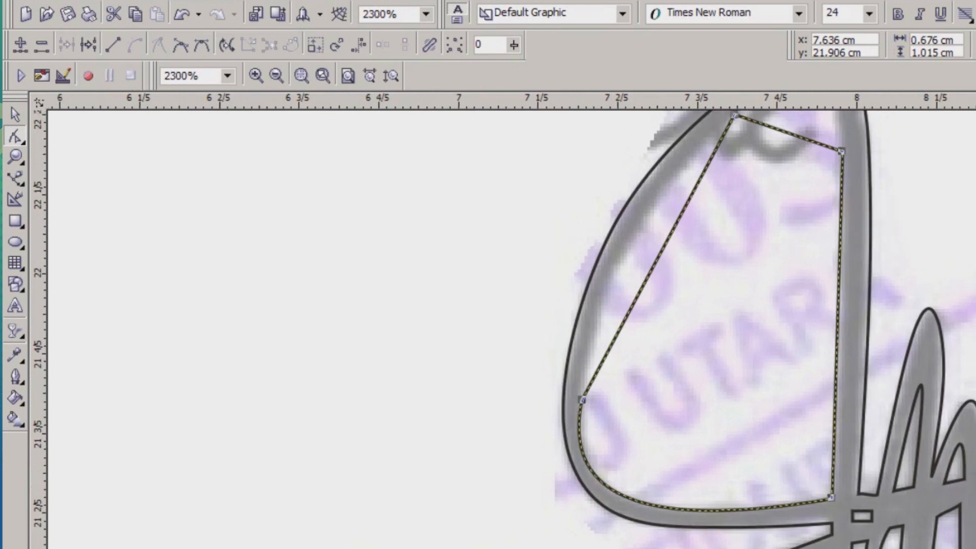
pyautogui.moveTo(689, 199); pyautogui.dragTo(642, 219)
# Add one node on each bent segment of the large loop's gap path and delete the left node between them.
pyautogui.click(641, 216)
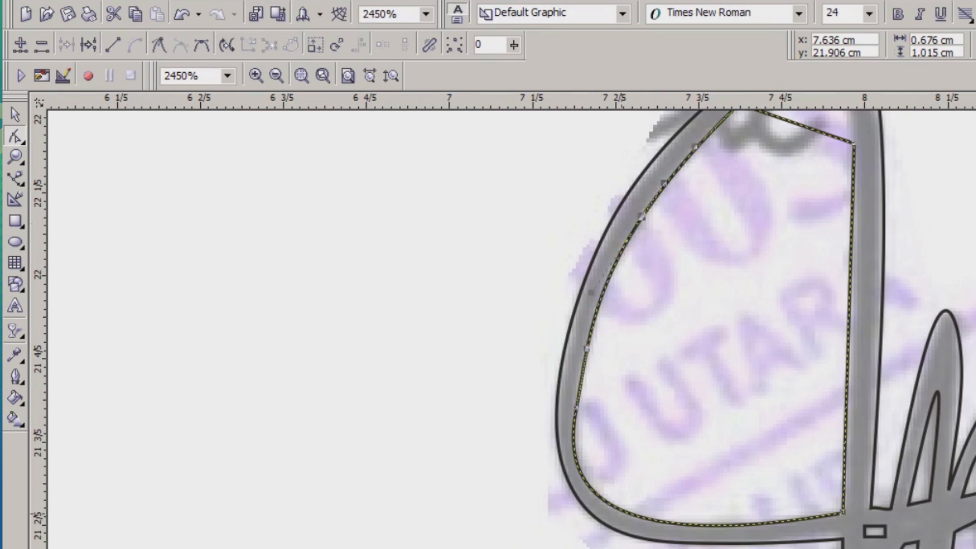
pyautogui.click(620, 509)
pyautogui.moveTo(628, 440); pyautogui.dragTo(530, 387)
pyautogui.press('Delete')
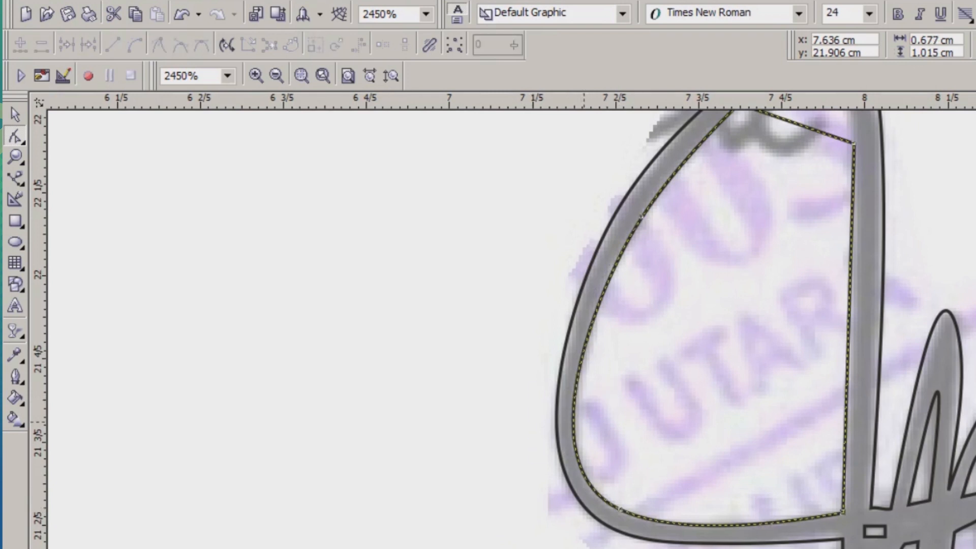
# Bend the gap path's top segment up along the large loop's inner edge, making the path about 0.677 by 1.122 cm.
pyautogui.scroll(-1, 669, 325)
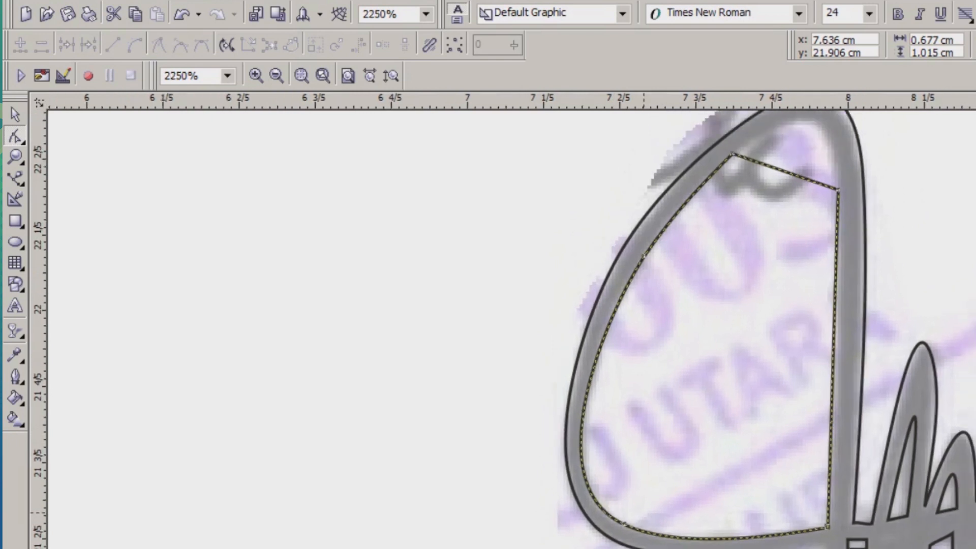
pyautogui.scroll(10, 834, 122)
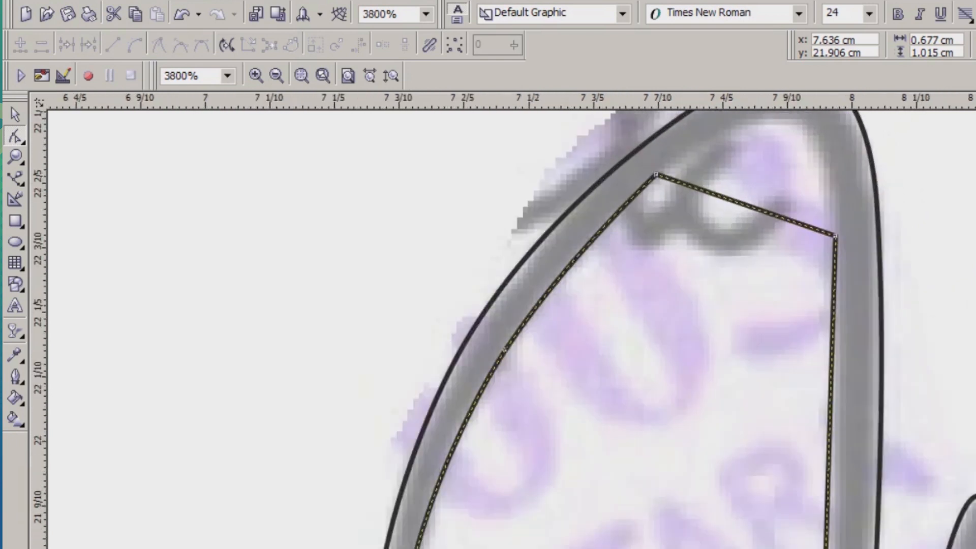
pyautogui.scroll(1, 703, 453)
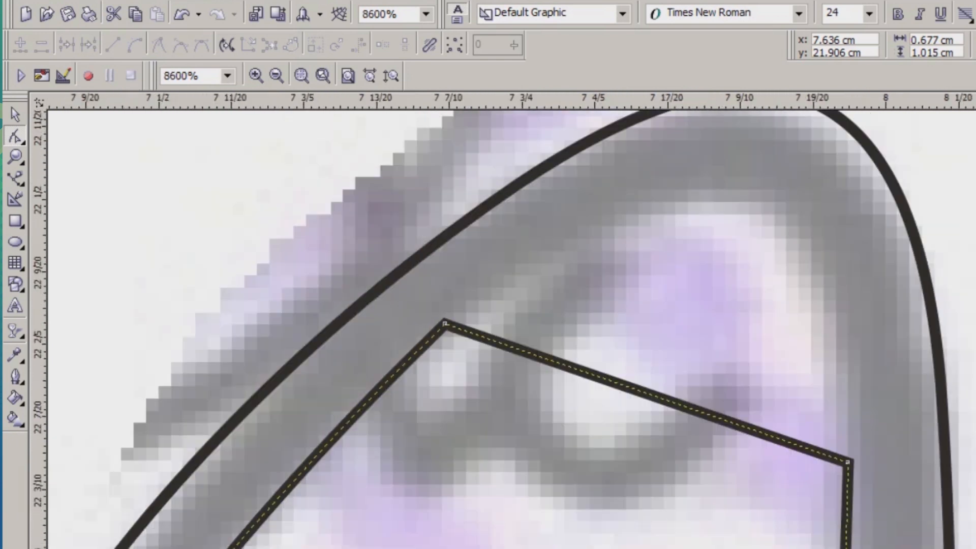
pyautogui.moveTo(703, 412); pyautogui.dragTo(781, 188)
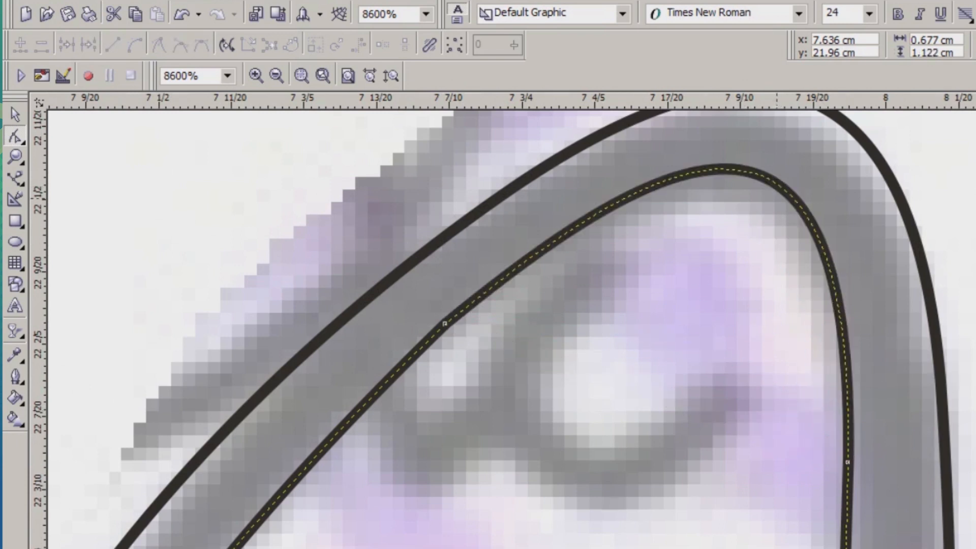
# Trim the large loop's gap shape out of the signature outline and delete the leftover trimming shape.
pyautogui.scroll(-2, 786, 187)
pyautogui.scroll(-3, 698, 176)
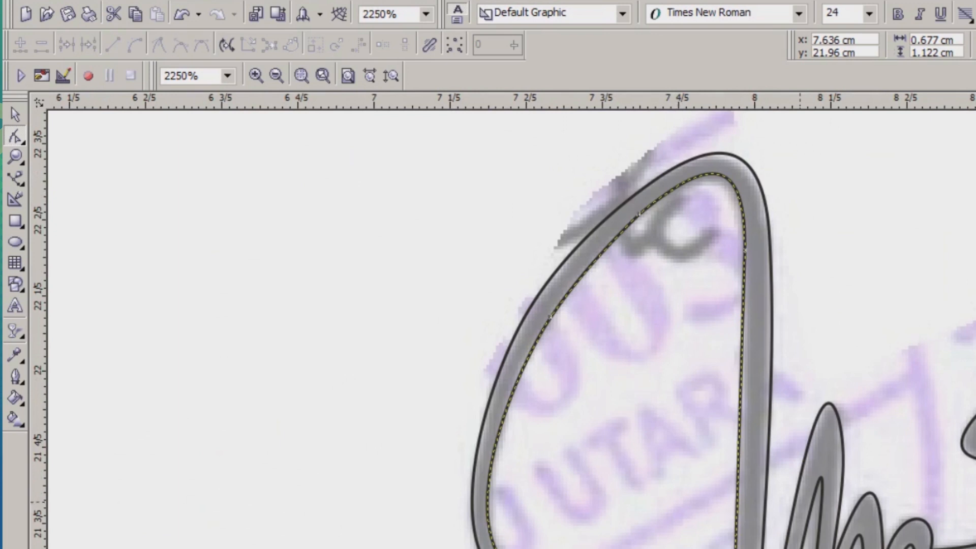
pyautogui.scroll(1, 519, 437)
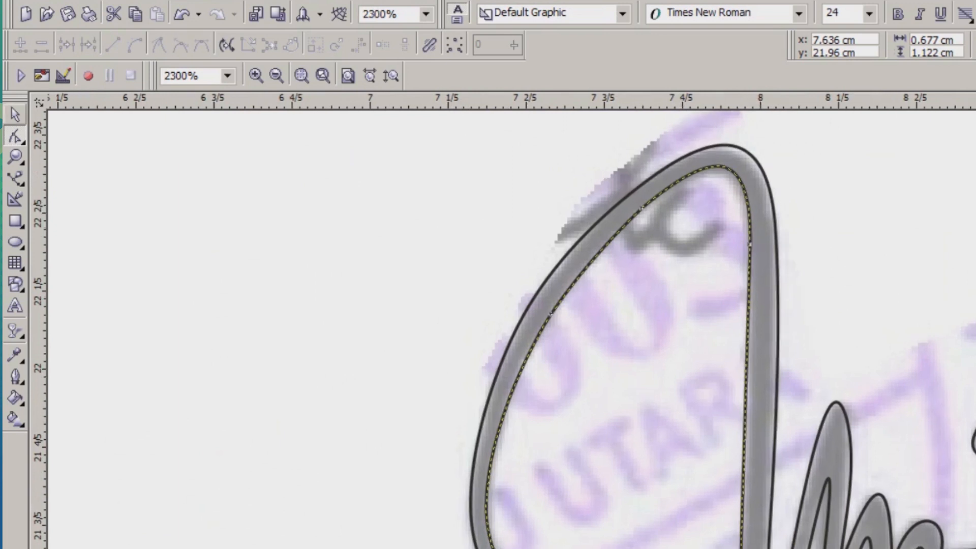
pyautogui.click(15, 115)
pyautogui.scroll(2, 745, 433)
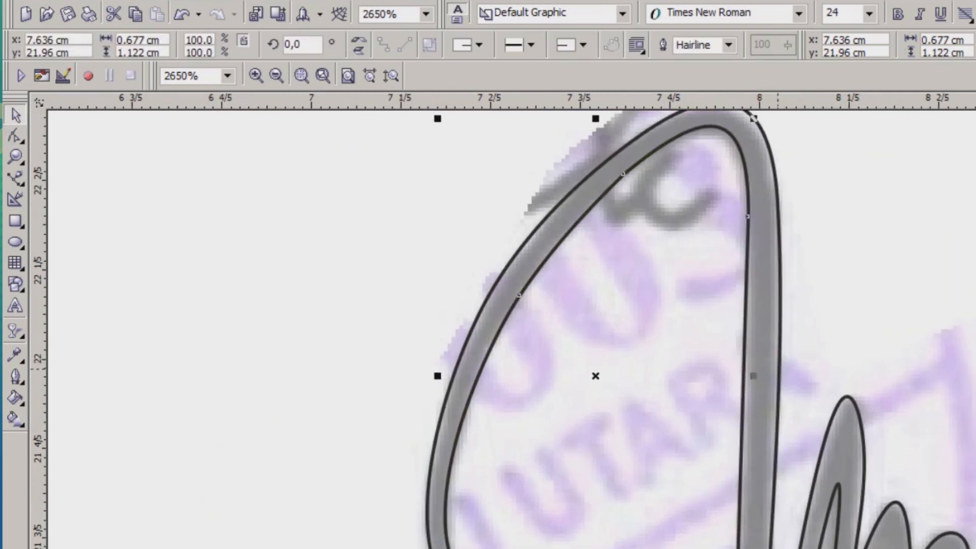
pyautogui.scroll(1, 760, 378)
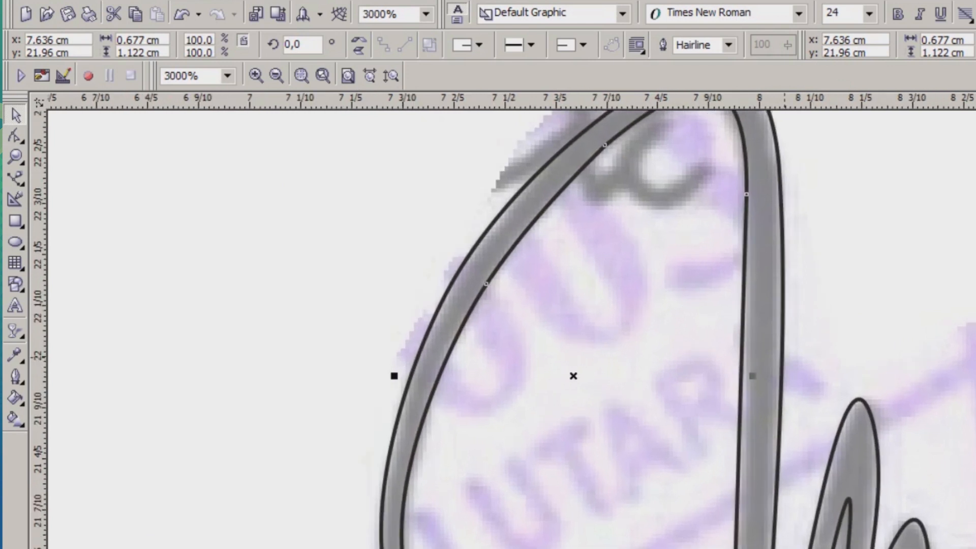
pyautogui.click(781, 349)
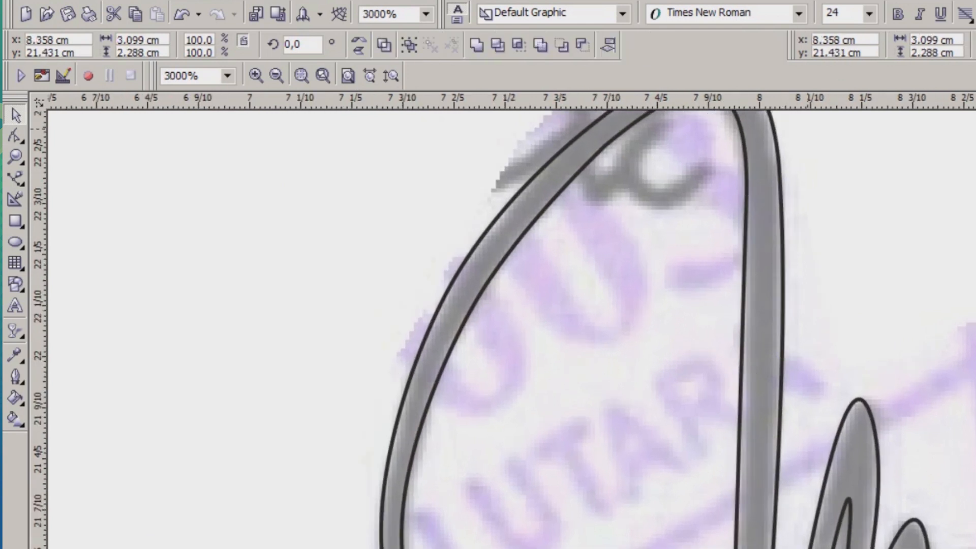
pyautogui.click(497, 44)
pyautogui.click(901, 239)
pyautogui.click(744, 239)
pyautogui.press('Left')
pyautogui.press('Delete')
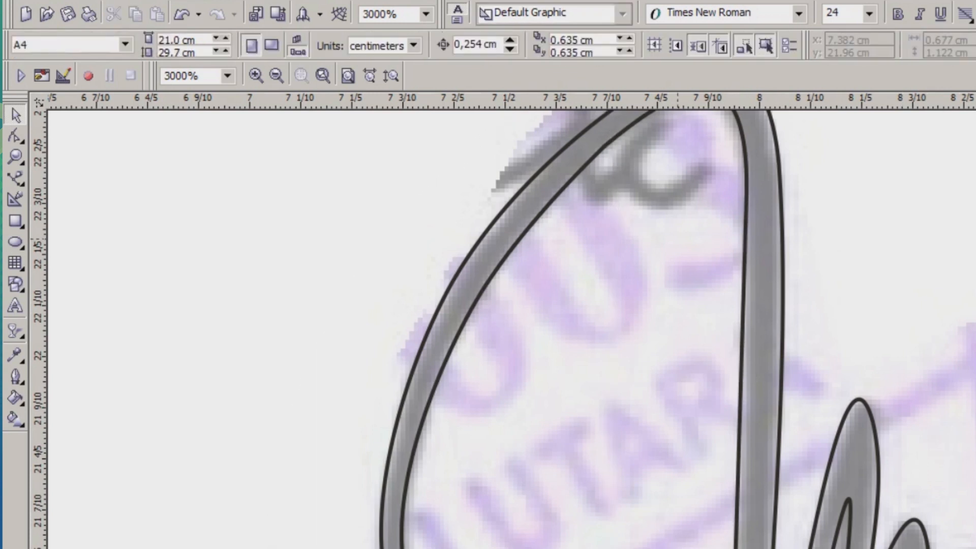
# Fill the trimmed signature outline with black and deselect it.
pyautogui.scroll(-2, 547, 264)
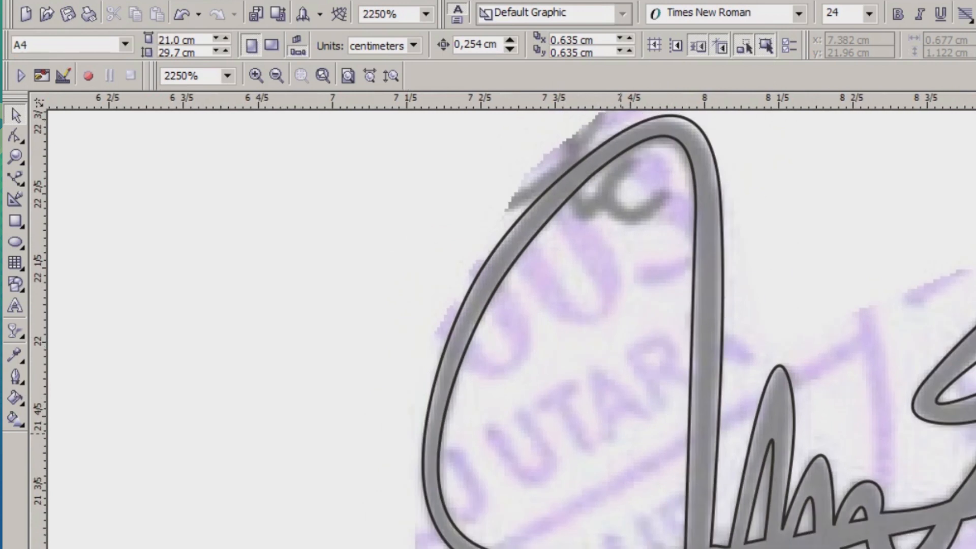
pyautogui.scroll(-1, 621, 433)
pyautogui.scroll(1, 621, 434)
pyautogui.scroll(-1, 642, 434)
pyautogui.scroll(-1, 642, 434)
pyautogui.scroll(1, 642, 433)
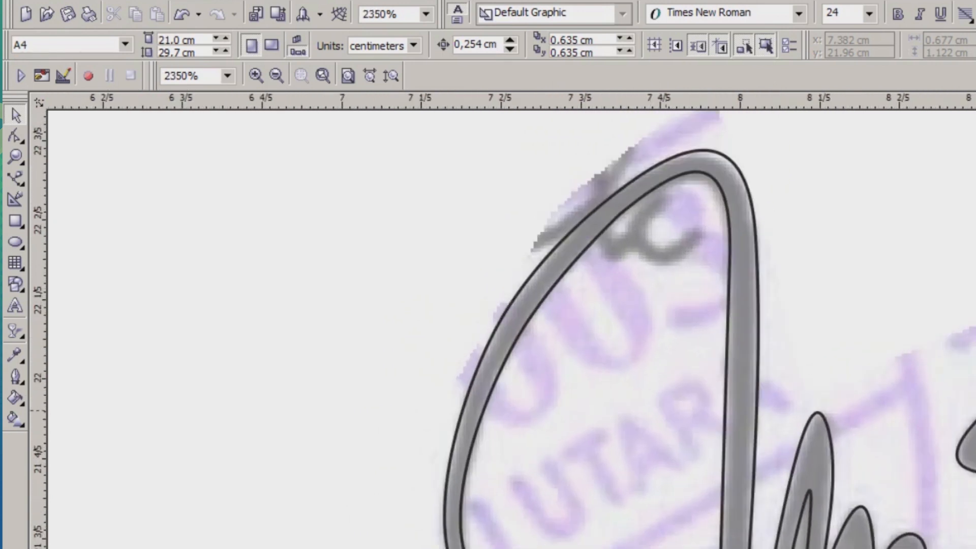
pyautogui.scroll(-5, 682, 377)
pyautogui.scroll(2, 689, 377)
pyautogui.scroll(1, 694, 356)
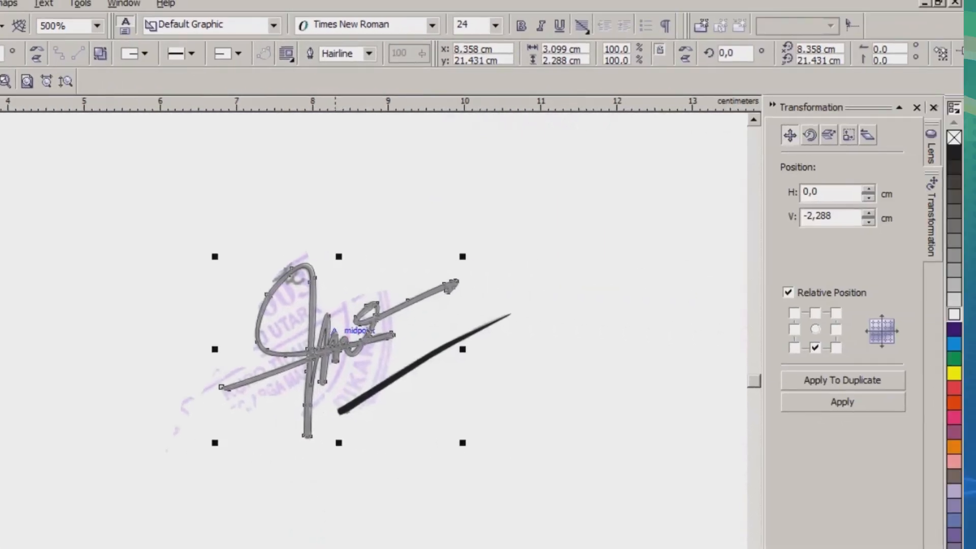
pyautogui.scroll(1, 356, 350)
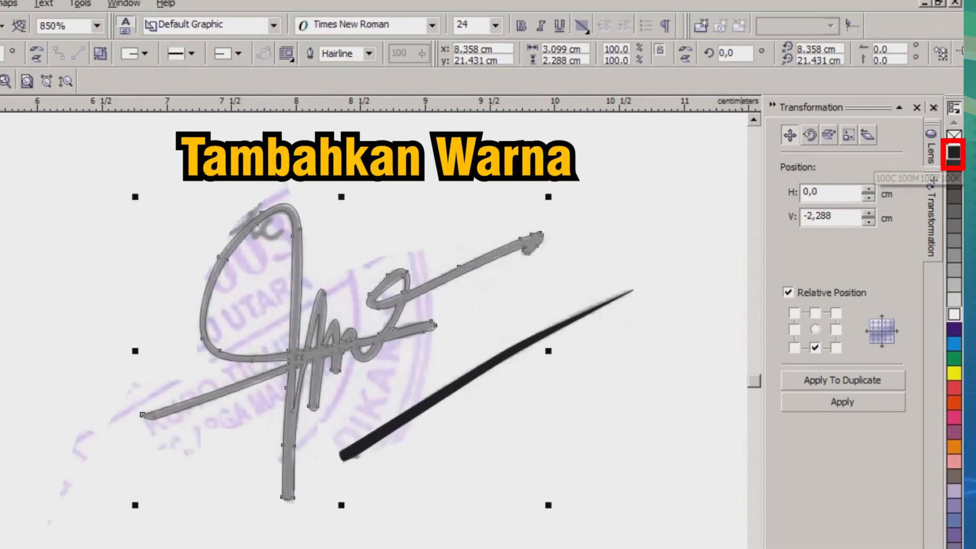
pyautogui.click(954, 151)
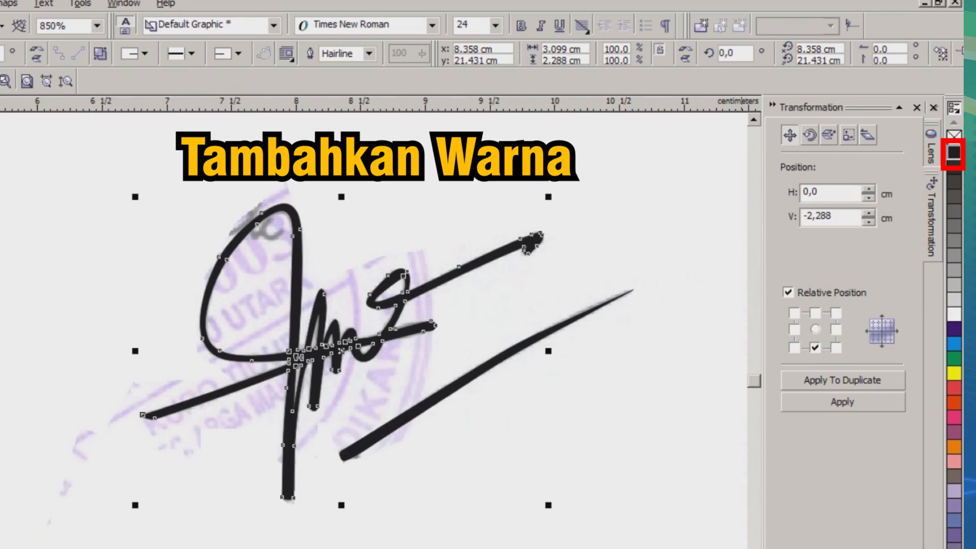
pyautogui.press('Escape')
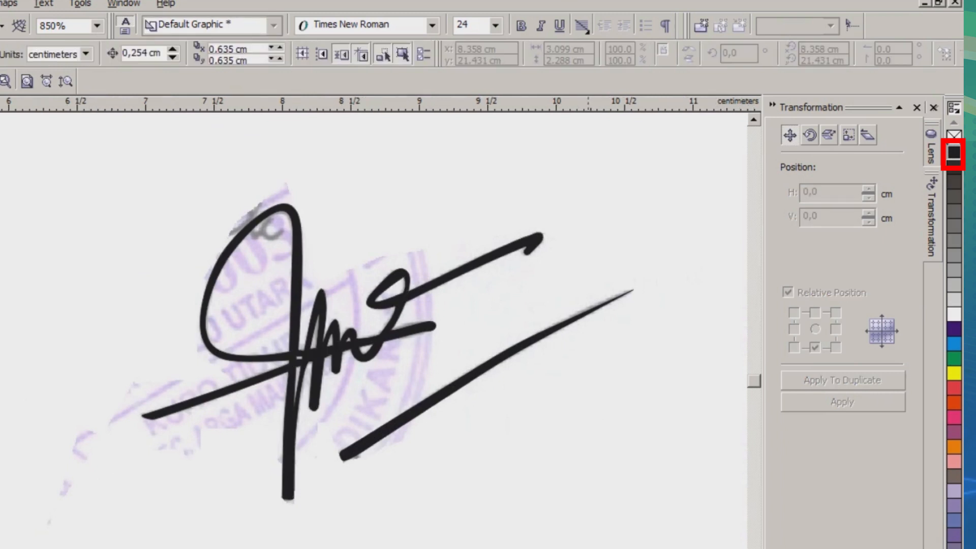
# Group the black signature with its separate slanted underline stroke.
pyautogui.scroll(1, 526, 322)
pyautogui.scroll(-1, 213, 315)
pyautogui.moveTo(46, 163)
pyautogui.mouseDown()
pyautogui.moveTo(615, 436)
pyautogui.moveTo(657, 534)
pyautogui.mouseUp()
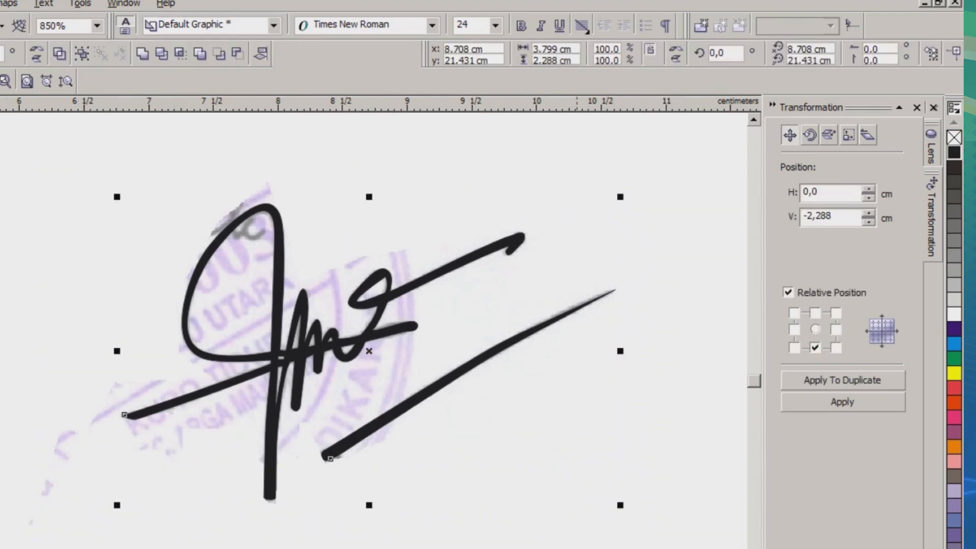
pyautogui.hotkey('ctrl', 'g')
# Move the grouped black signature off the scan to the empty area on its left, centred at about 5.259, 21.892 cm.
pyautogui.moveTo(356, 328)
pyautogui.mouseDown()
pyautogui.moveTo(356, 481)
pyautogui.moveTo(335, 534)
pyautogui.moveTo(315, 548)
pyautogui.mouseUp()
pyautogui.scroll(-3, 325, 186)
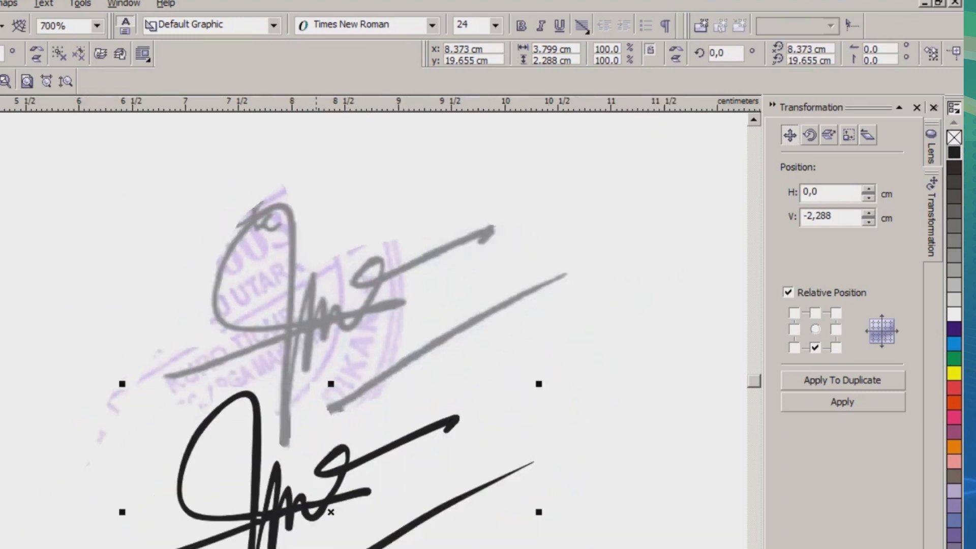
pyautogui.moveTo(326, 419)
pyautogui.mouseDown()
pyautogui.moveTo(96, 277)
pyautogui.moveTo(94, 249)
pyautogui.mouseUp()
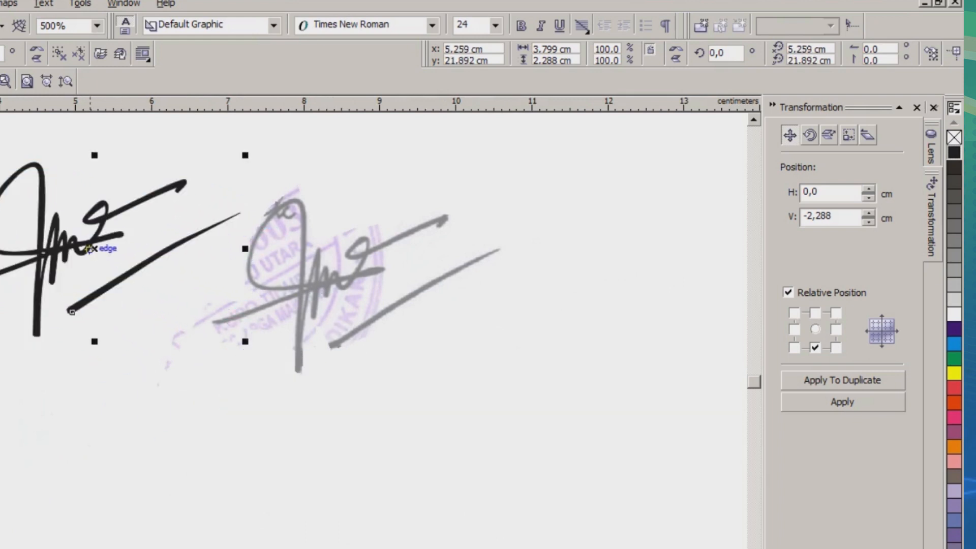
# Examine the finished black signature up close and beside the scanned original.
pyautogui.hotkey('shift', 'F2')
pyautogui.press('Escape')
pyautogui.scroll(-2, 234, 305)
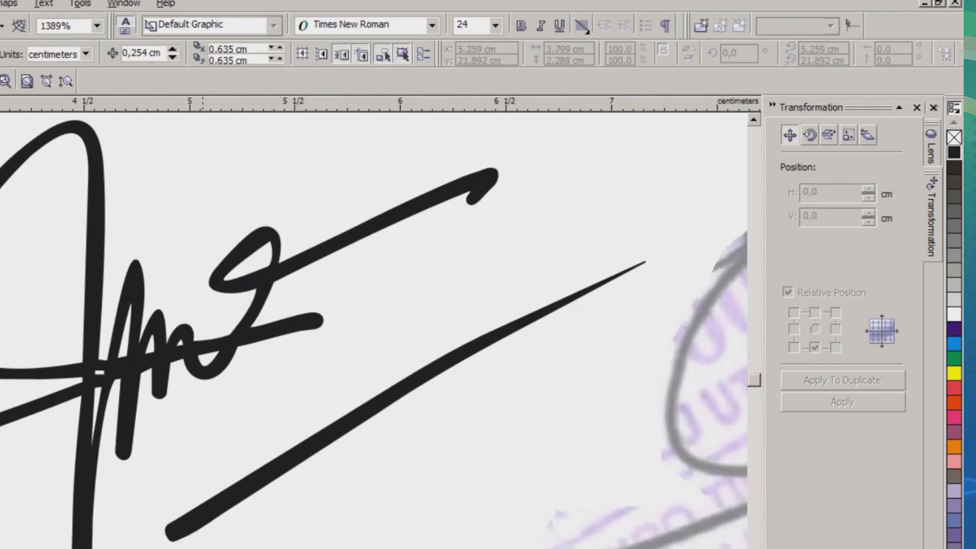
pyautogui.scroll(-1, 180, 260)
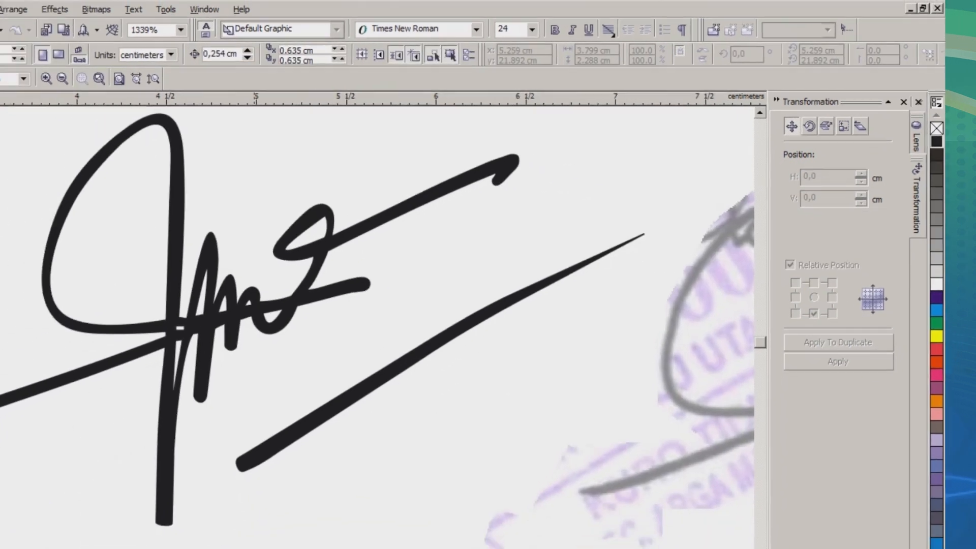
pyautogui.scroll(-1, 181, 260)
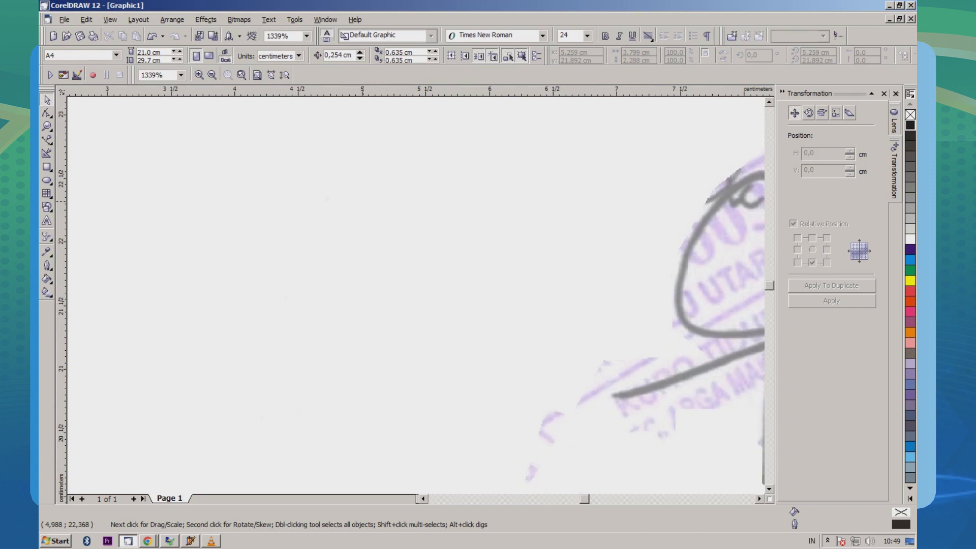
pyautogui.scroll(-1, 360, 194)
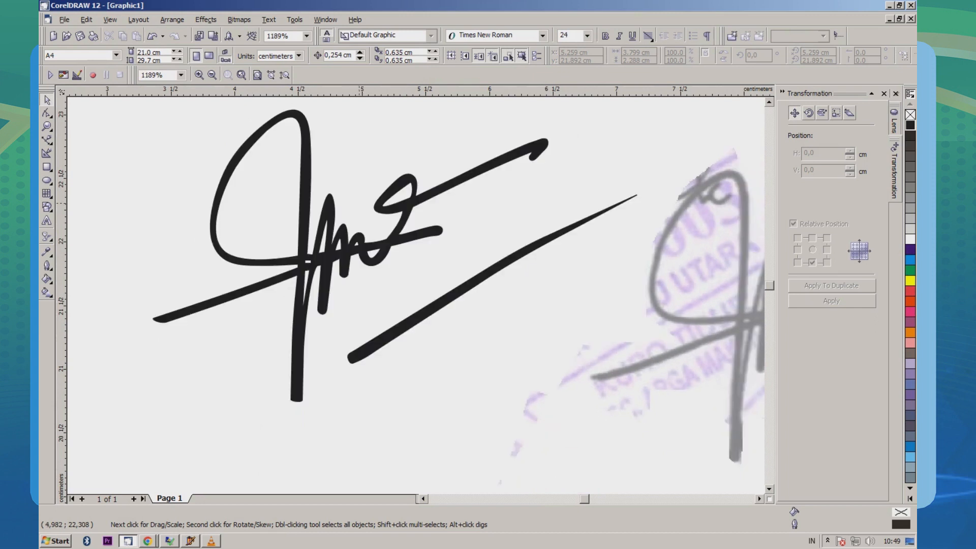
pyautogui.scroll(-2, 359, 202)
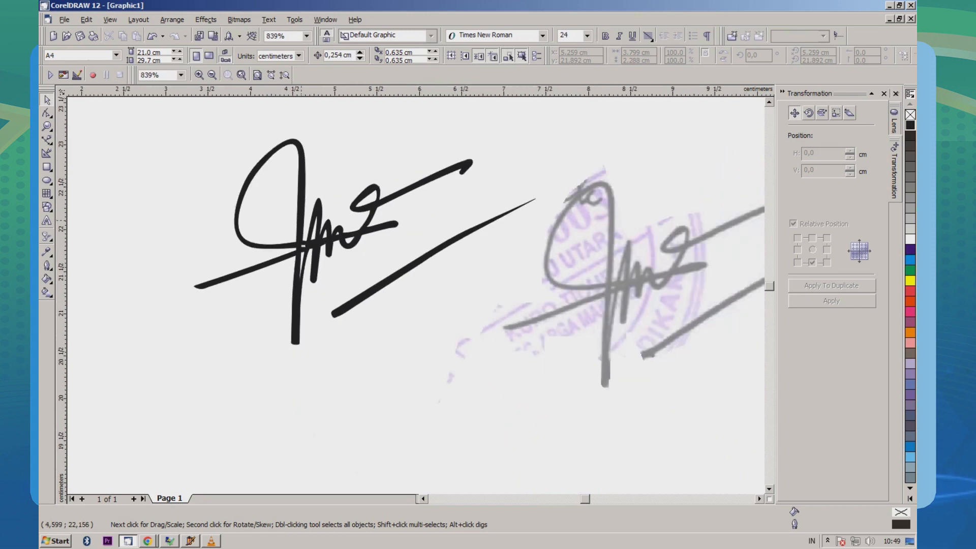
pyautogui.scroll(-1, 308, 216)
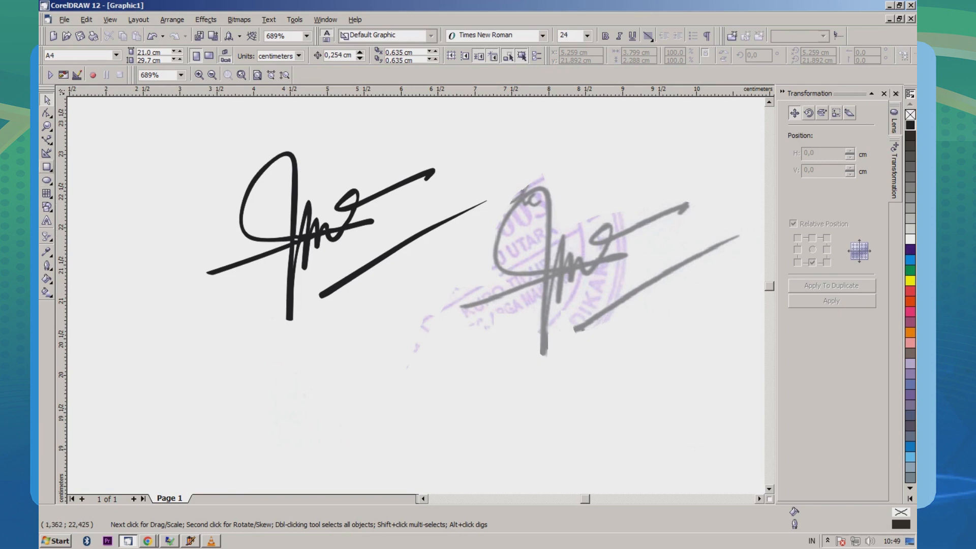
# Draw a rectangle about 4.011 by 2.63 cm around the black signature.
pyautogui.press('F6')
pyautogui.moveTo(199, 136)
pyautogui.mouseDown()
pyautogui.moveTo(244, 229)
pyautogui.moveTo(338, 323)
pyautogui.moveTo(462, 340)
pyautogui.moveTo(495, 329)
pyautogui.mouseUp()
pyautogui.click(47, 100)
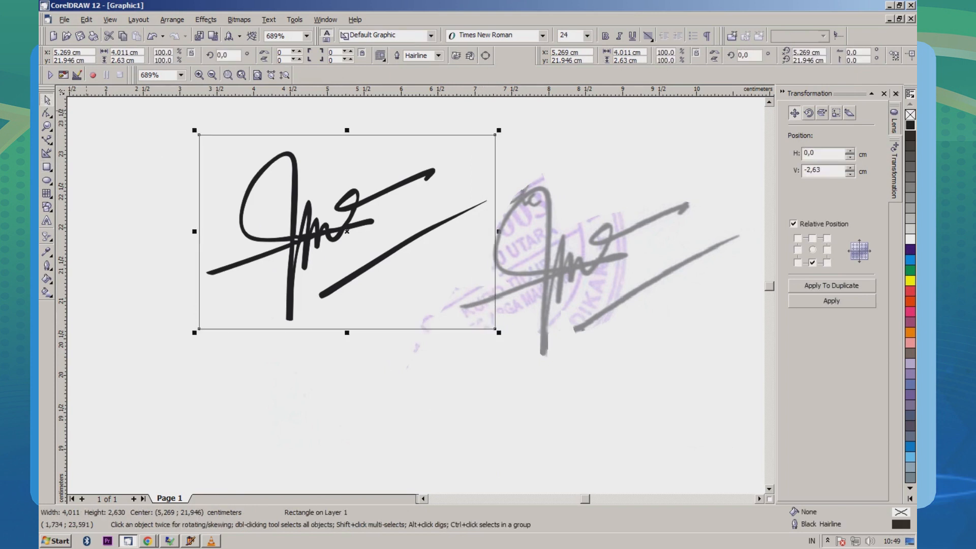
# Centre the rectangle and the signature on each other horizontally and vertically and group them.
pyautogui.scroll(-3, 547, 465)
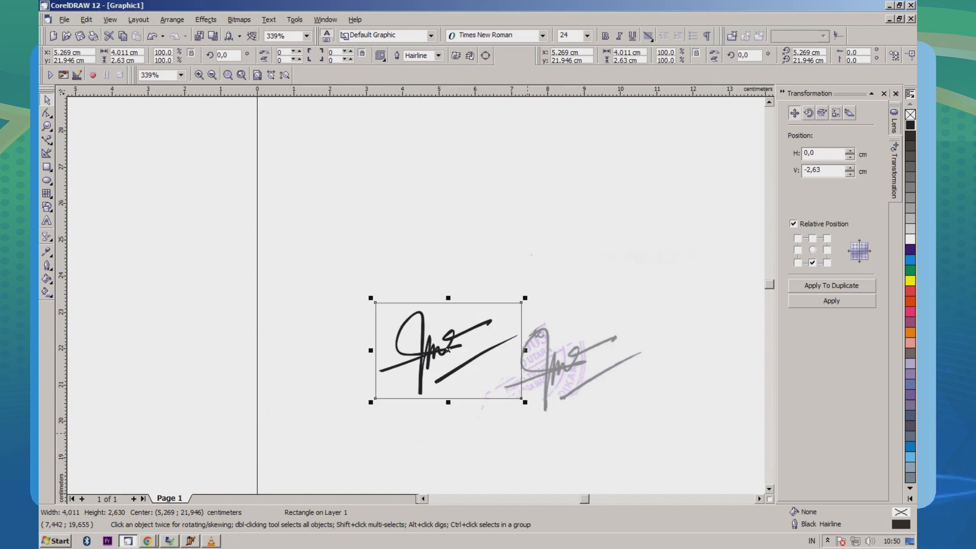
pyautogui.hotkey('ctrl', 'a')
pyautogui.press('e')
pyautogui.press('c')
pyautogui.hotkey('ctrl', 'g')
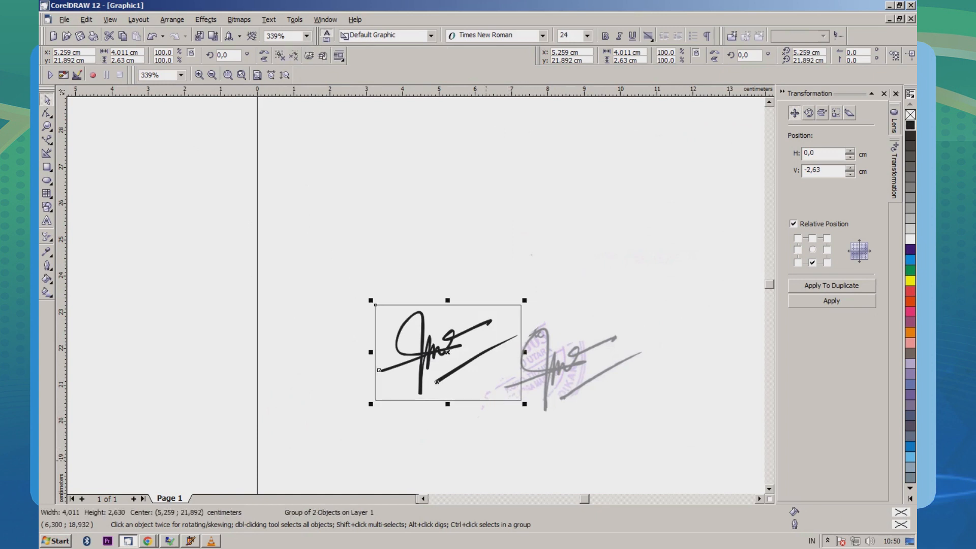
# Move the framed signature to the upper-left corner of the page, centred at about 2.936, 27.275 cm.
pyautogui.scroll(-5, 488, 460)
pyautogui.scroll(4, 482, 451)
pyautogui.moveTo(482, 450); pyautogui.dragTo(420, 307)
# Duplicate the framed signature three times to the right at a relative horizontal offset of 4.011 cm to form a row.
pyautogui.click(827, 249)
pyautogui.click(832, 286)
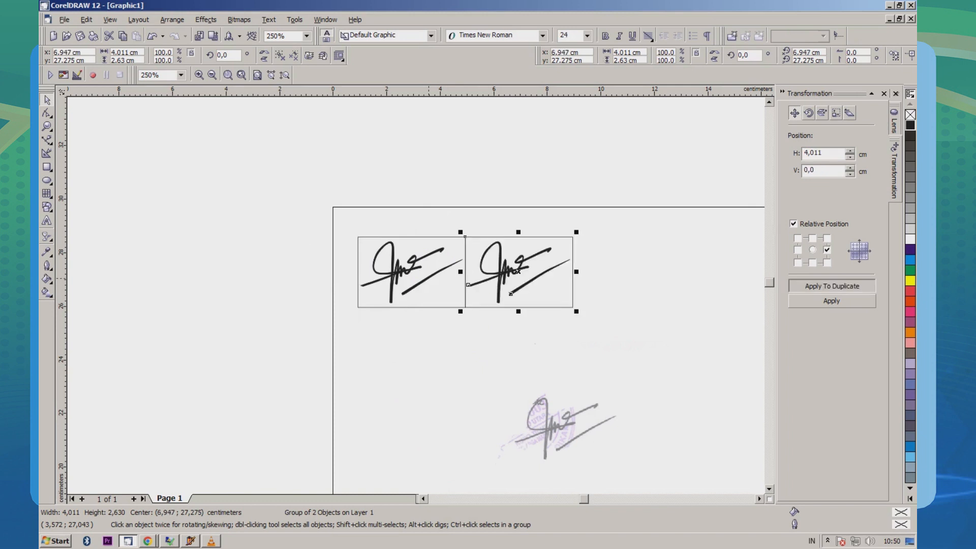
pyautogui.click(832, 285)
pyautogui.click(832, 285)
pyautogui.scroll(-2, 334, 230)
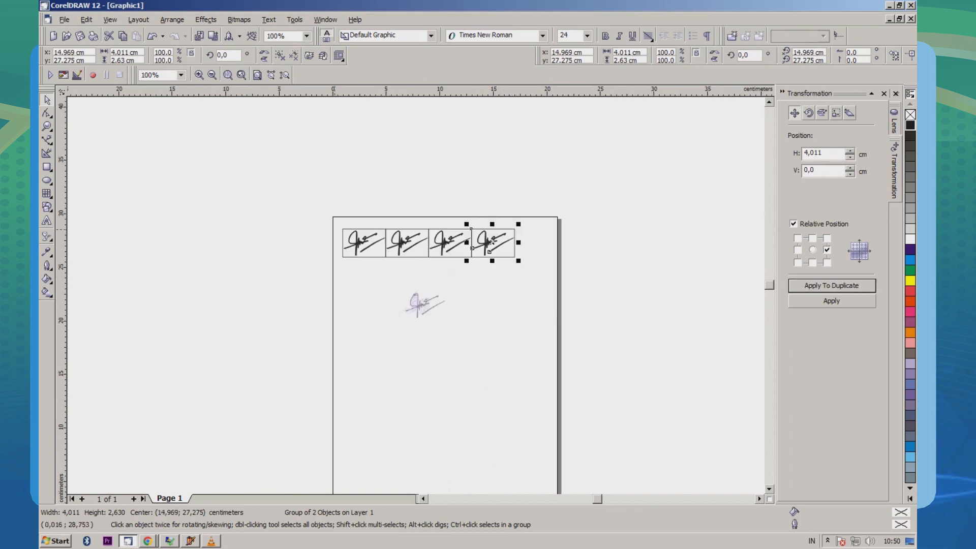
# Unlock the scanned signature bitmap below the row of framed signatures.
pyautogui.scroll(2, 425, 286)
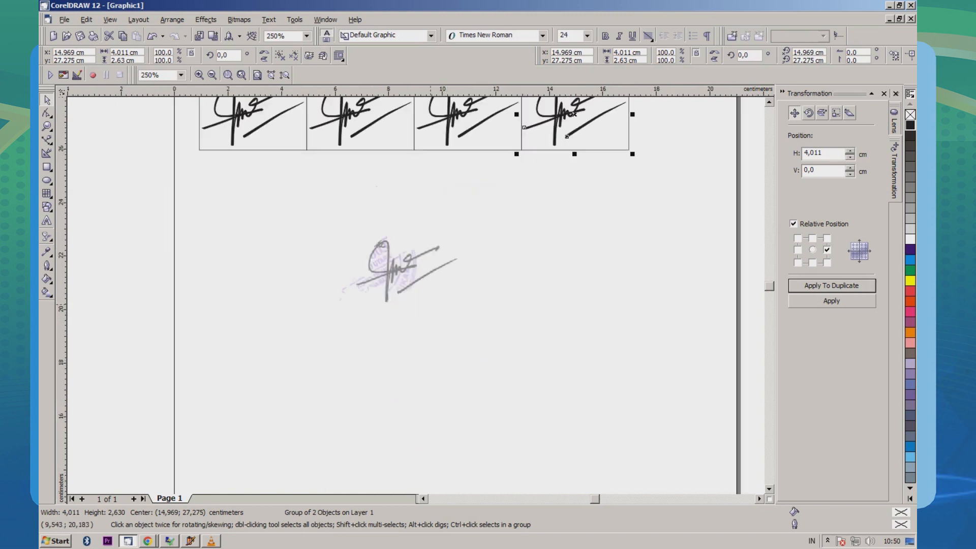
pyautogui.scroll(-1, 429, 304)
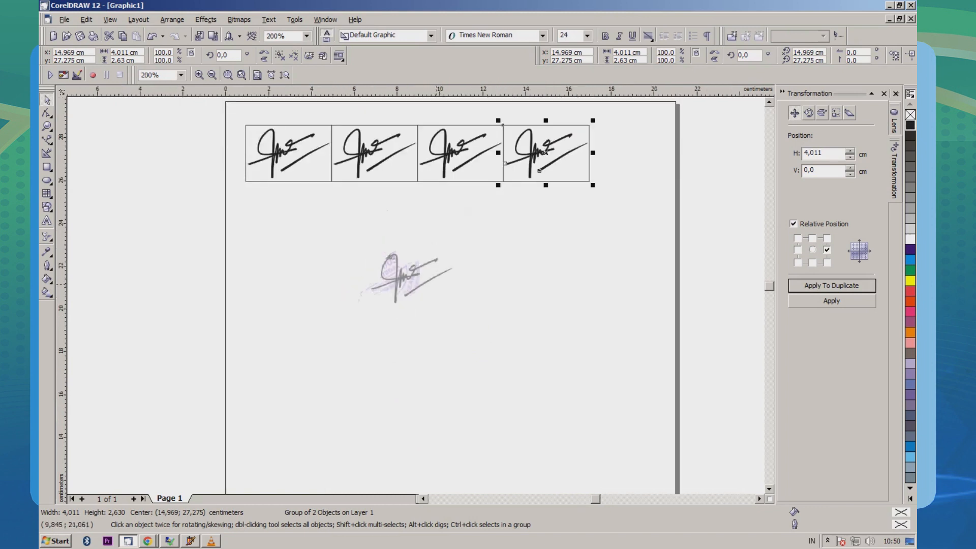
pyautogui.click(436, 287)
pyautogui.rightClick(437, 285)
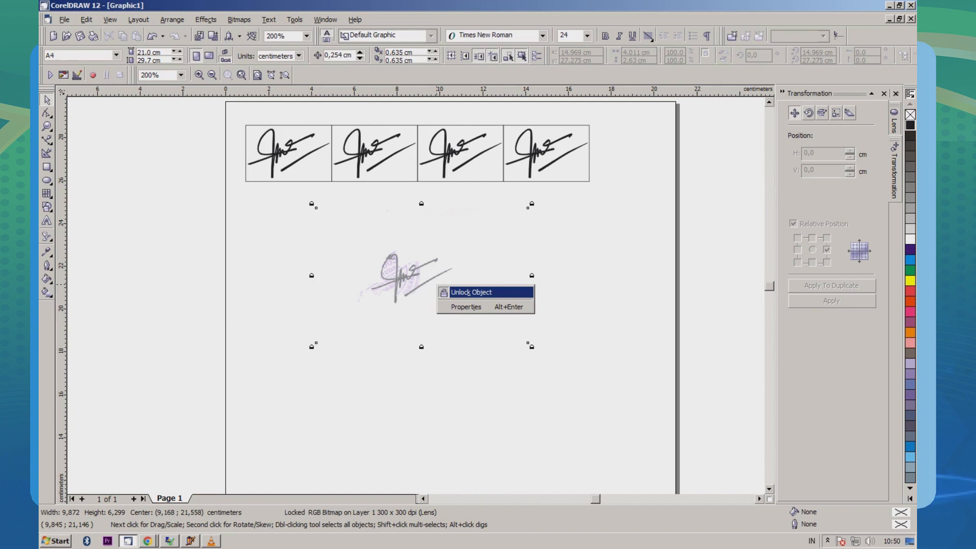
pyautogui.click(471, 292)
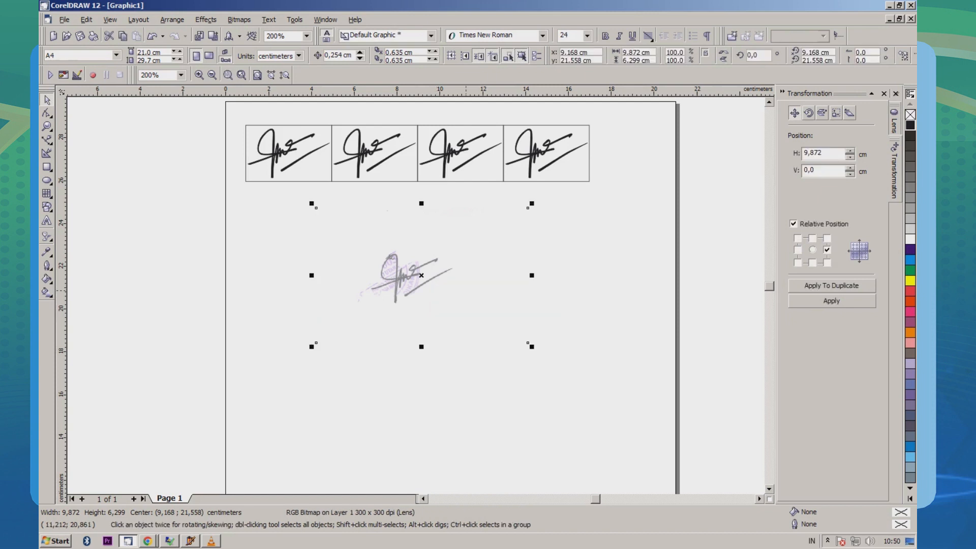